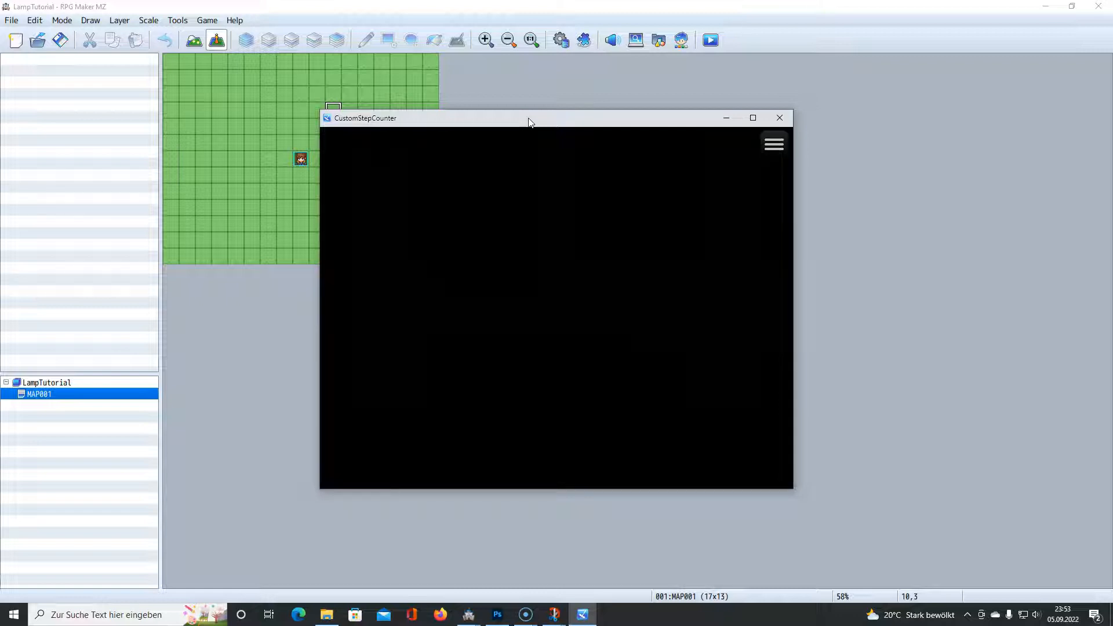
- Use the Lamp key item from the party's item menu in the running playtest
key(Escape)
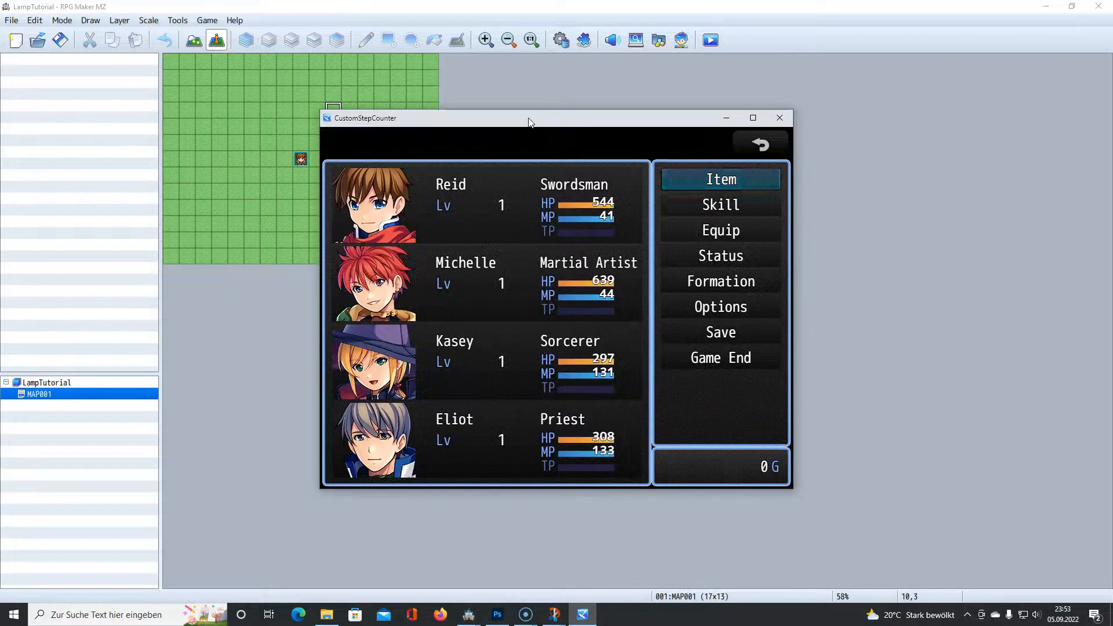
key(Return)
key(Right)
key(Right)
key(Right)
key(Return)
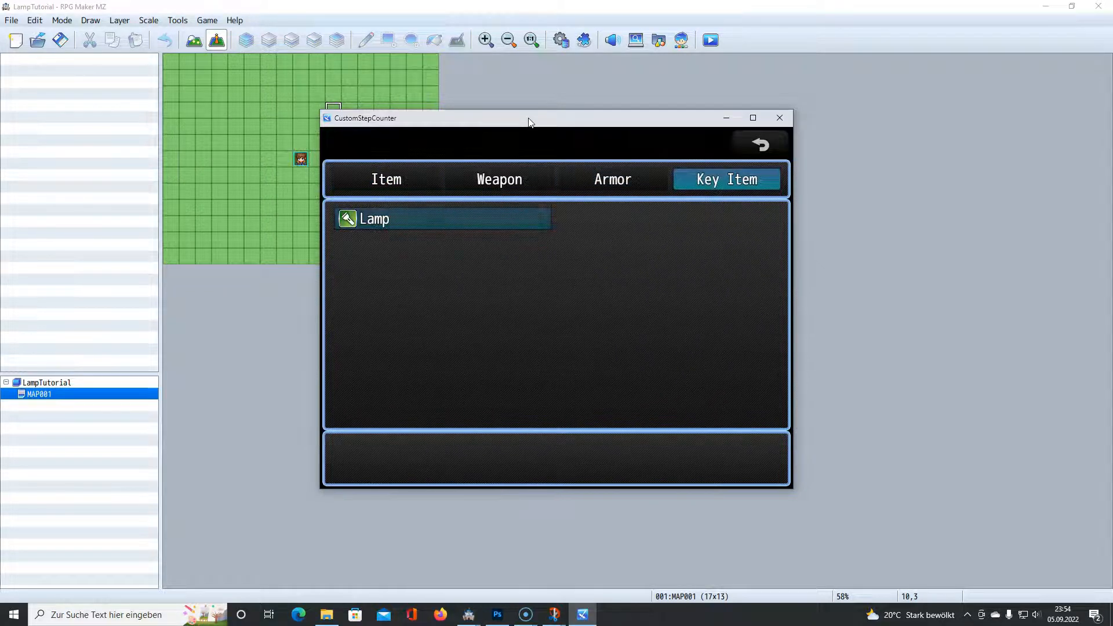
key(Return)
- Walk the party around the cave to check how the lamp's light circle follows the player
key(Right)
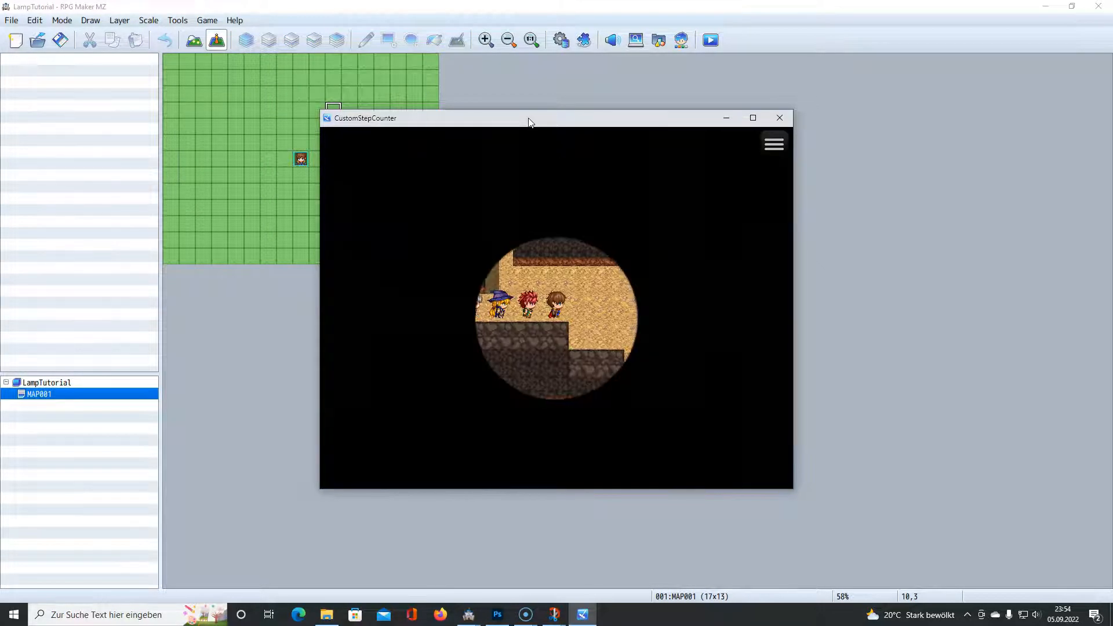
key(Down)
key(Right)
key(Up)
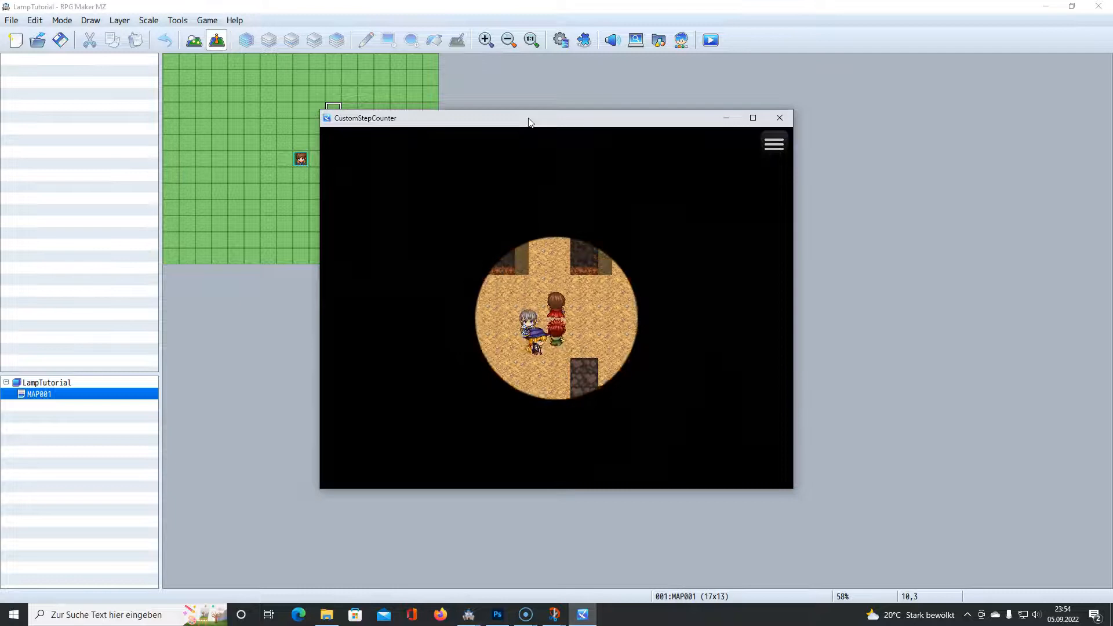
key(Left)
key(Down)
- Use the Lamp key item a second time to switch the light off and close the playtest
key(Escape)
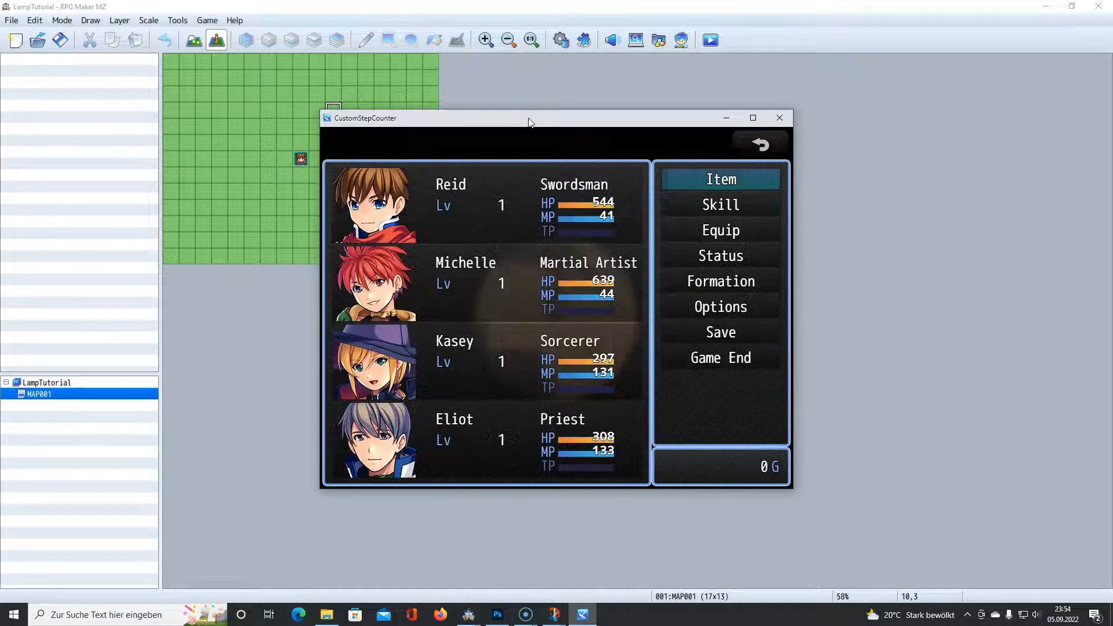
key(Return)
key(Right)
key(Right)
key(Right)
key(Return)
key(Return)
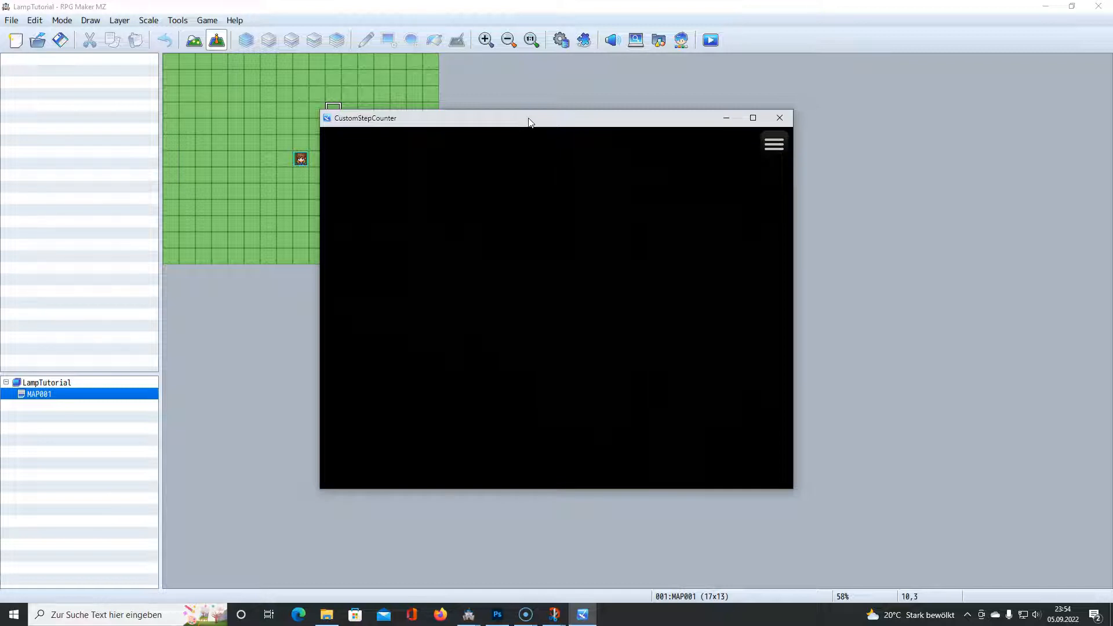
click(782, 118)
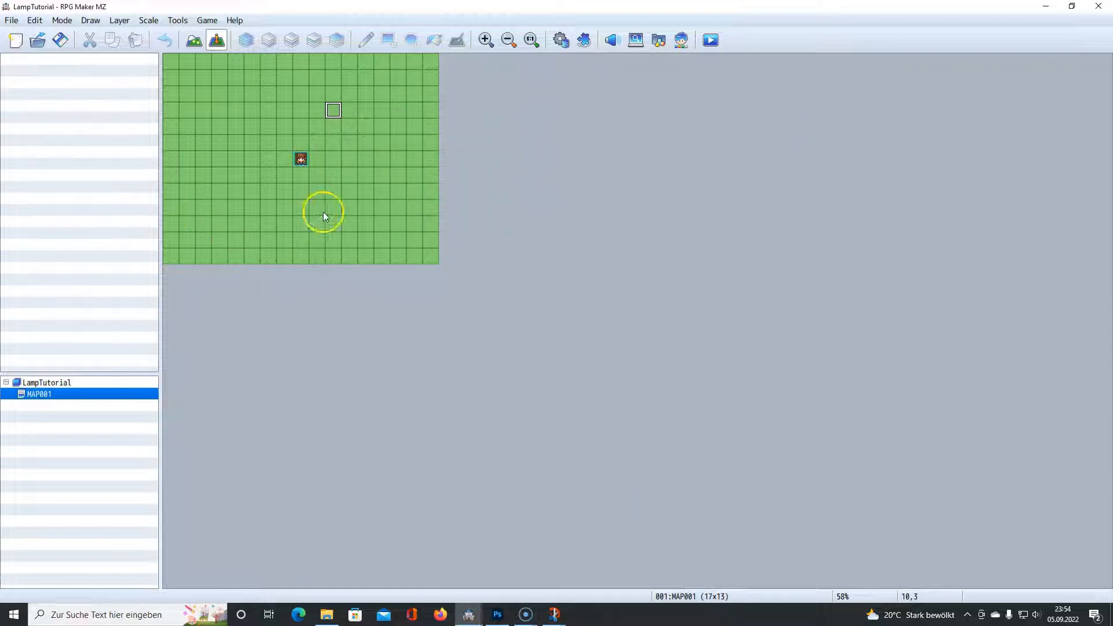
- Open the database's common events and name event 0001 LampSwitch
click(559, 40)
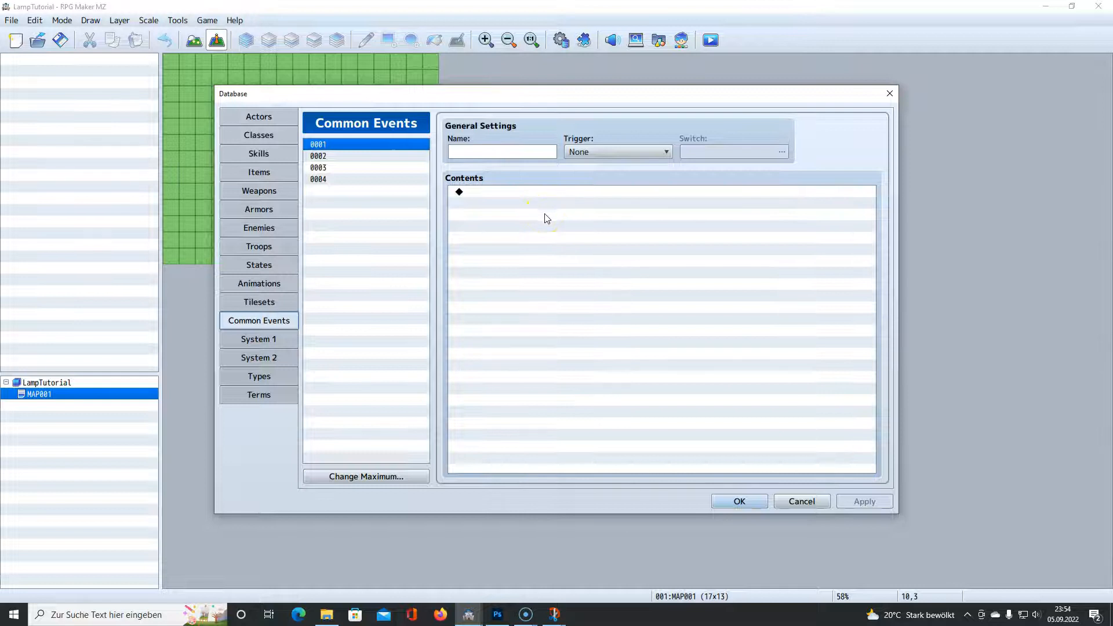
click(486, 154)
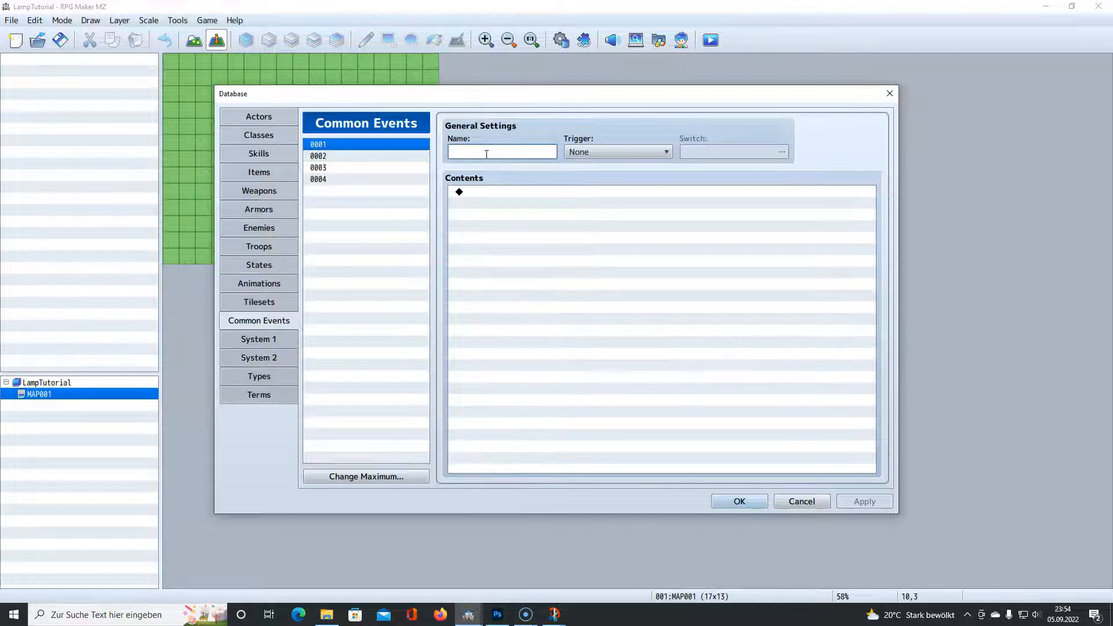
text(LampSwitch)
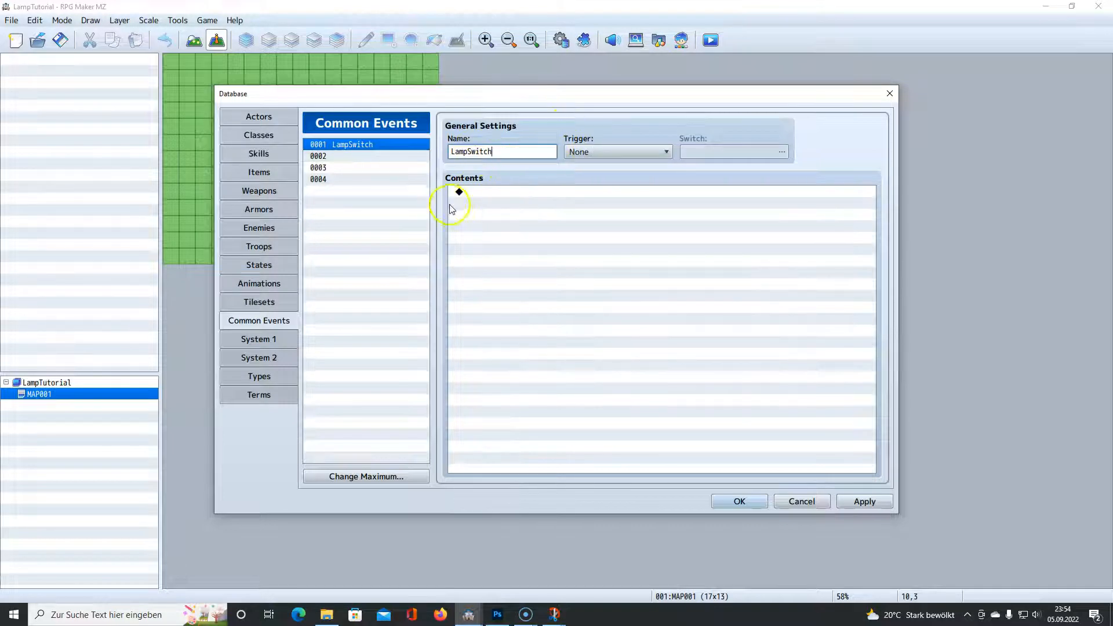
- Add a conditional branch with an else branch to LampSwitch, checking that switch 0001, named LampUsed, is ON
click(502, 197)
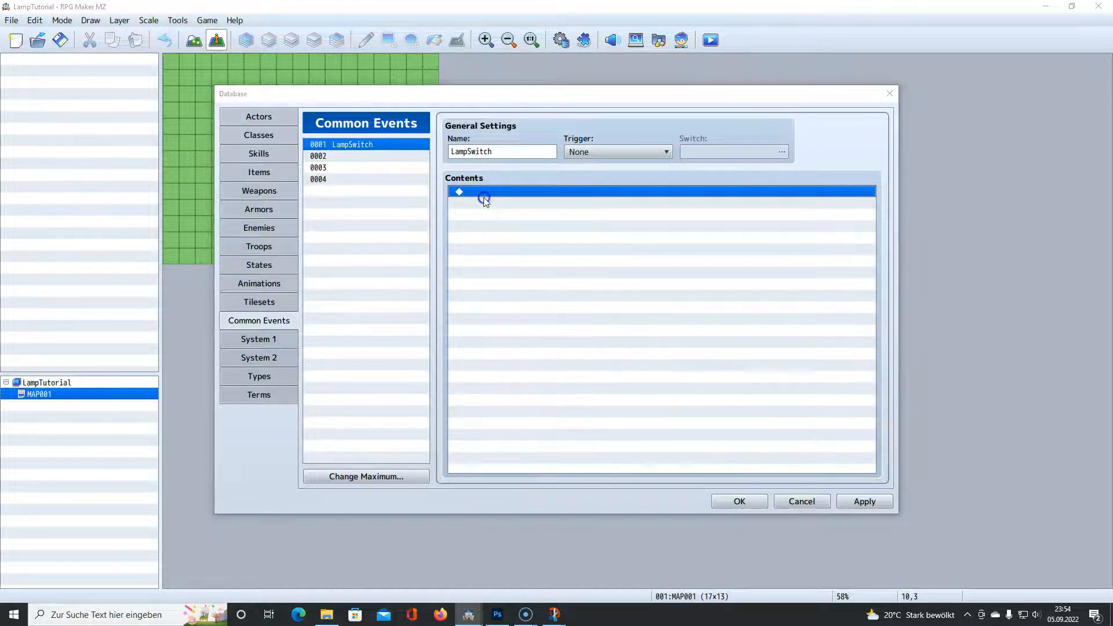
double_click(484, 198)
click(573, 367)
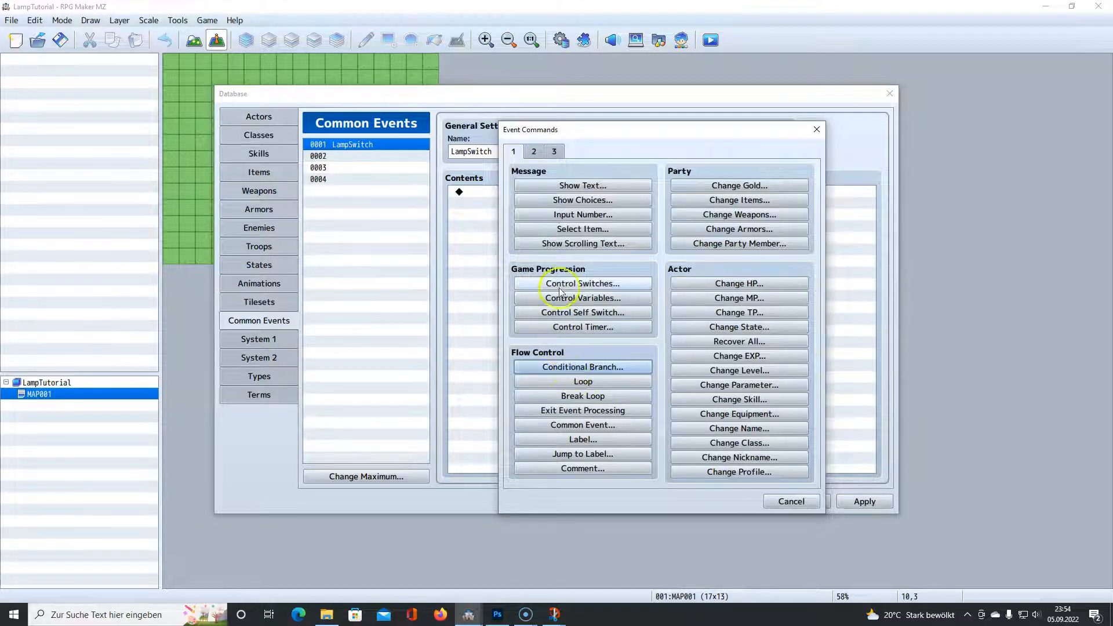
click(572, 367)
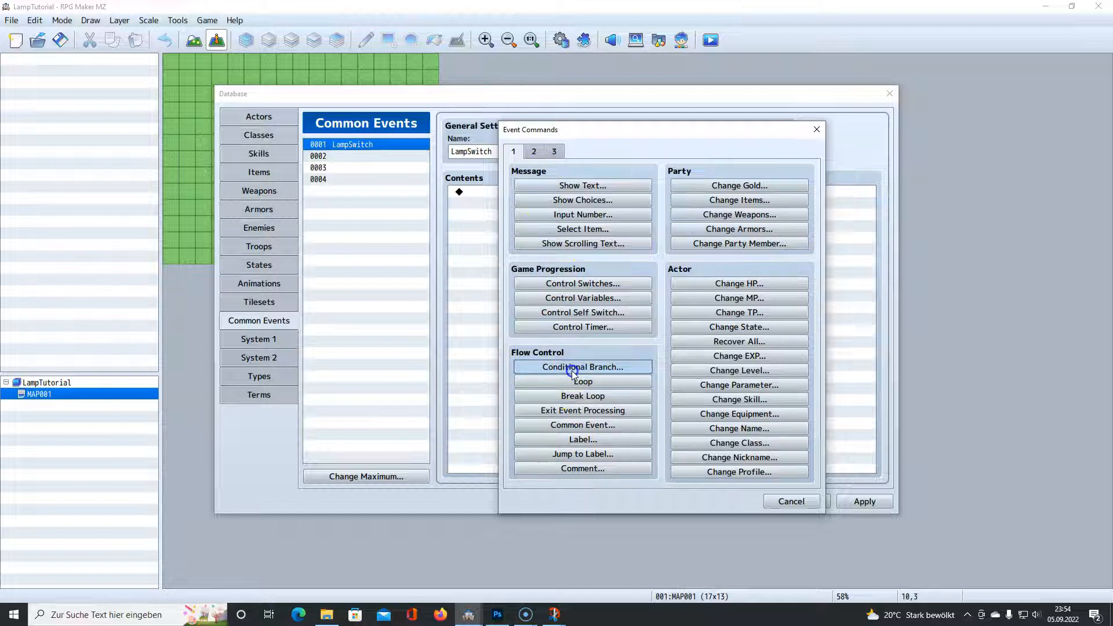
click(645, 251)
click(713, 434)
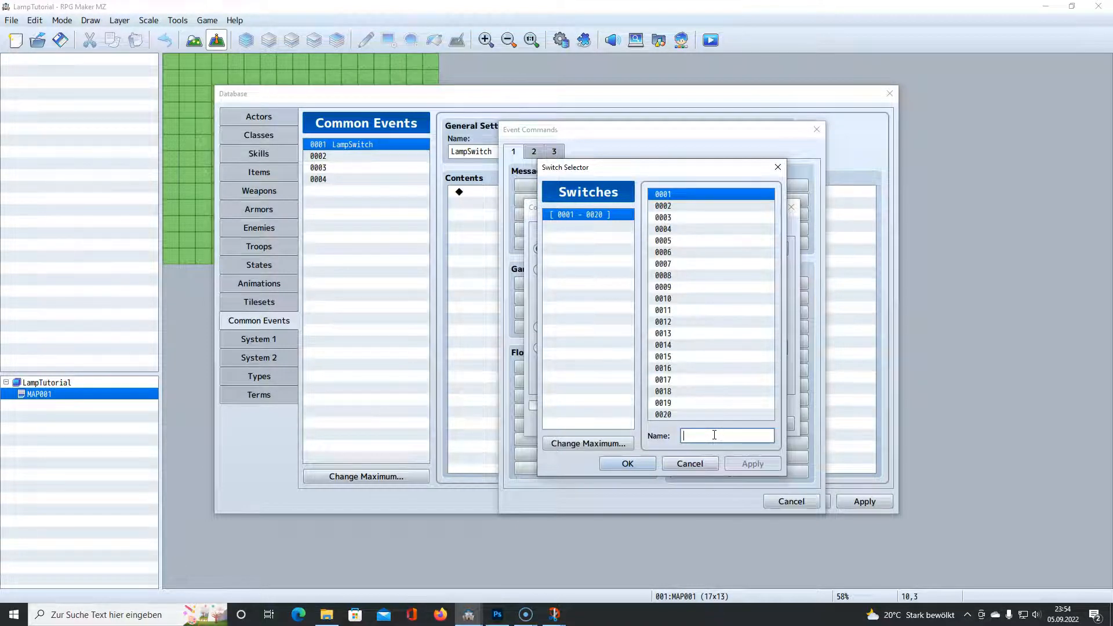
text(LampUsed)
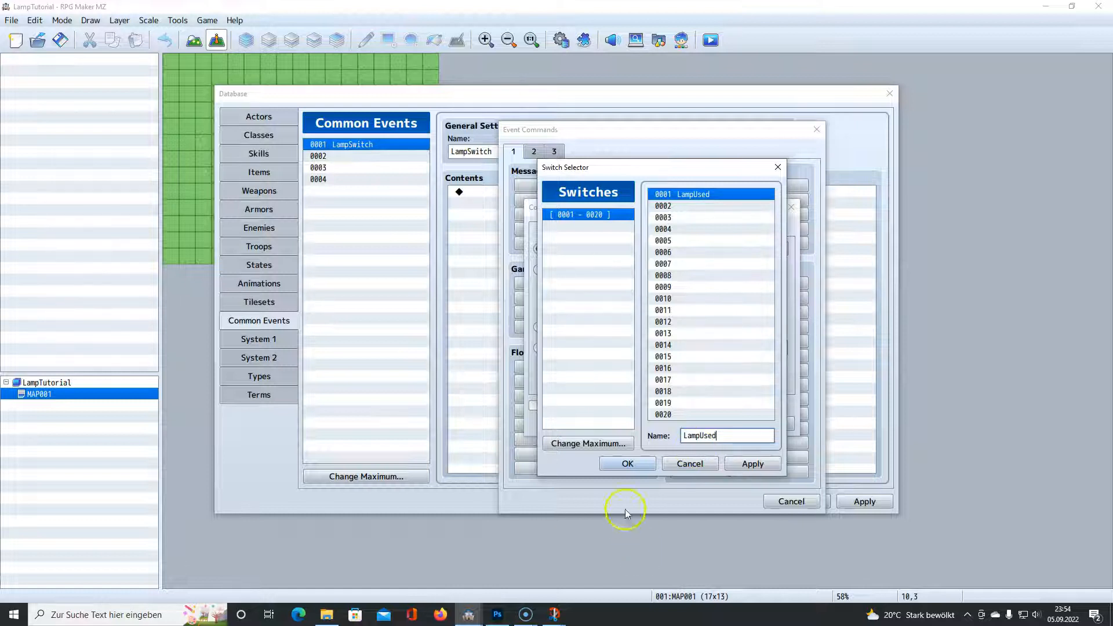
click(627, 463)
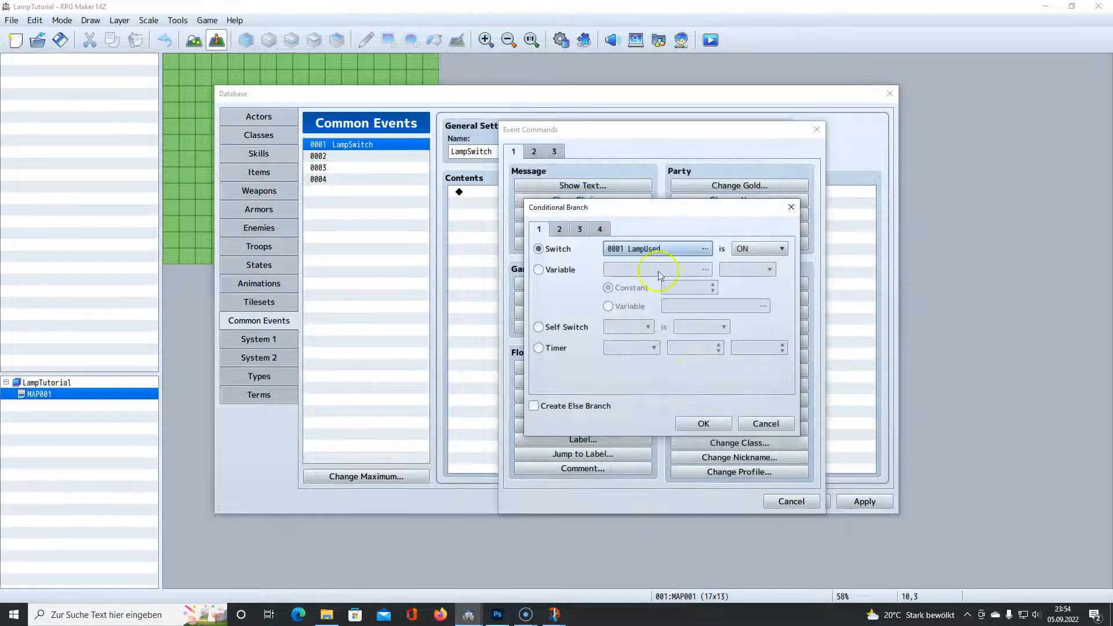
click(577, 406)
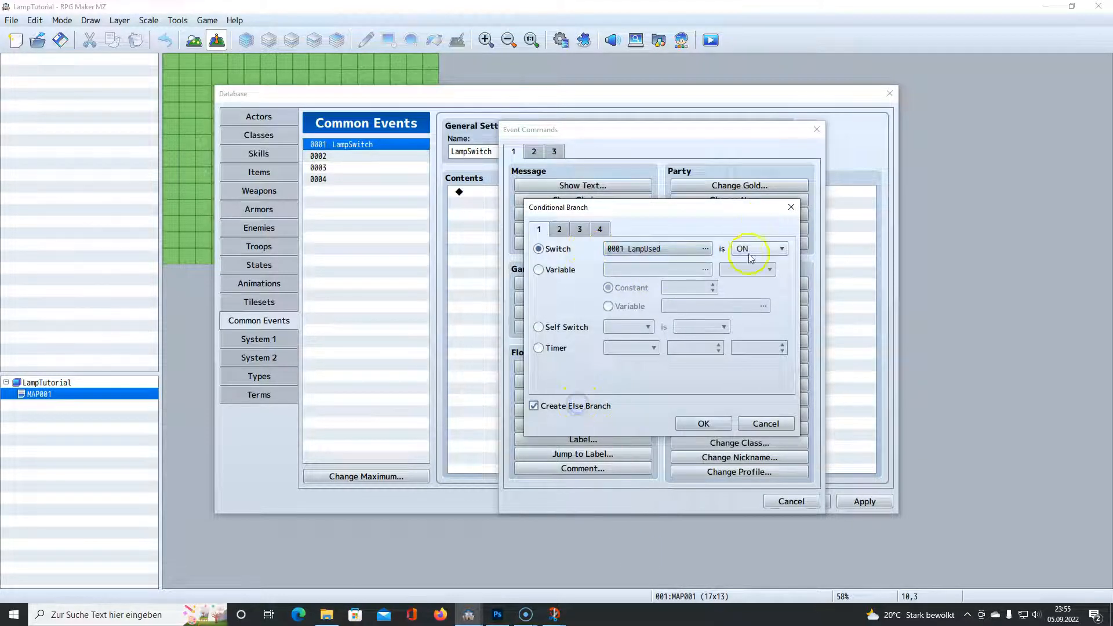
click(703, 423)
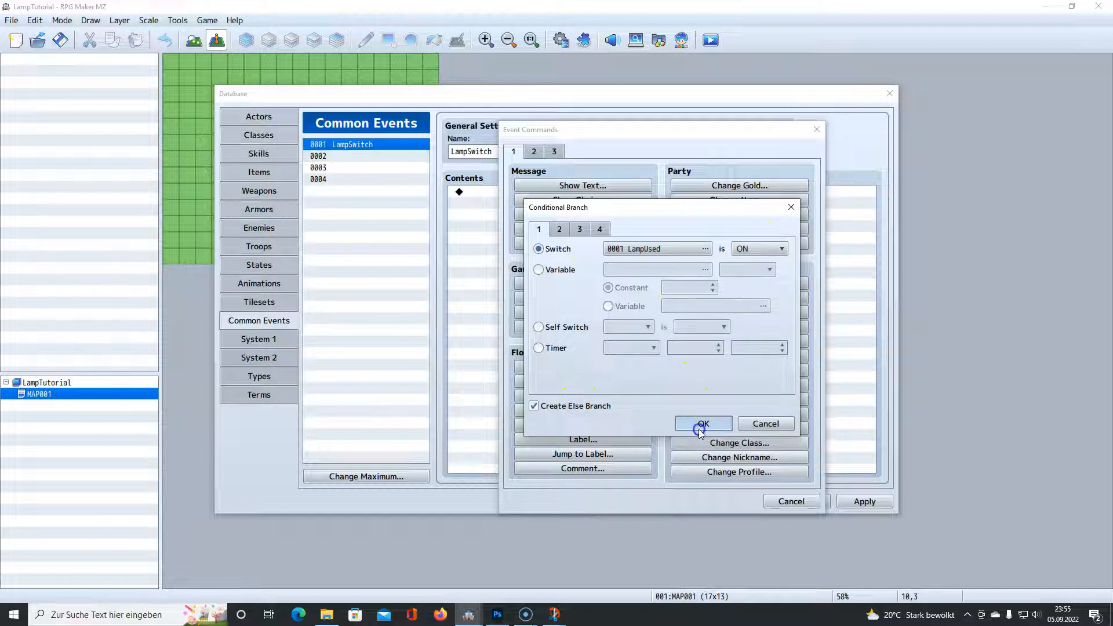
- Inside the If branch, add a Control Switches command that sets LampUsed to OFF
click(497, 203)
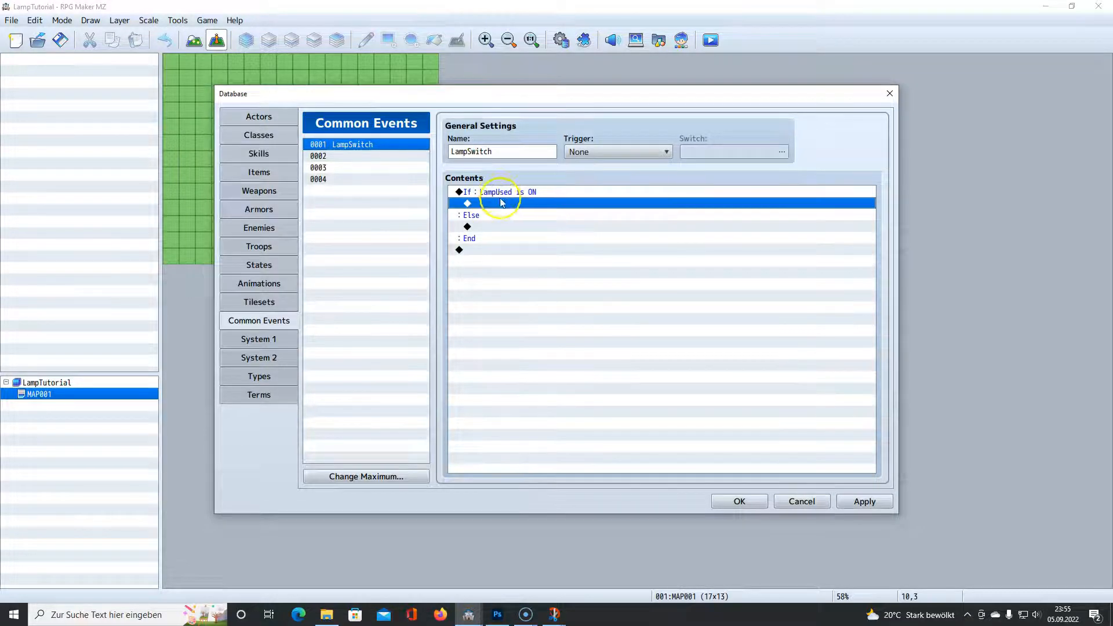
click(485, 226)
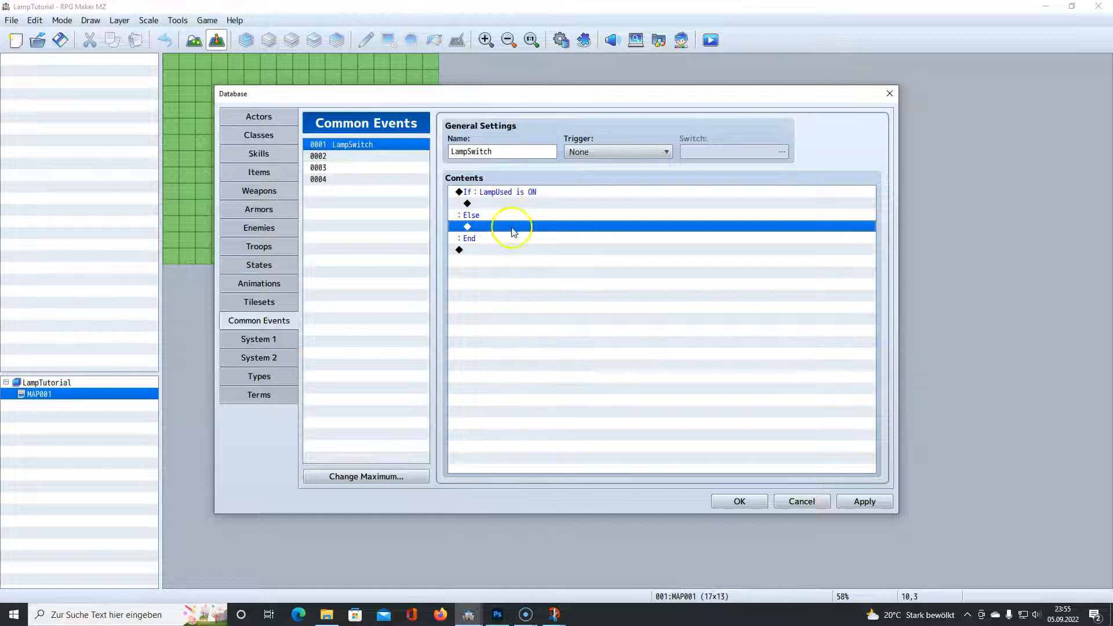
click(505, 203)
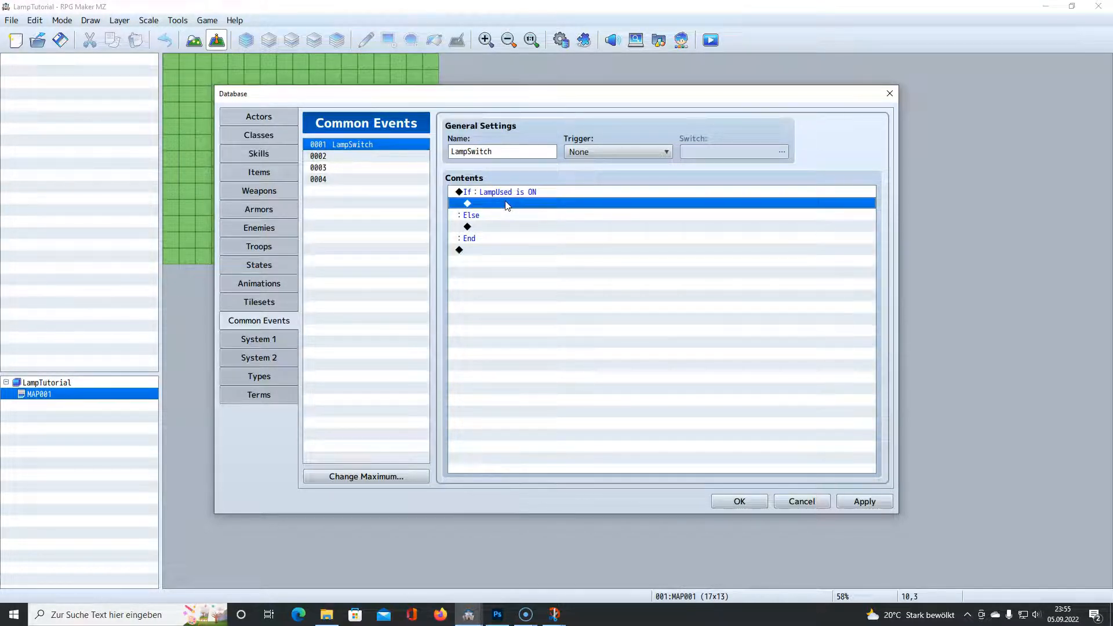
double_click(505, 204)
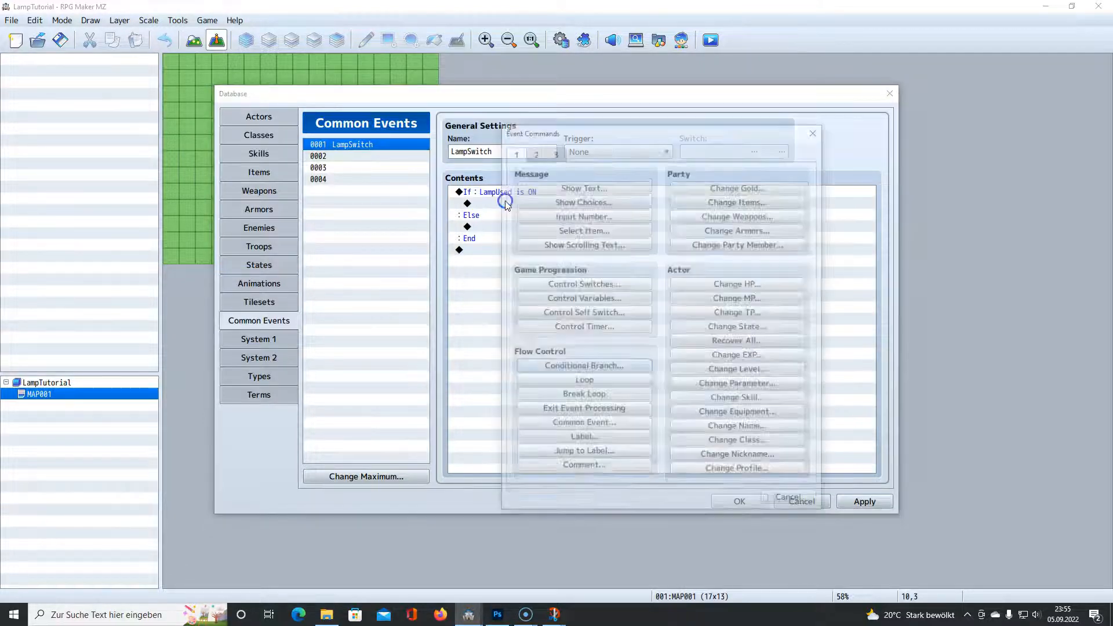
click(580, 284)
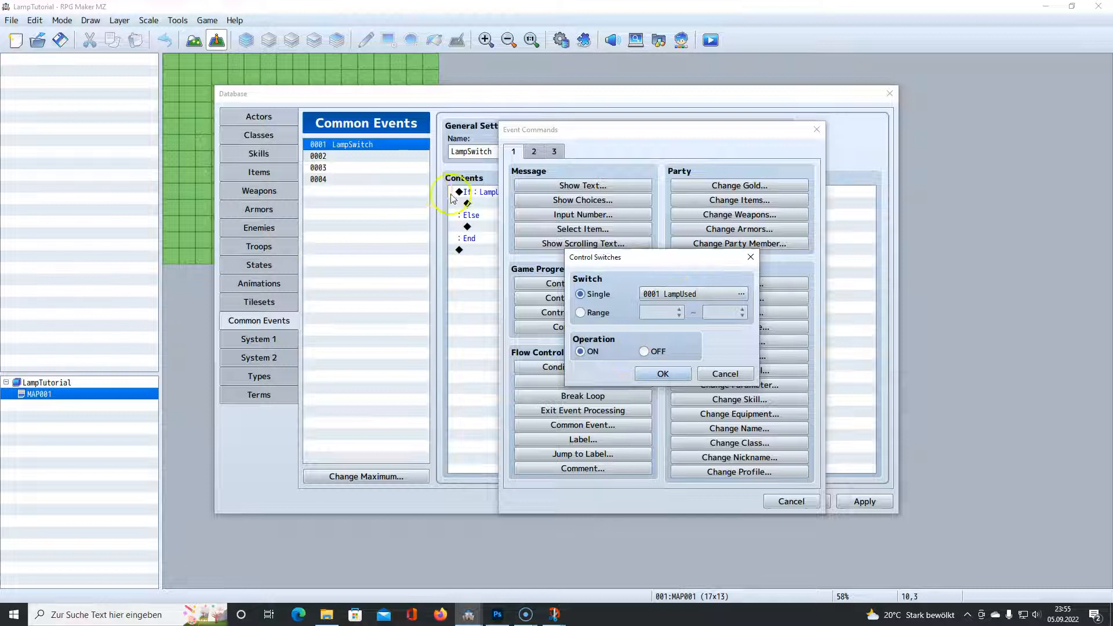
click(659, 351)
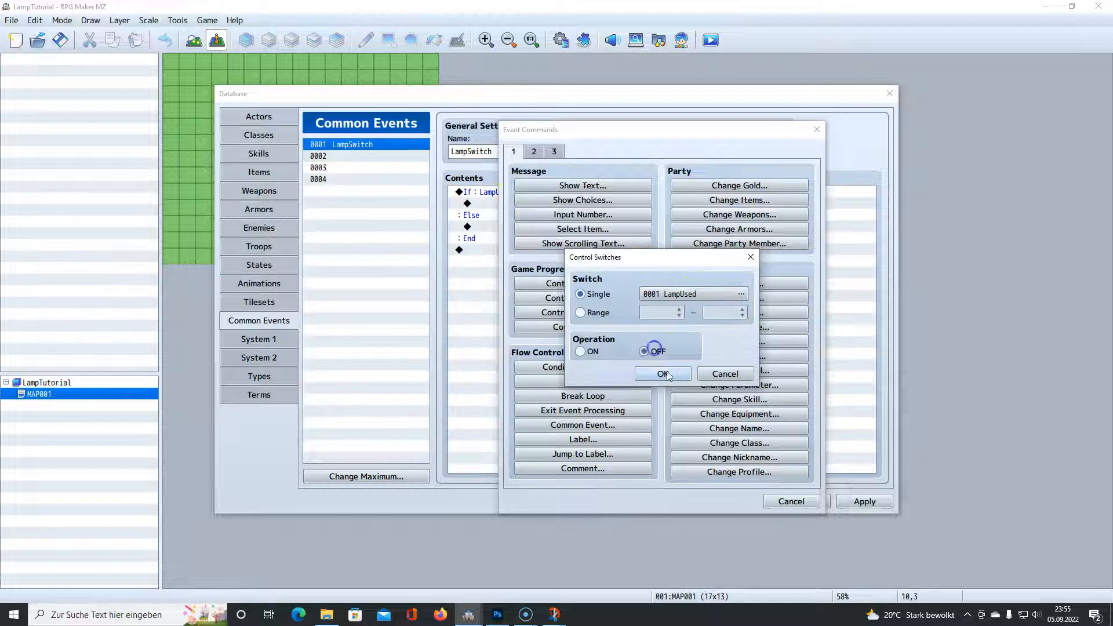
click(662, 373)
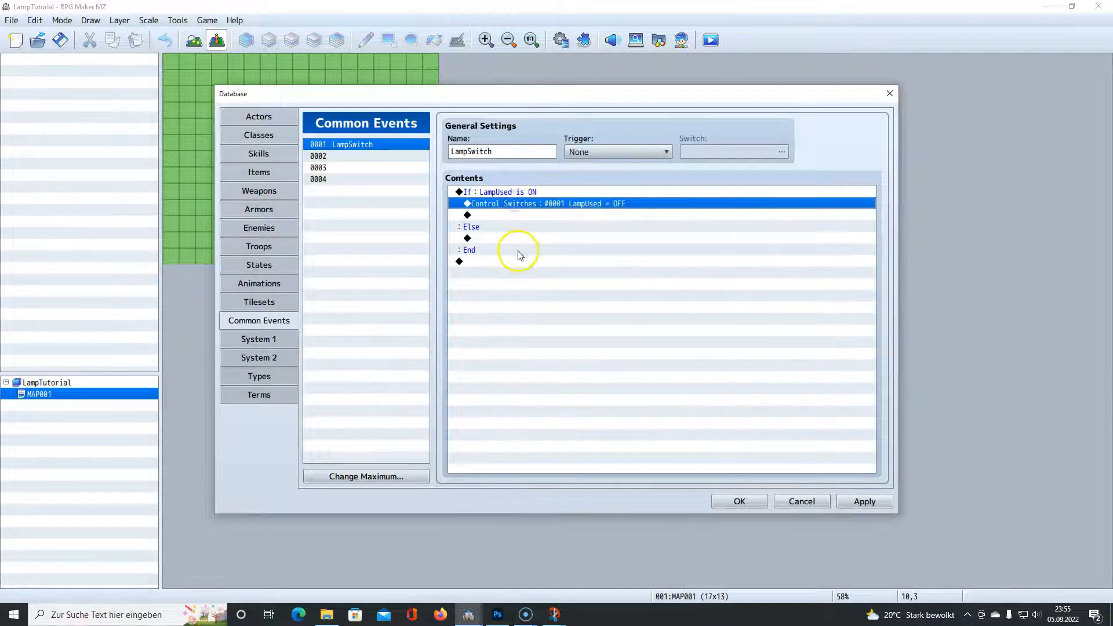
- Copy the Control Switches command into the Else branch and change its operation to ON
click(498, 238)
key(ctrl+v)
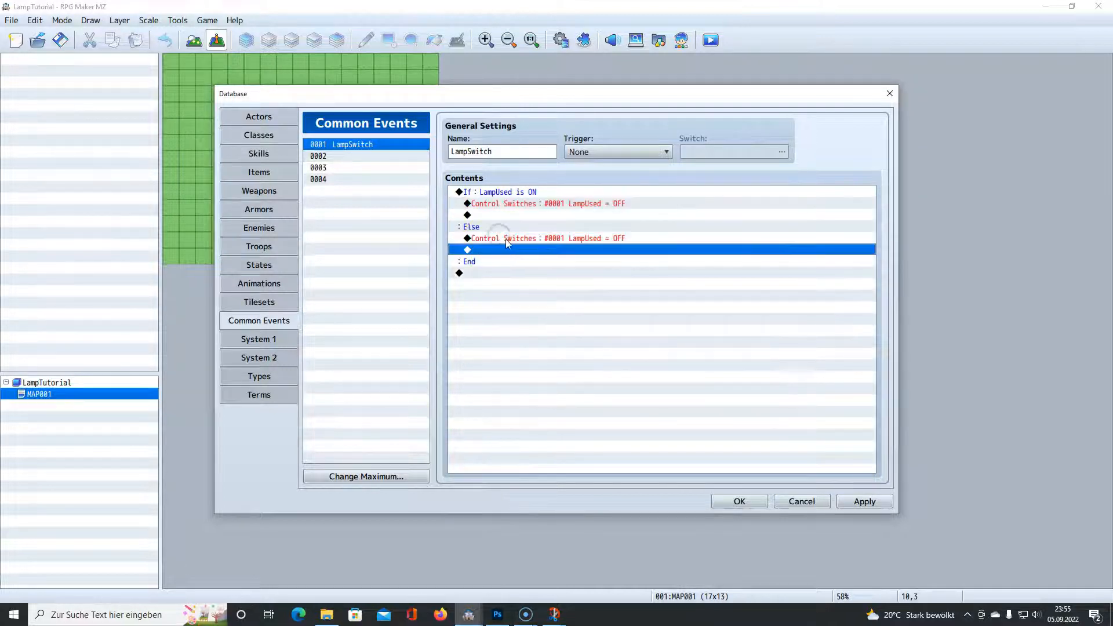
click(507, 238)
click(501, 193)
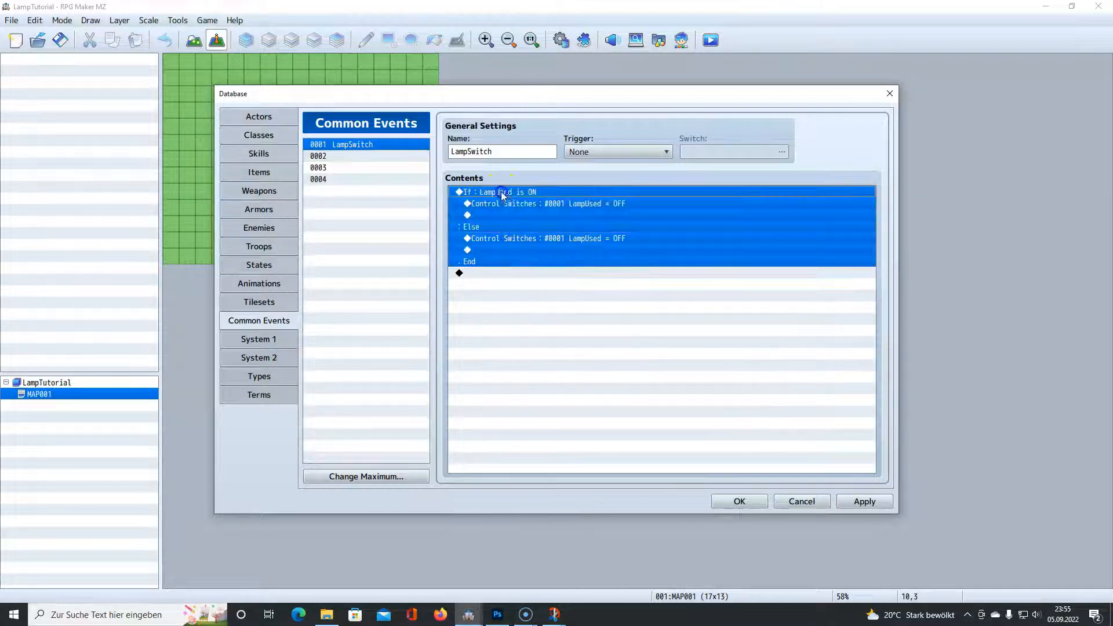
click(512, 204)
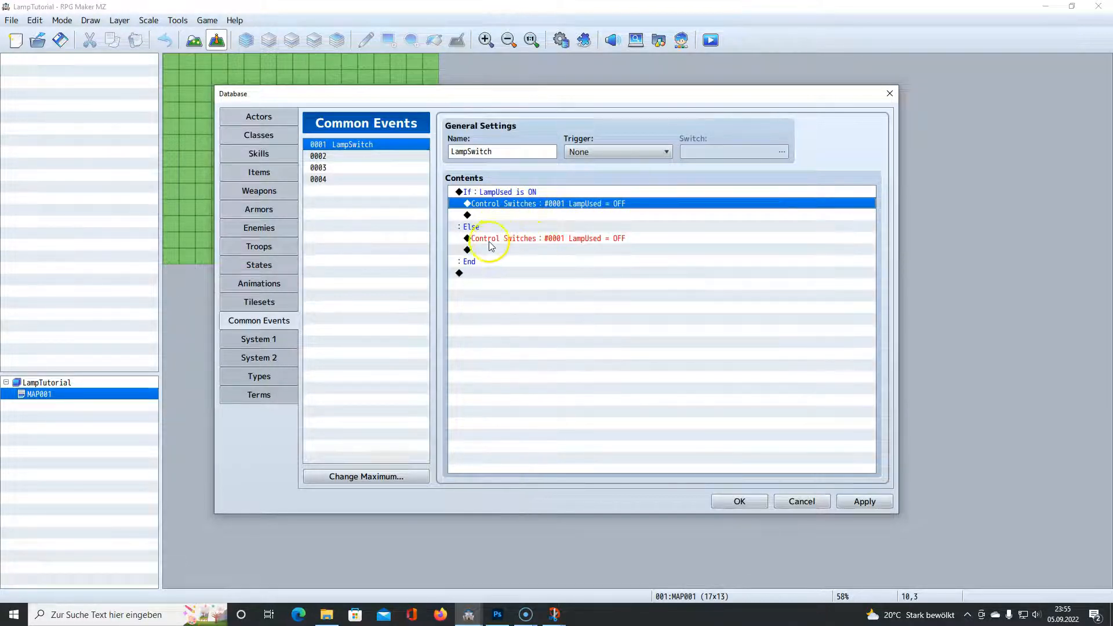
click(531, 239)
right_click(535, 238)
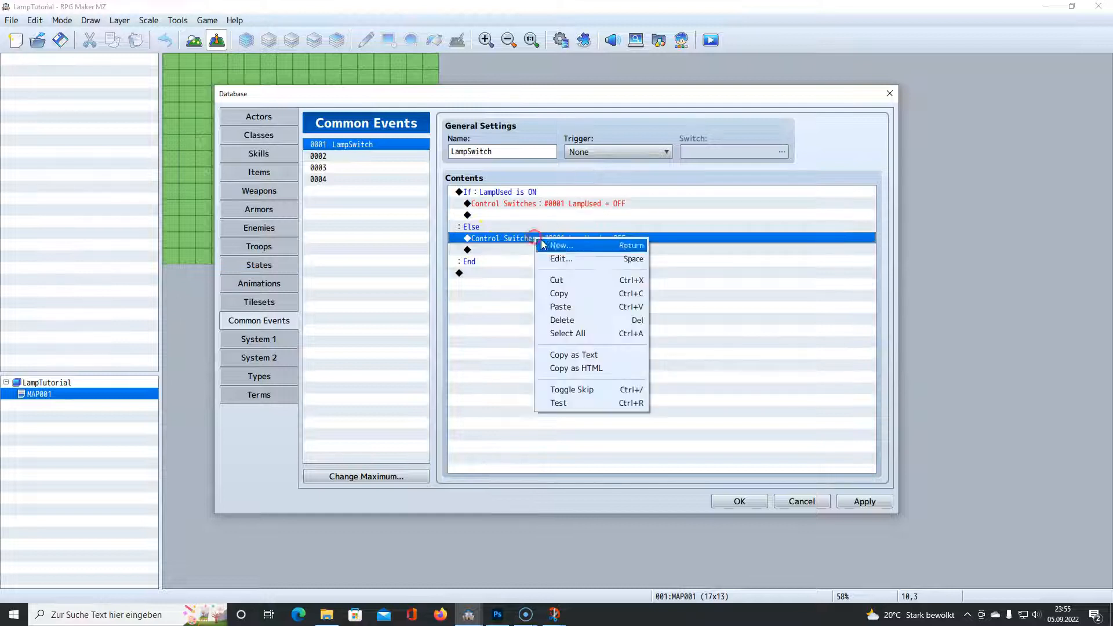
click(566, 257)
click(597, 355)
click(659, 378)
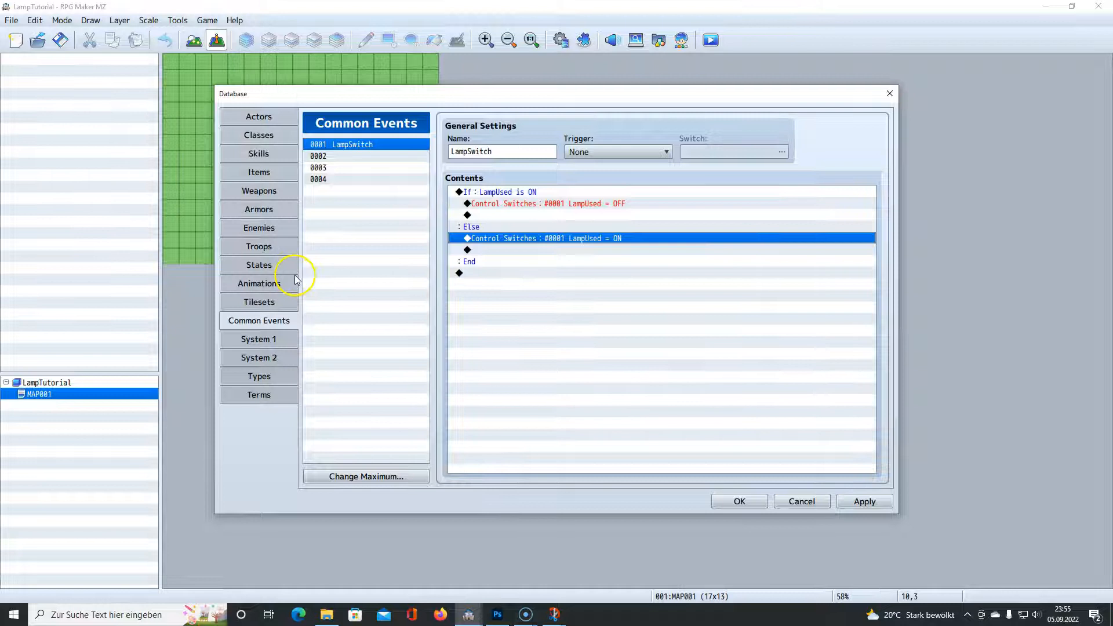
- Add a Show Text command reading "Lamp turned off!" below the switch command in the If branch
click(517, 203)
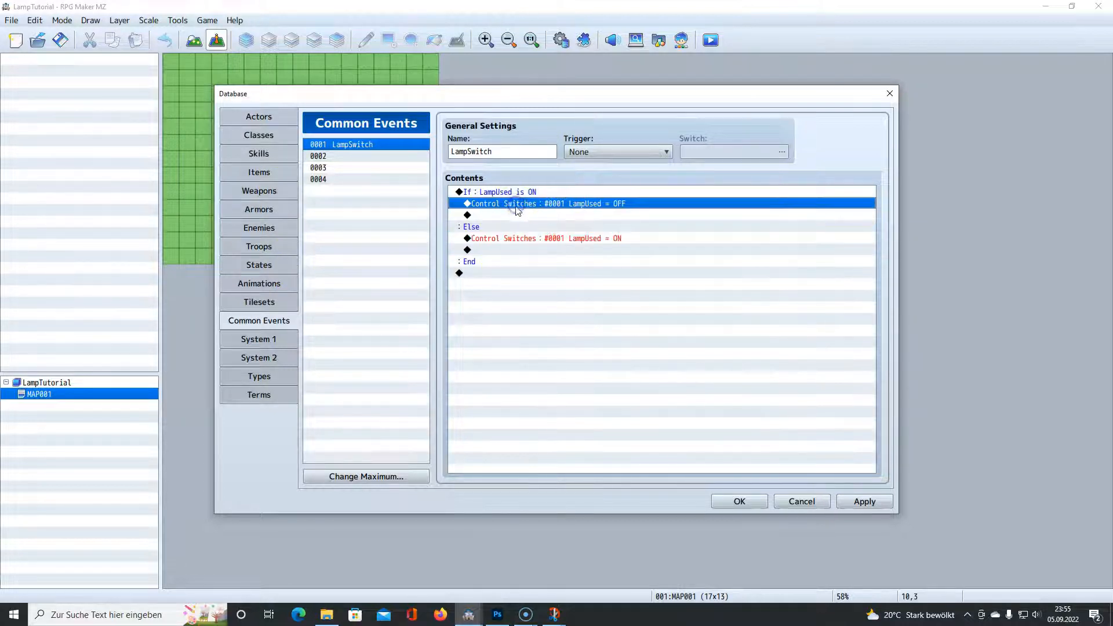
double_click(525, 215)
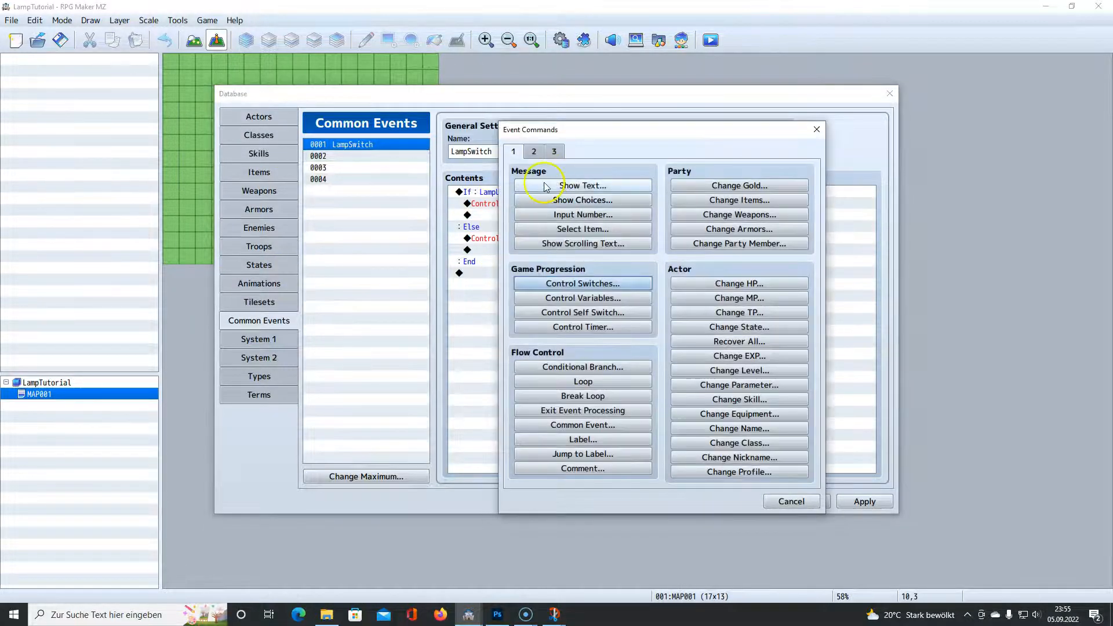
drag(589, 129, 758, 182)
click(747, 242)
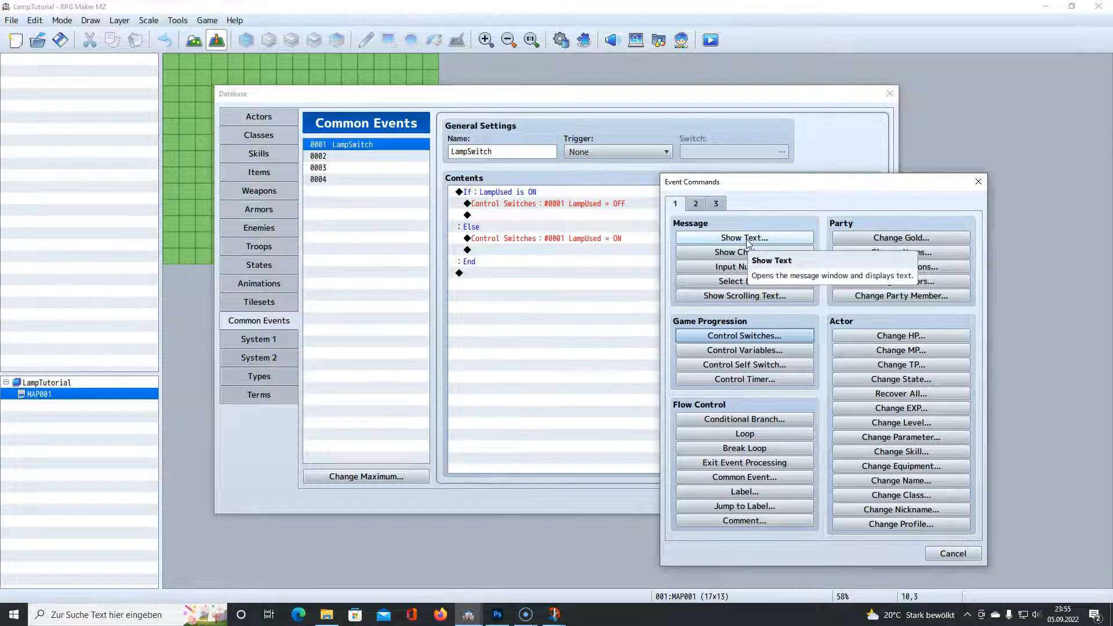
click(746, 239)
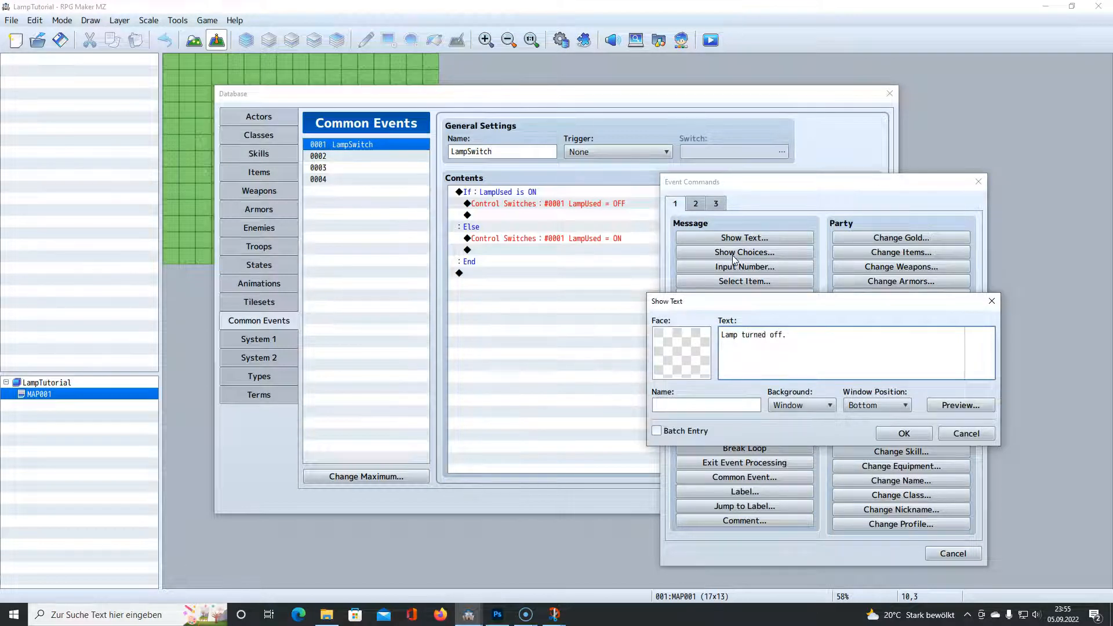
click(904, 433)
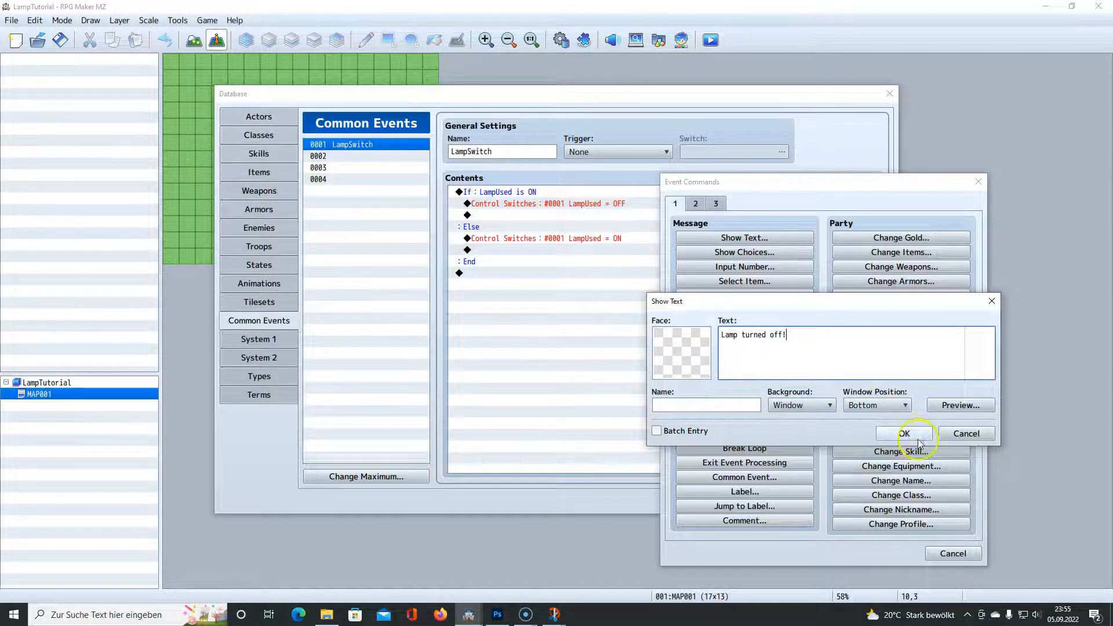
- Copy the "Lamp turned off!" Show Text command into the Else branch above its Control Switches command
click(553, 205)
key(ctrl+c)
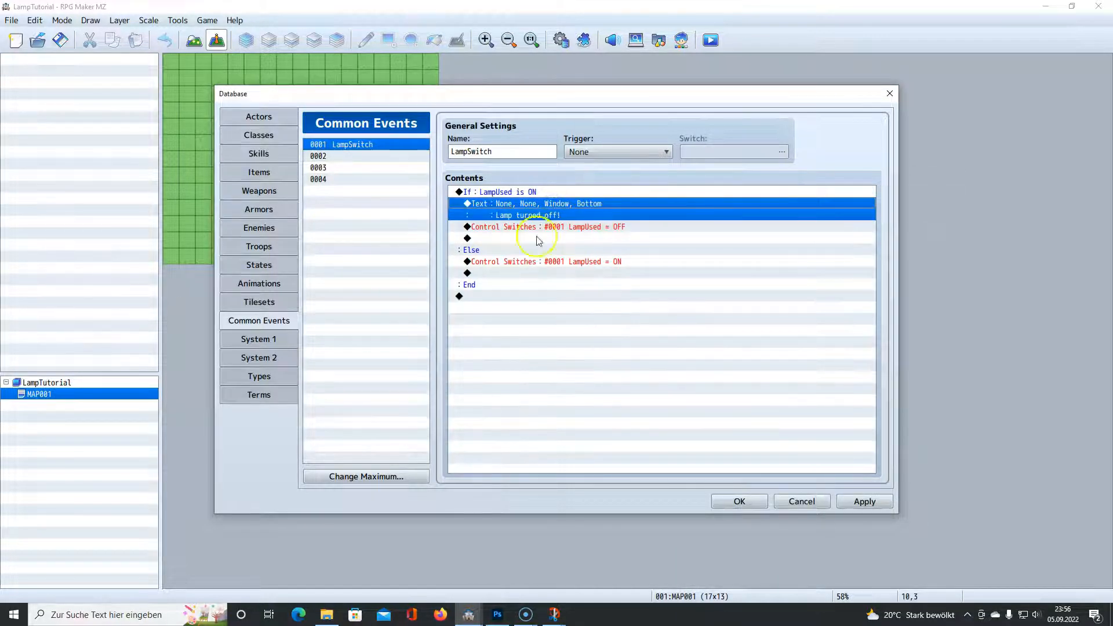
click(530, 262)
key(ctrl+v)
- Change the message in the Else branch's Show Text command to "Lamp turned on!"
click(550, 264)
right_click(550, 264)
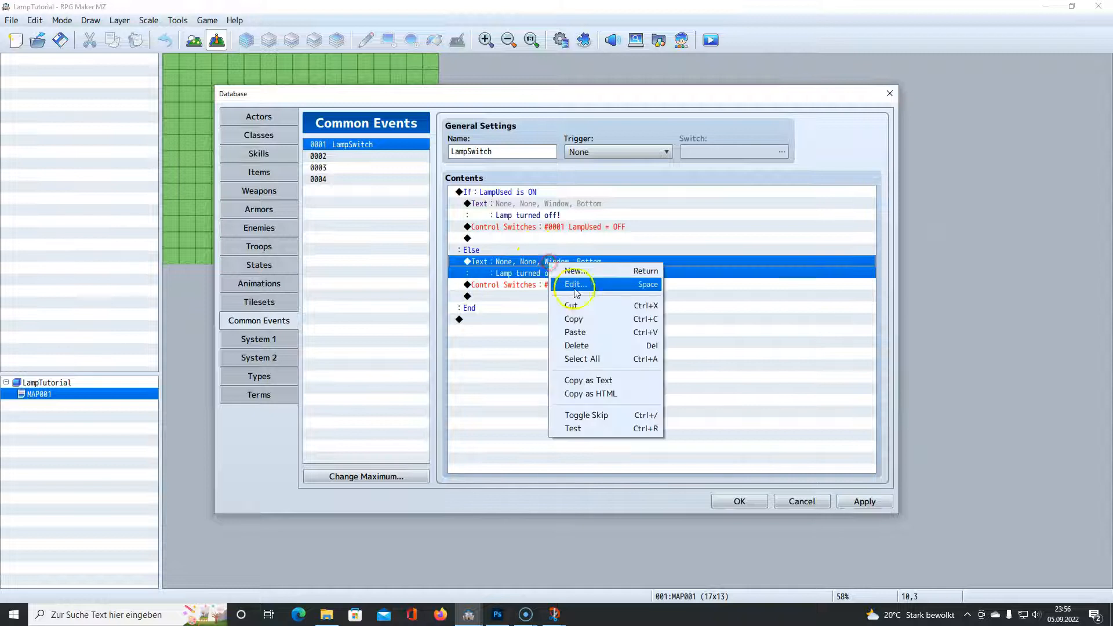
click(586, 287)
drag(610, 285, 619, 288)
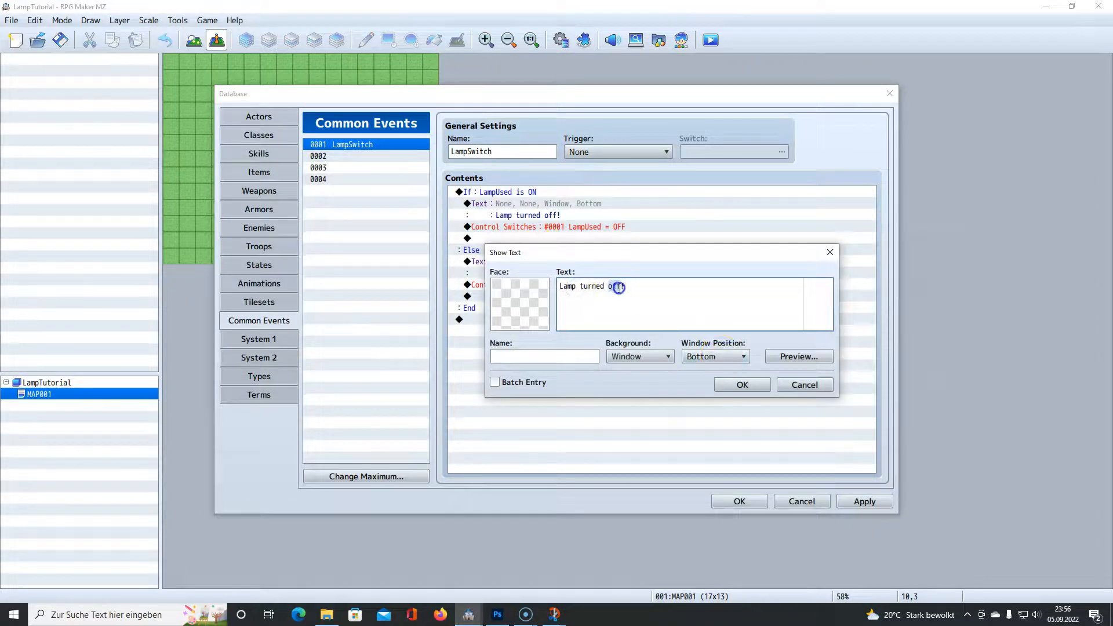
text(on!)
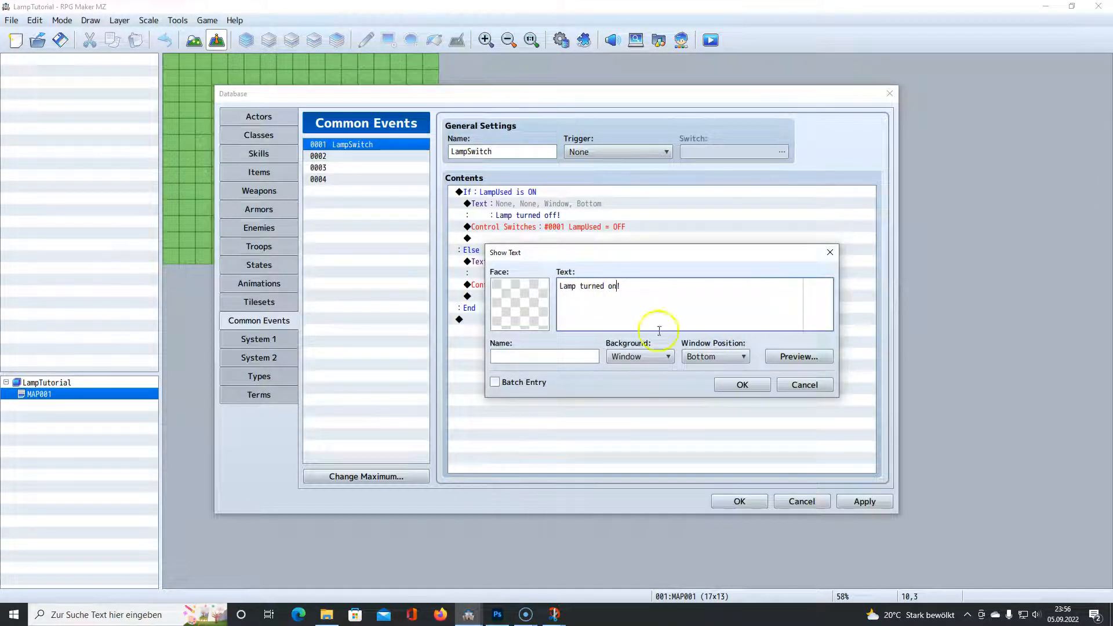
click(742, 384)
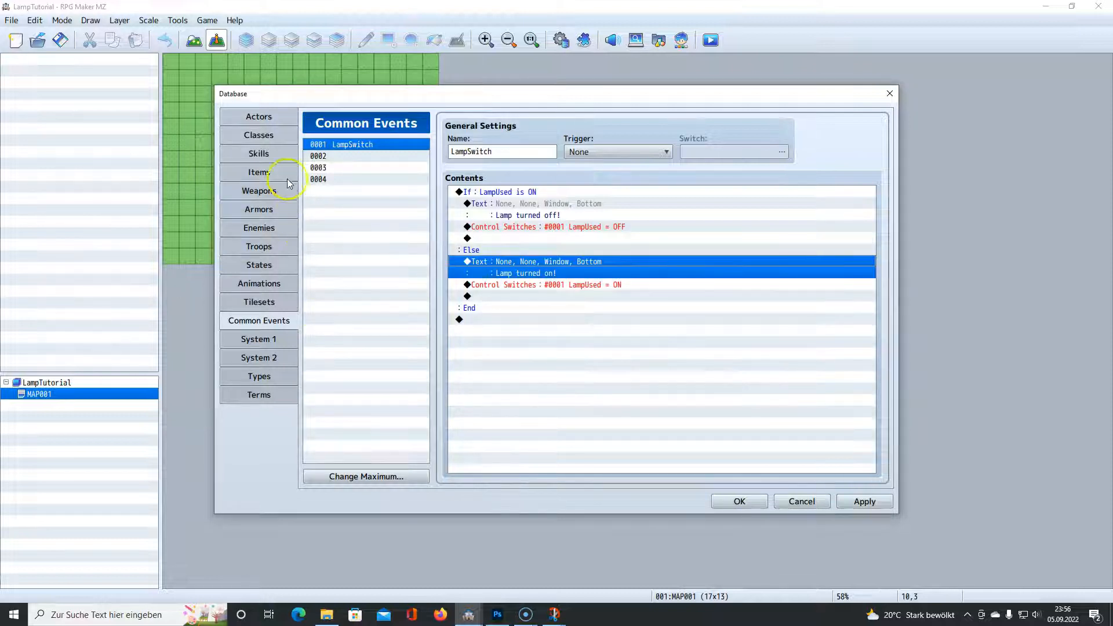
click(563, 274)
click(518, 339)
click(538, 182)
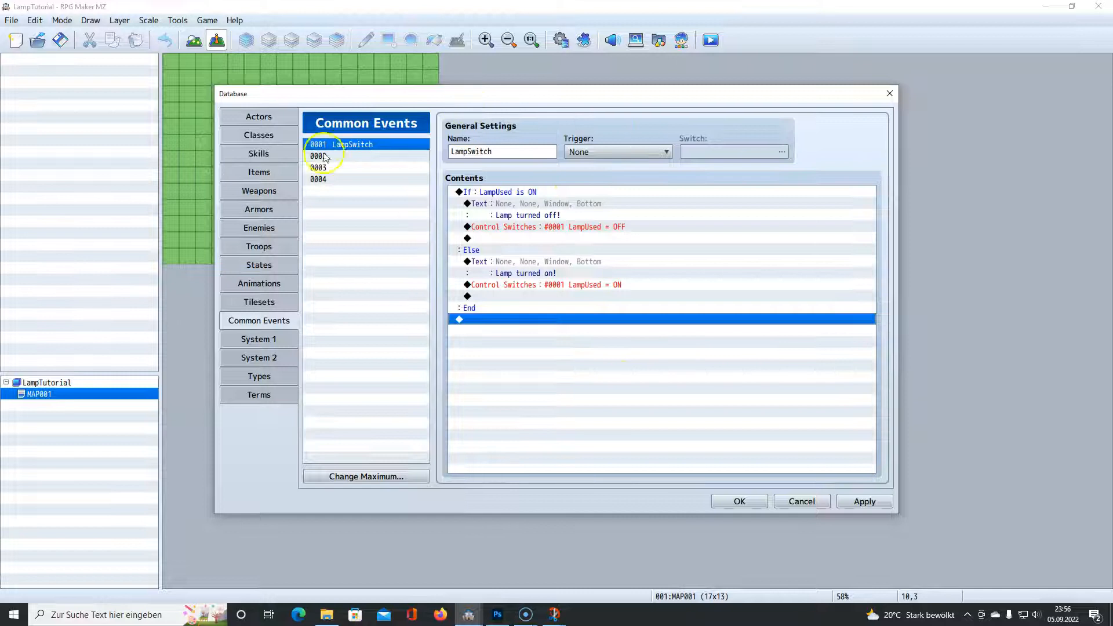
- Name empty item 0032 "Lamp" in the Items database and assign it icon 243
click(261, 179)
click(348, 364)
click(497, 152)
text(Lamp)
double_click(614, 142)
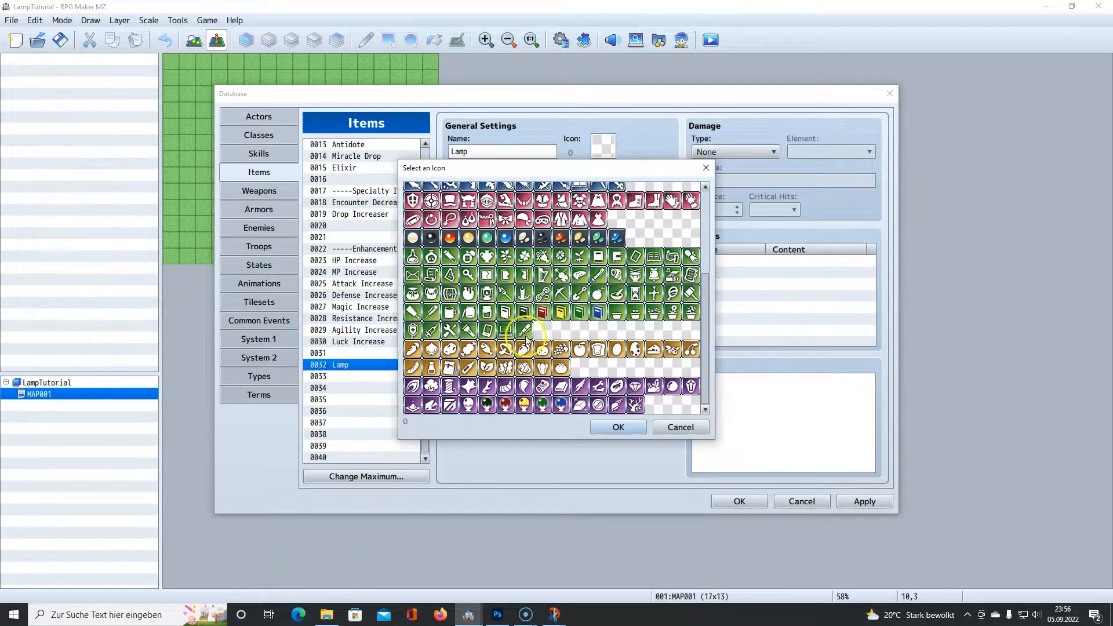
click(470, 332)
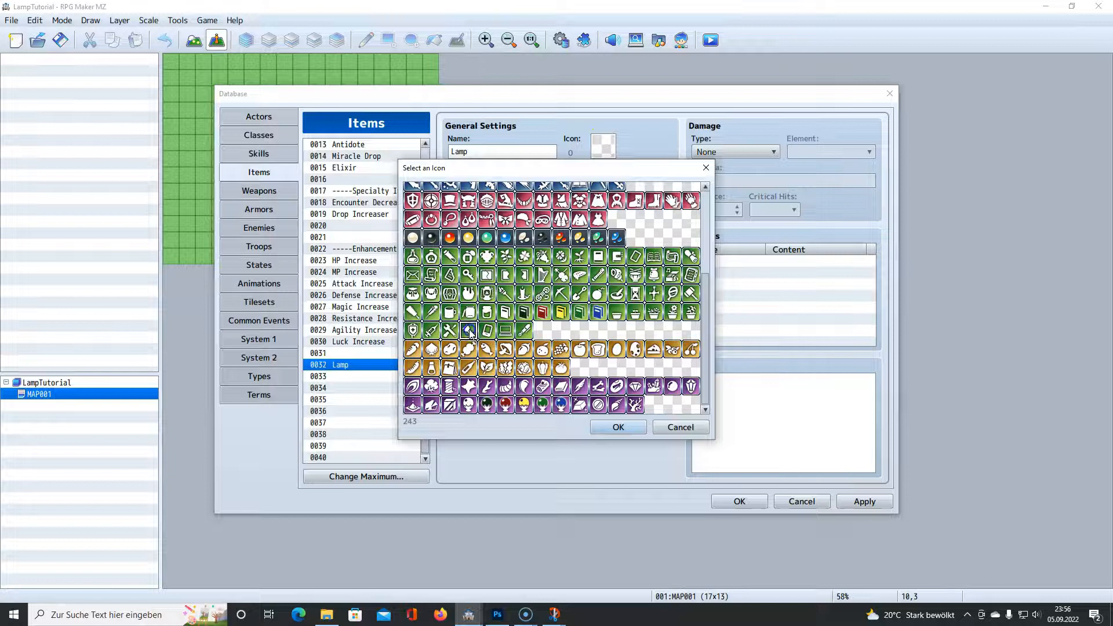
double_click(469, 332)
- Make the Lamp a non-consumable Key Item and set its scope to None
click(633, 226)
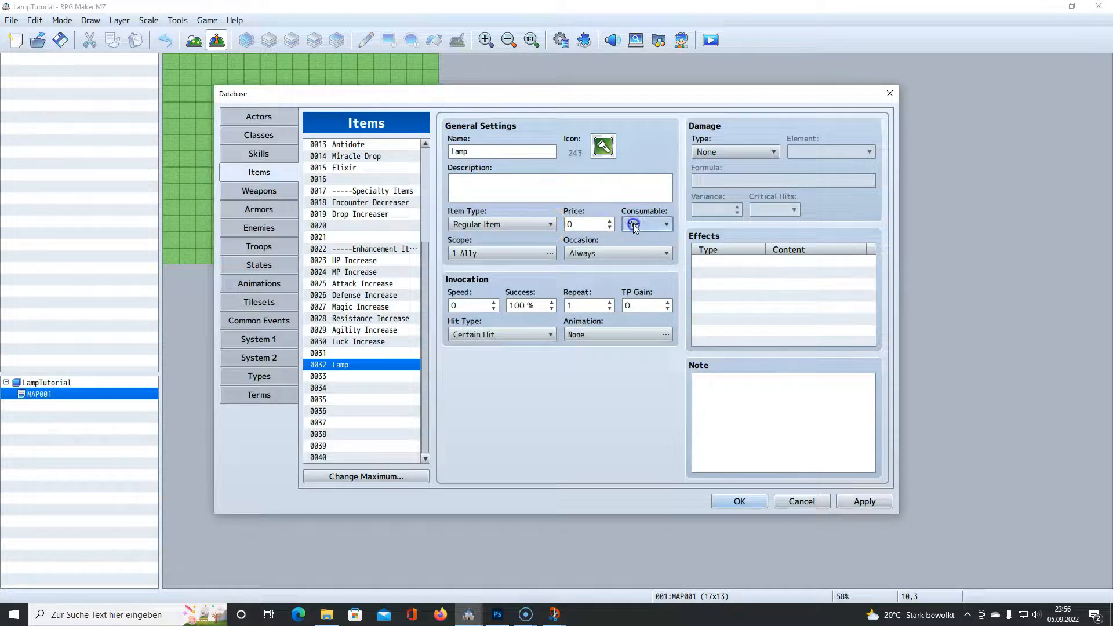
click(636, 254)
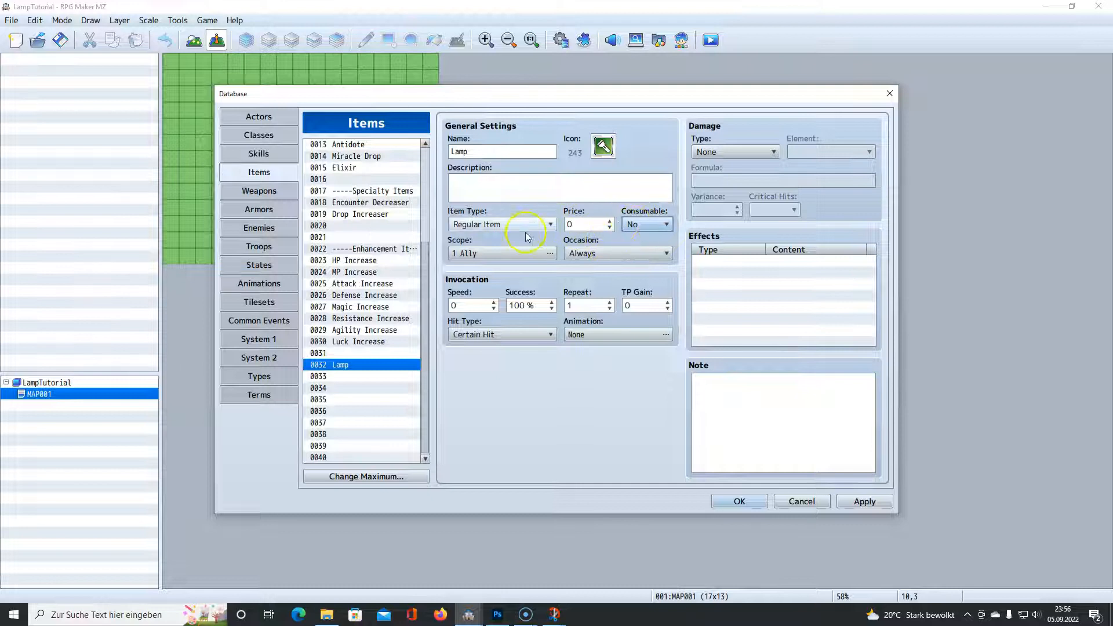
click(502, 226)
click(487, 253)
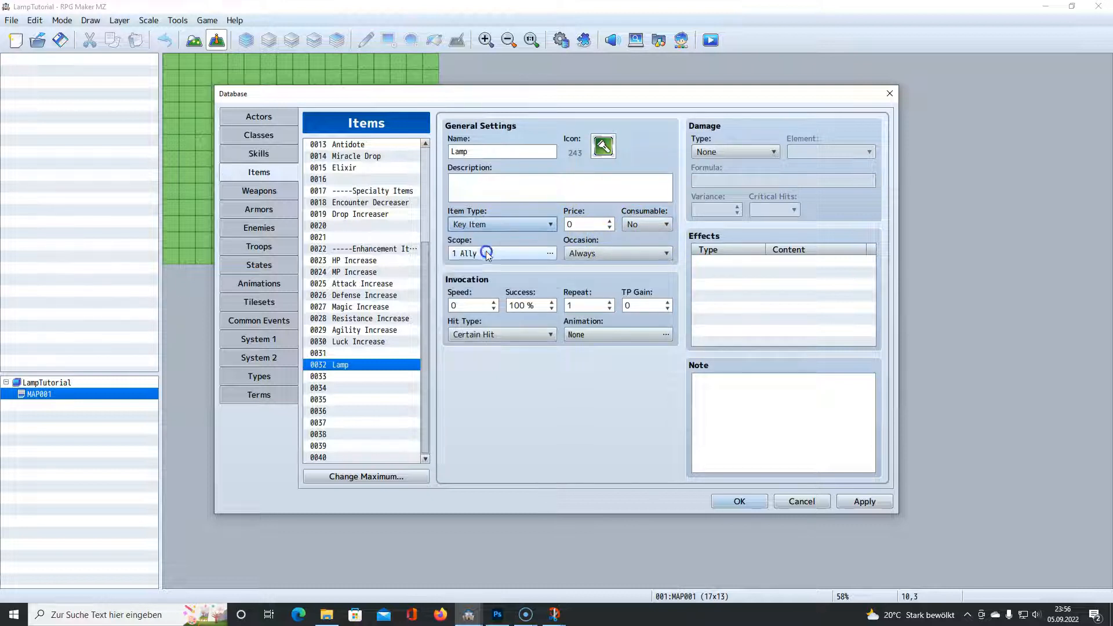
click(490, 225)
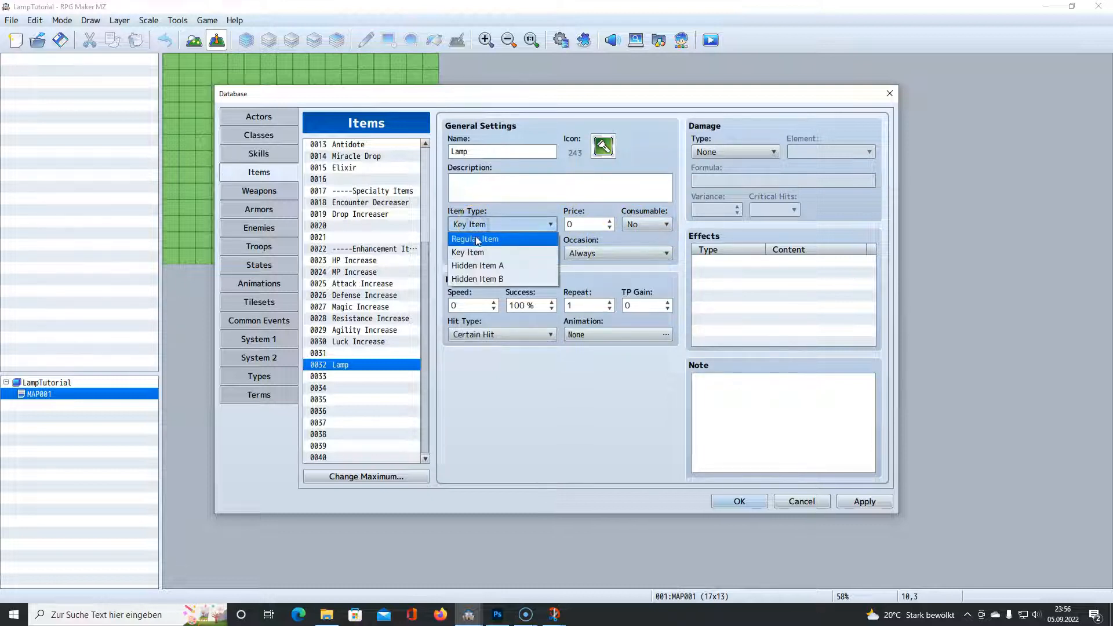
click(477, 252)
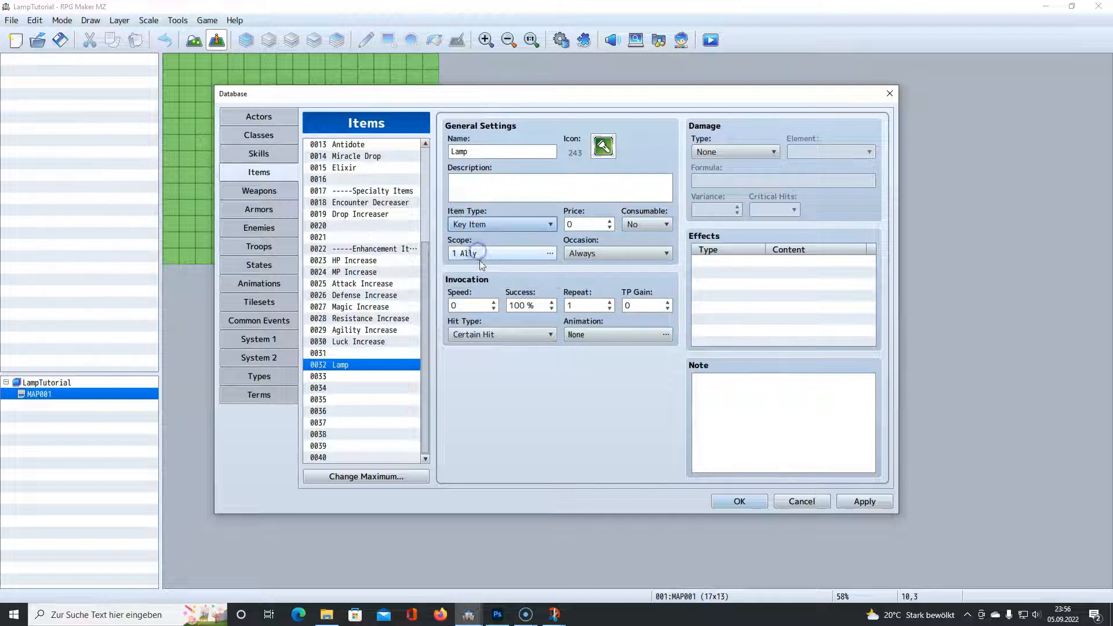
click(481, 254)
click(447, 281)
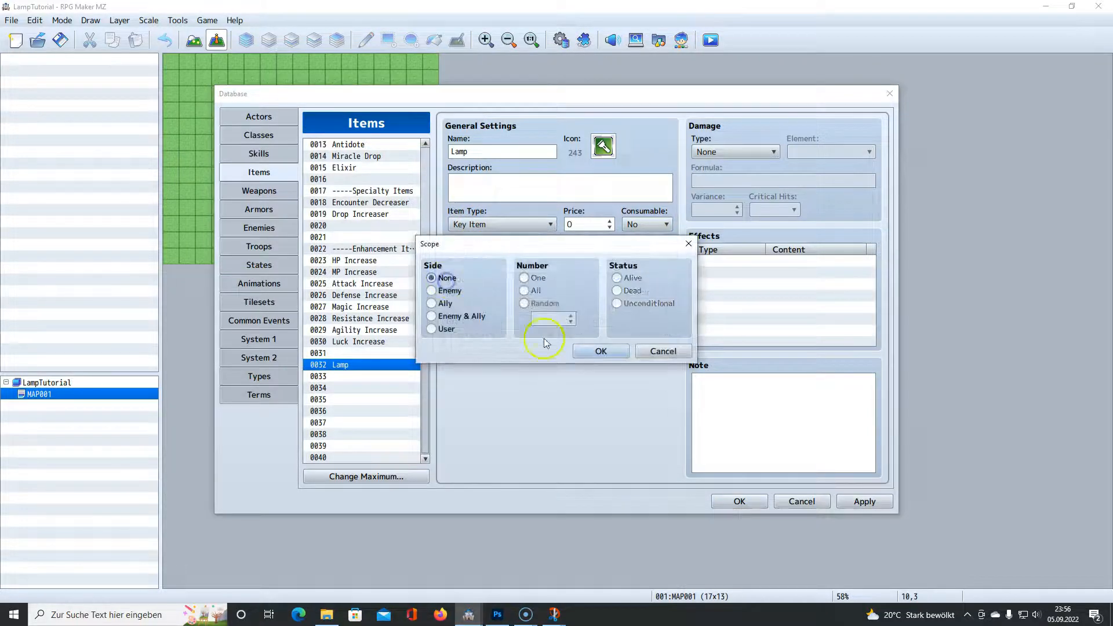
click(581, 352)
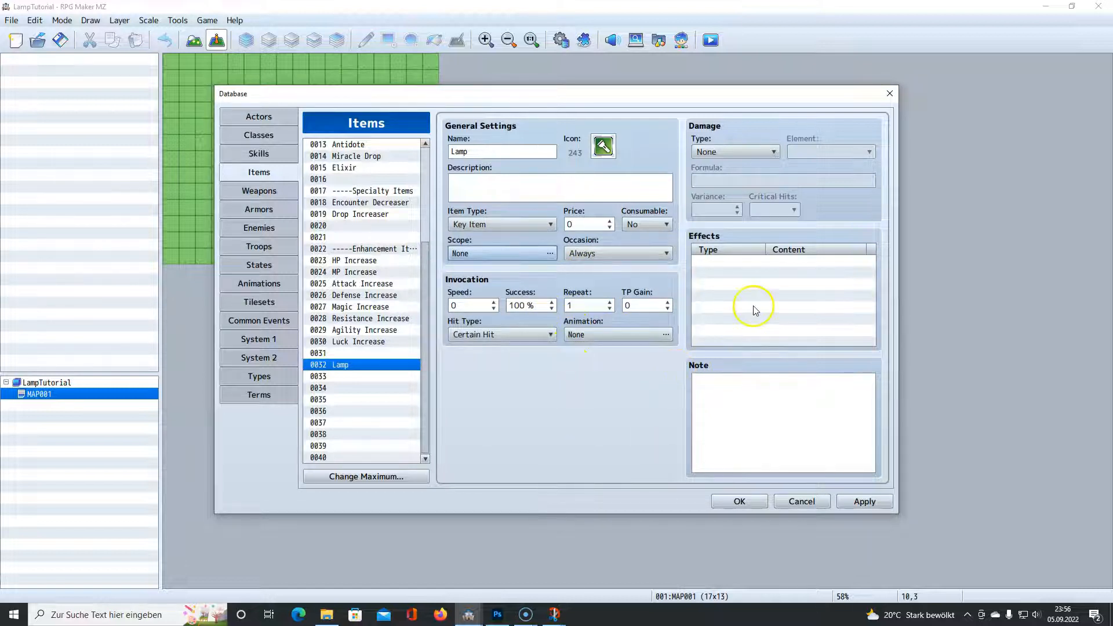
- Add a Common Event effect to the Lamp item that calls 0001 LampSwitch
click(732, 262)
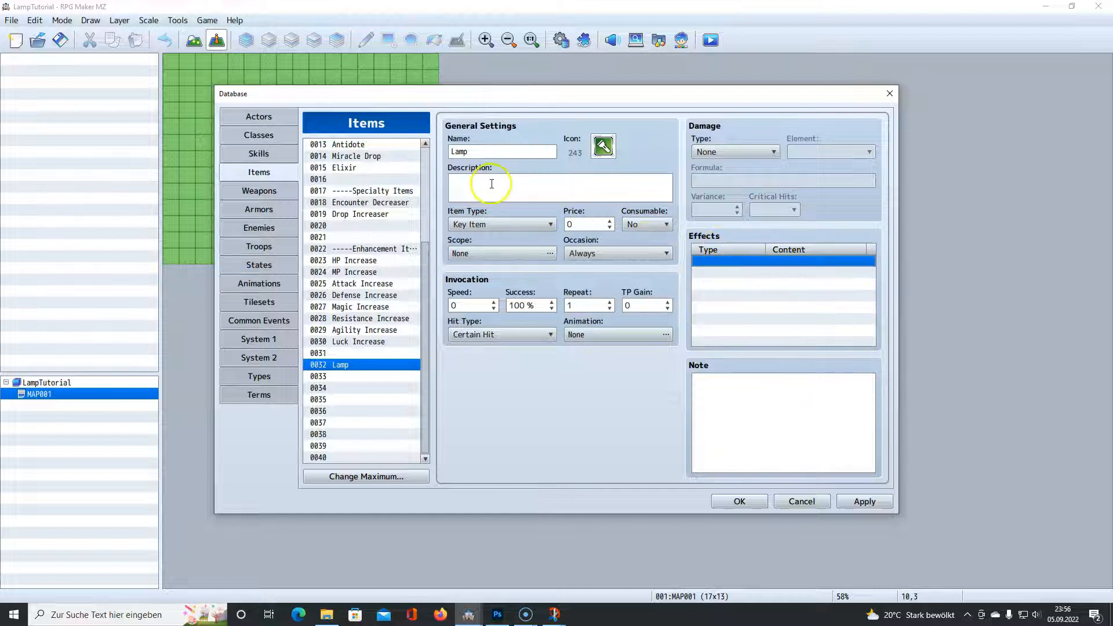
click(739, 262)
click(740, 265)
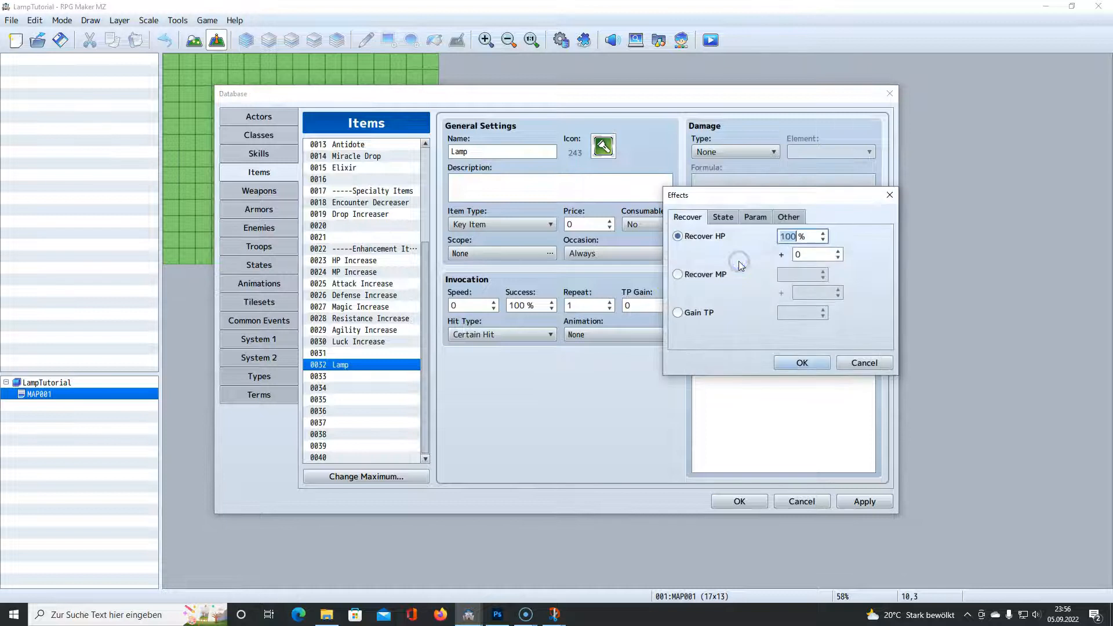
click(786, 222)
click(710, 315)
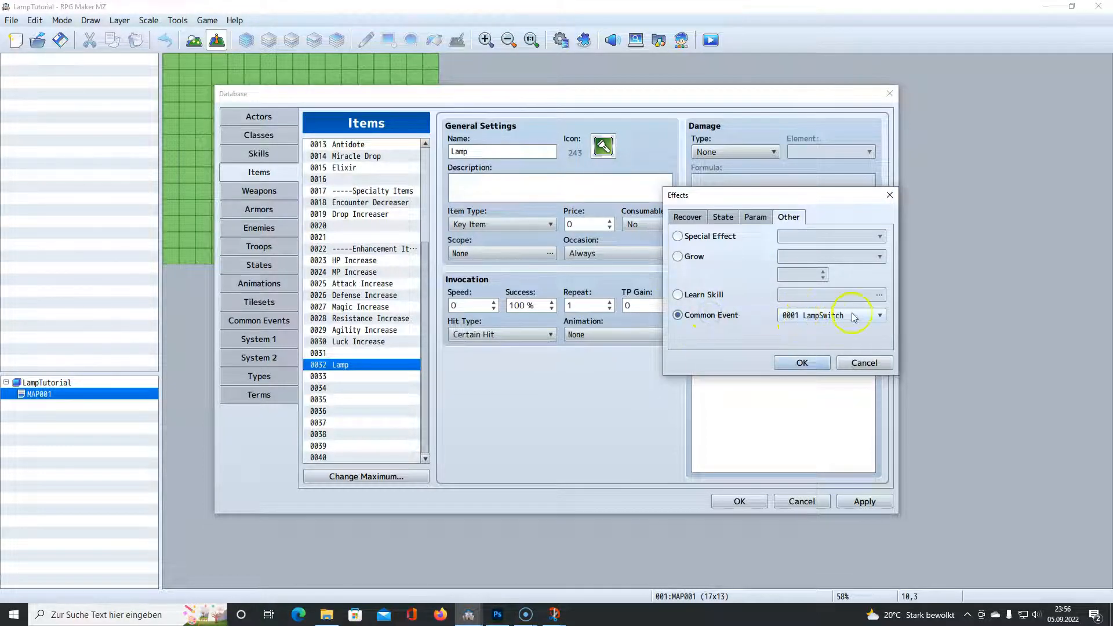
click(801, 362)
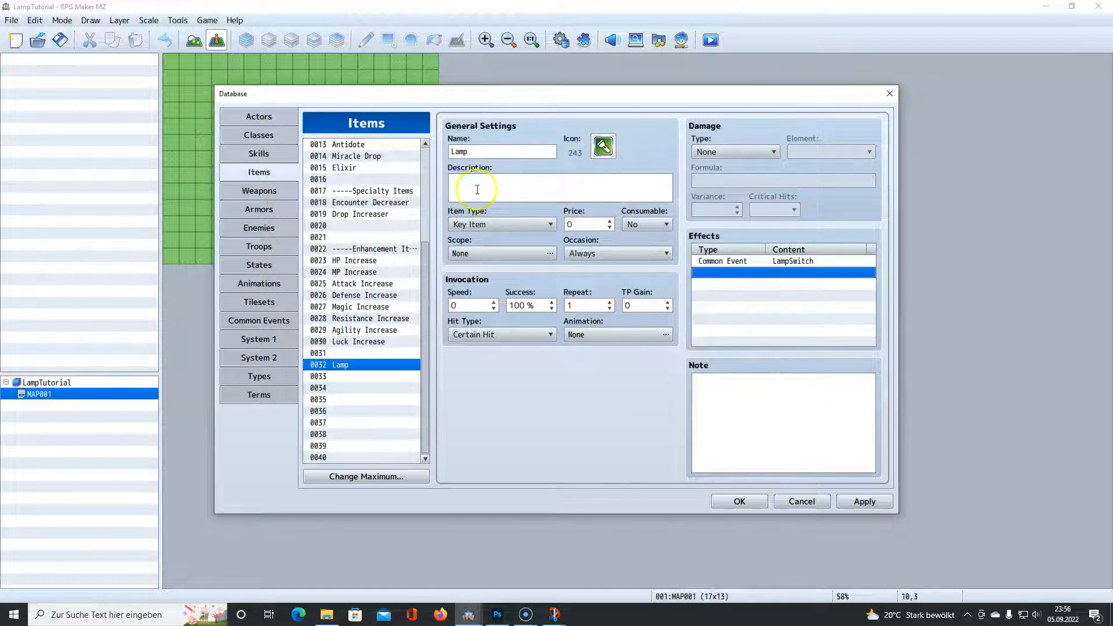
- Review the text commands in the LampSwitch common event, then accept the database changes
click(259, 323)
click(358, 146)
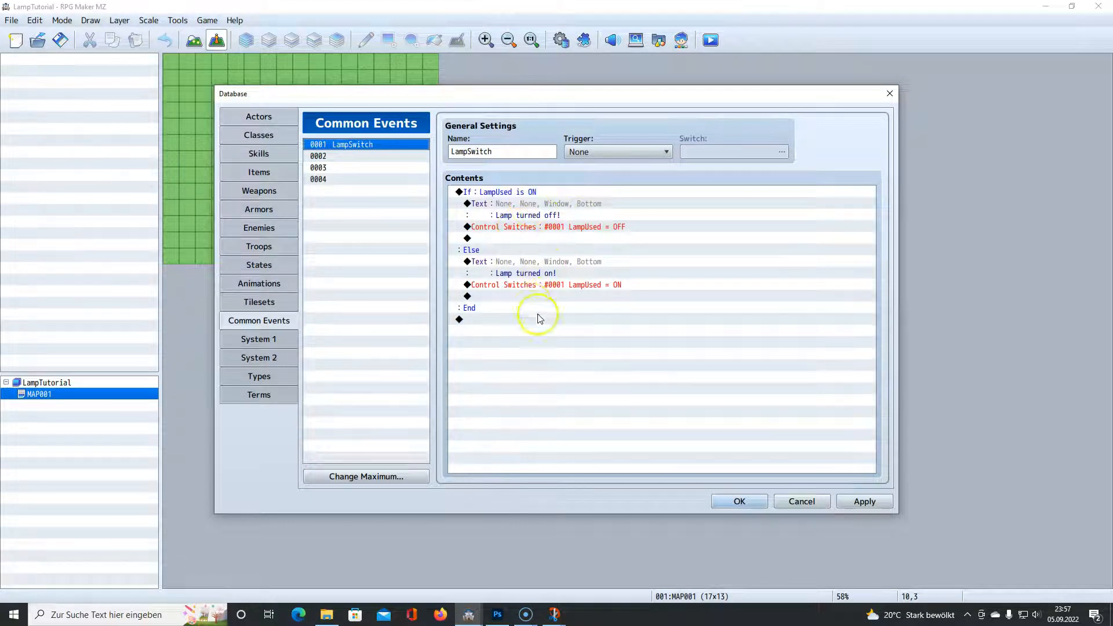
click(534, 207)
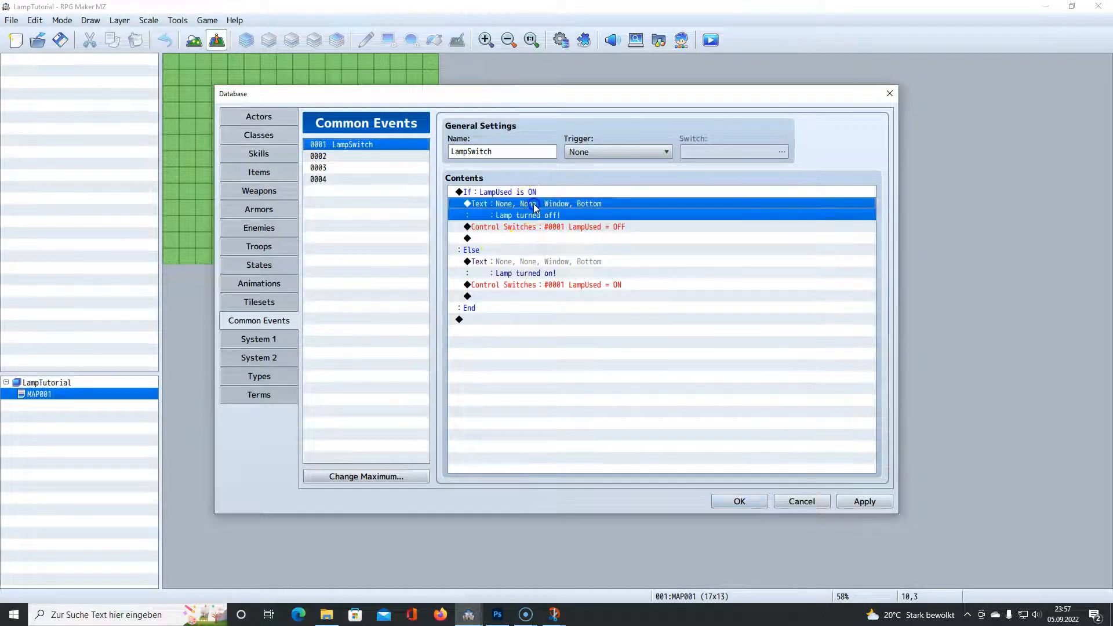
click(537, 261)
click(734, 503)
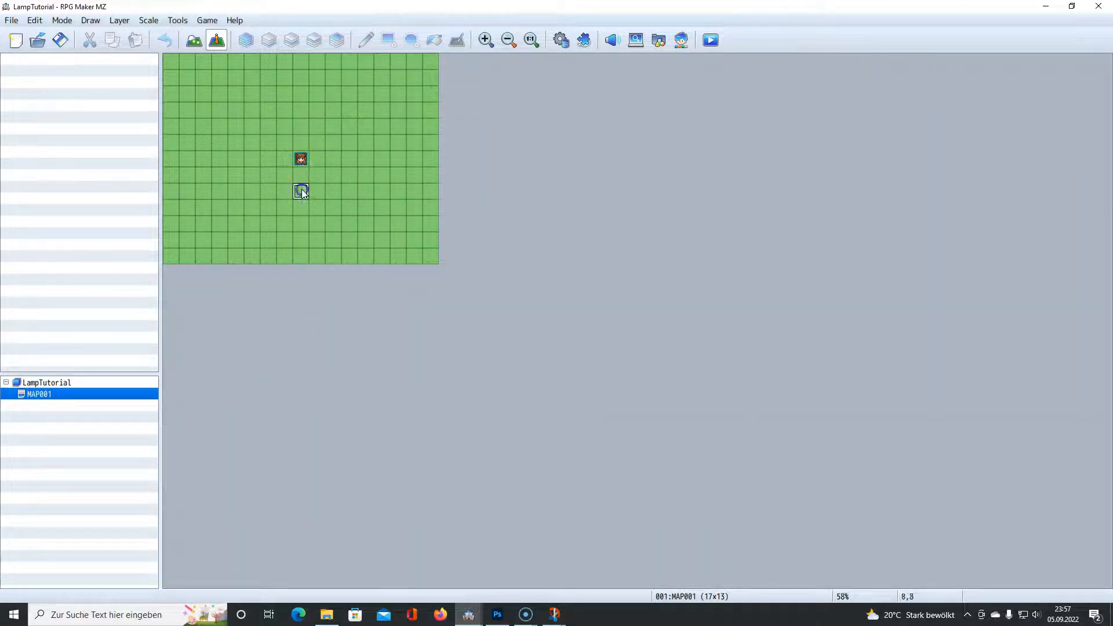
- Create a map event at tile 8,8 and give it the red-haired man's image from Actor1
double_click(301, 193)
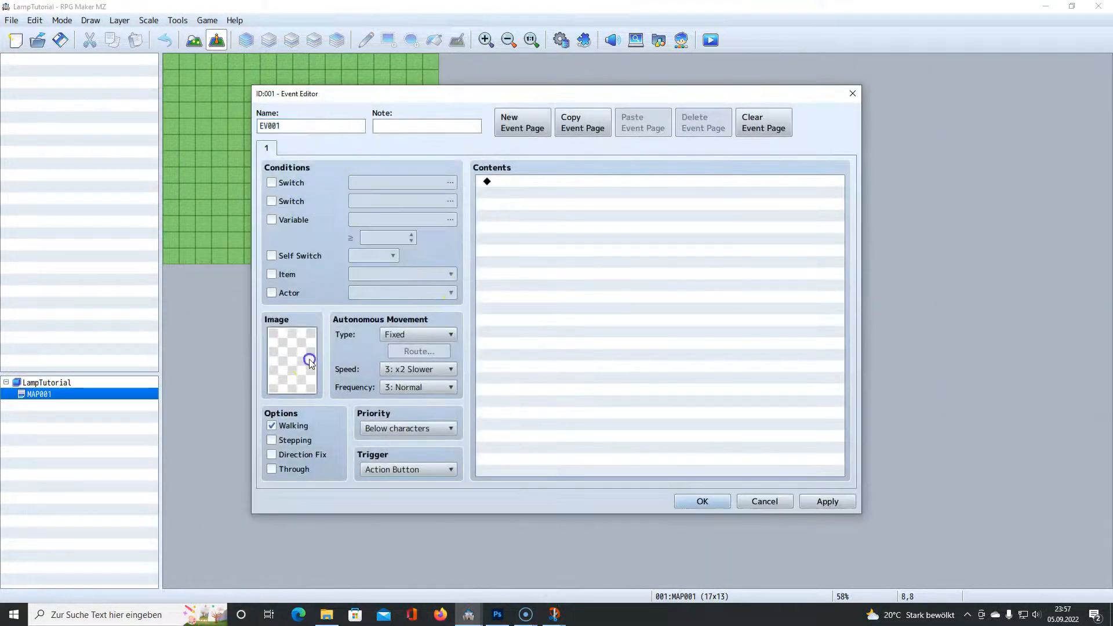
double_click(311, 364)
click(387, 199)
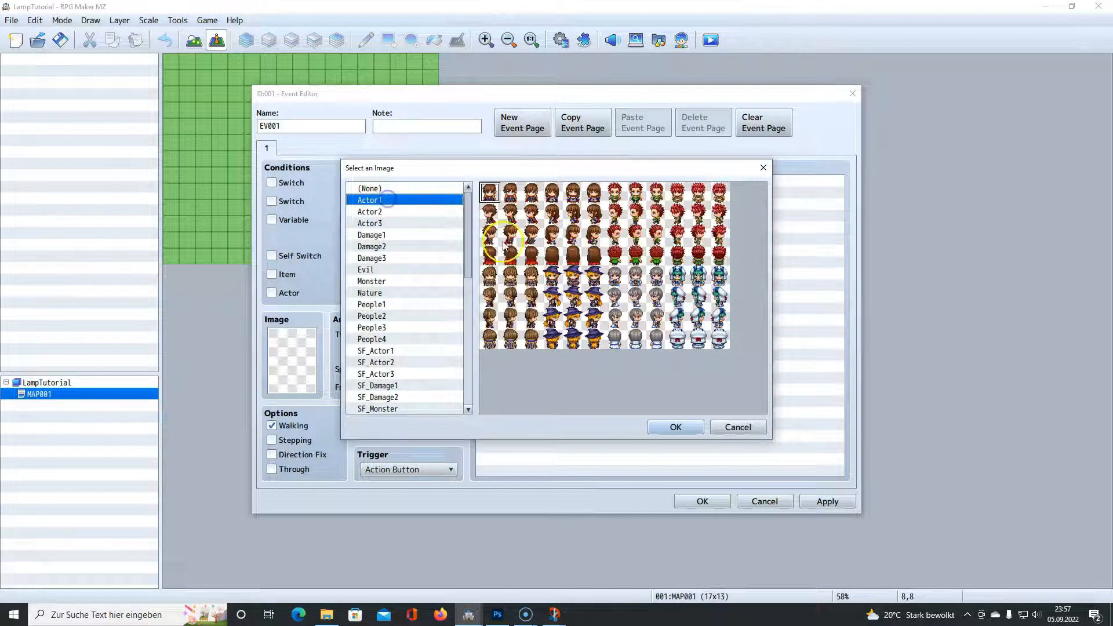
double_click(638, 198)
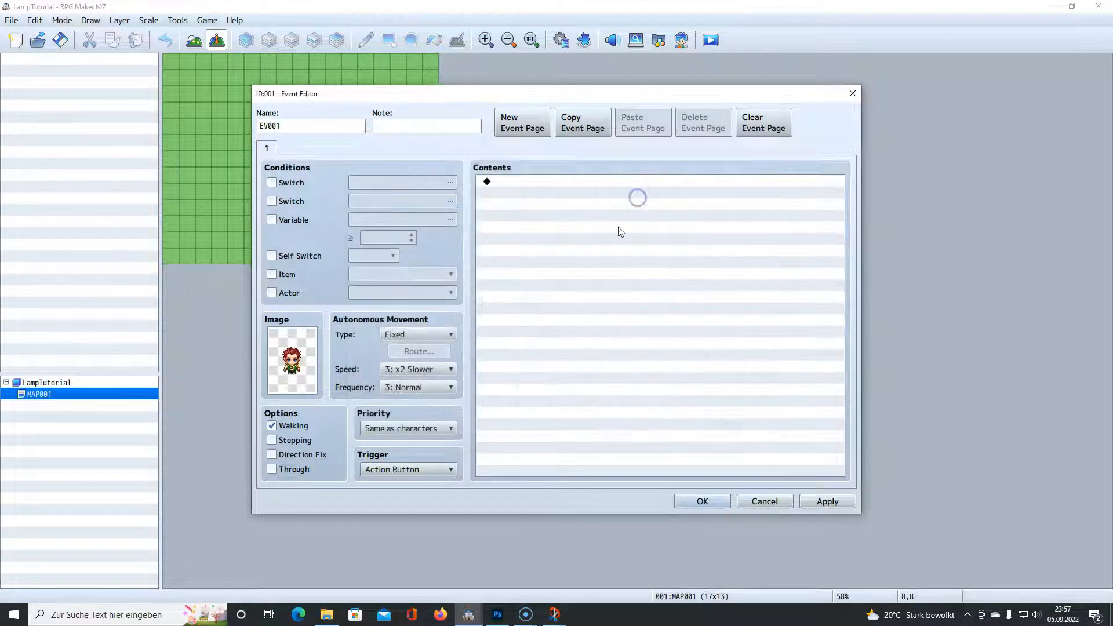
- Add a Change Items command to the event that increases 0032 Lamp by a constant 1, and accept the event
double_click(543, 206)
click(534, 151)
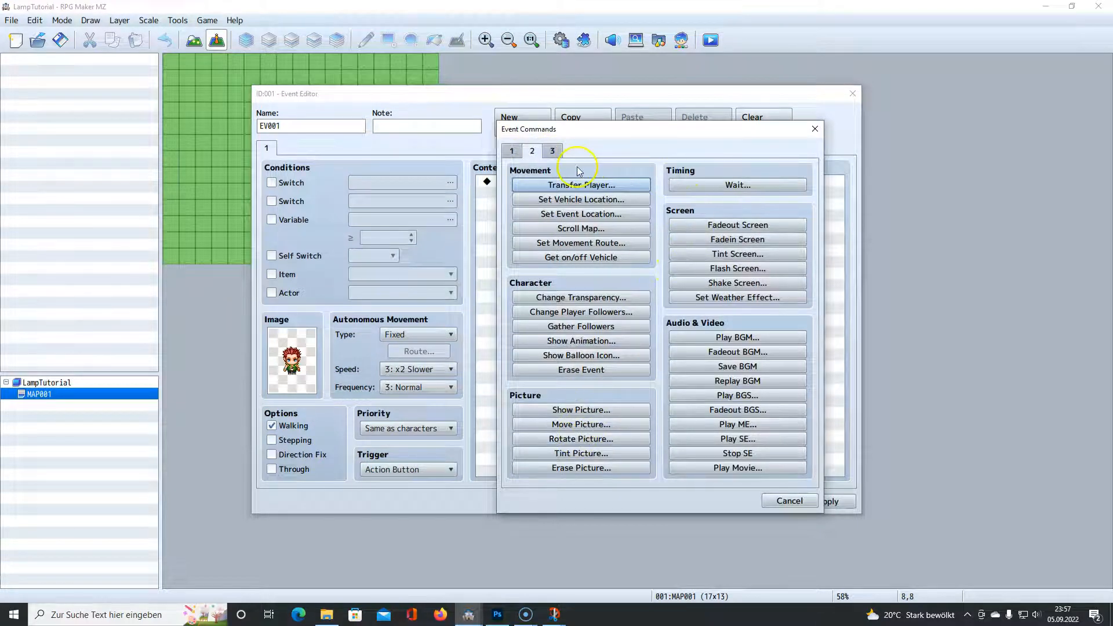
click(520, 151)
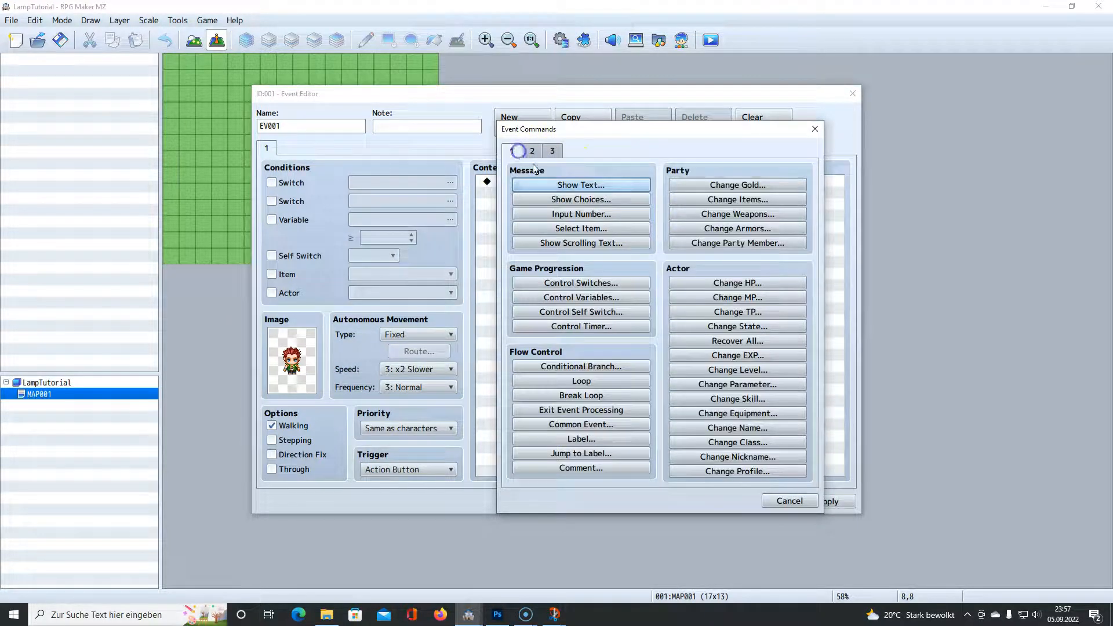
click(718, 200)
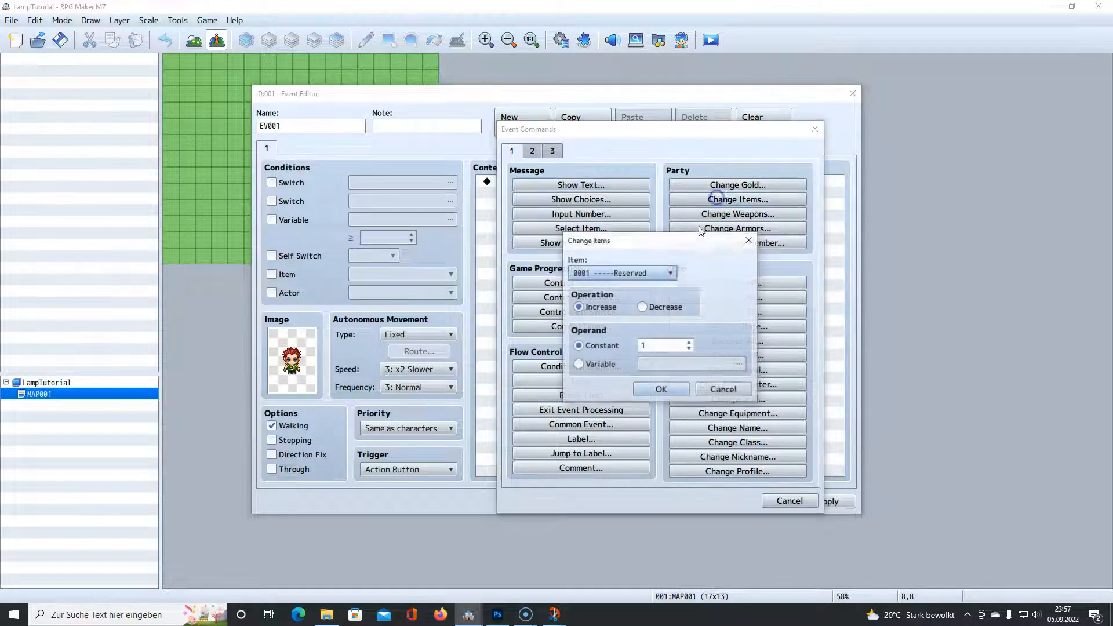
click(629, 273)
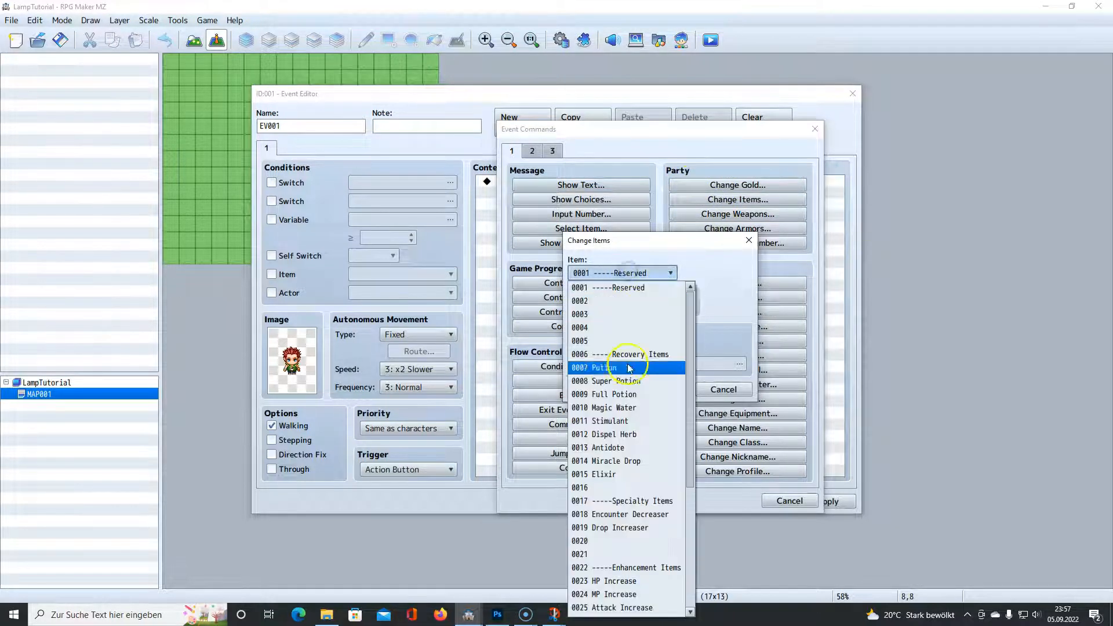
scroll(626, 392, down, 5)
click(615, 504)
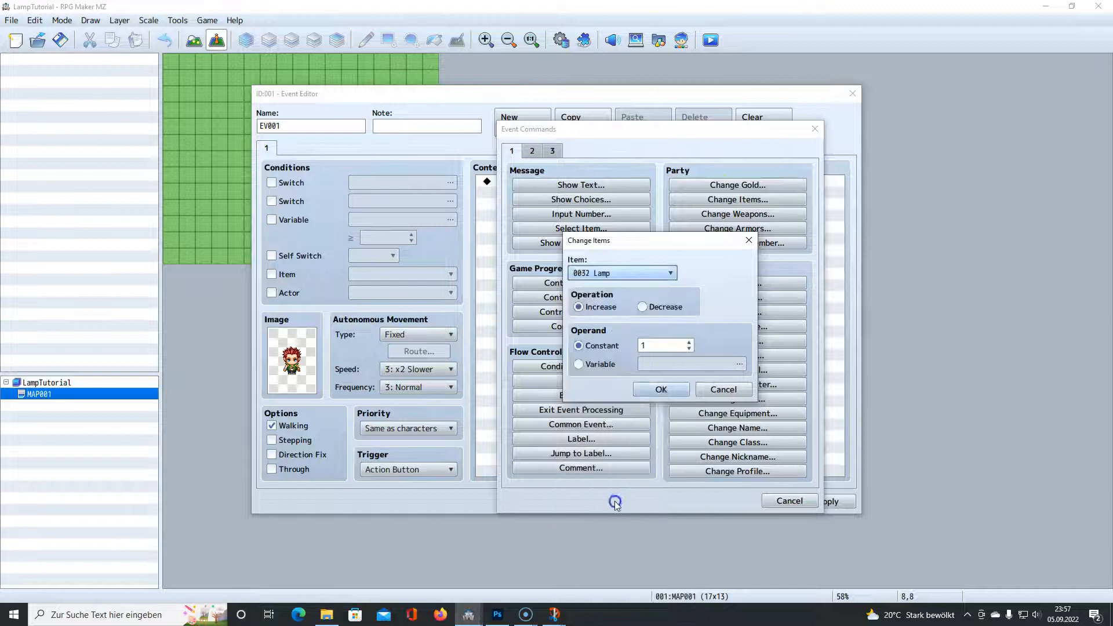
click(641, 390)
click(680, 503)
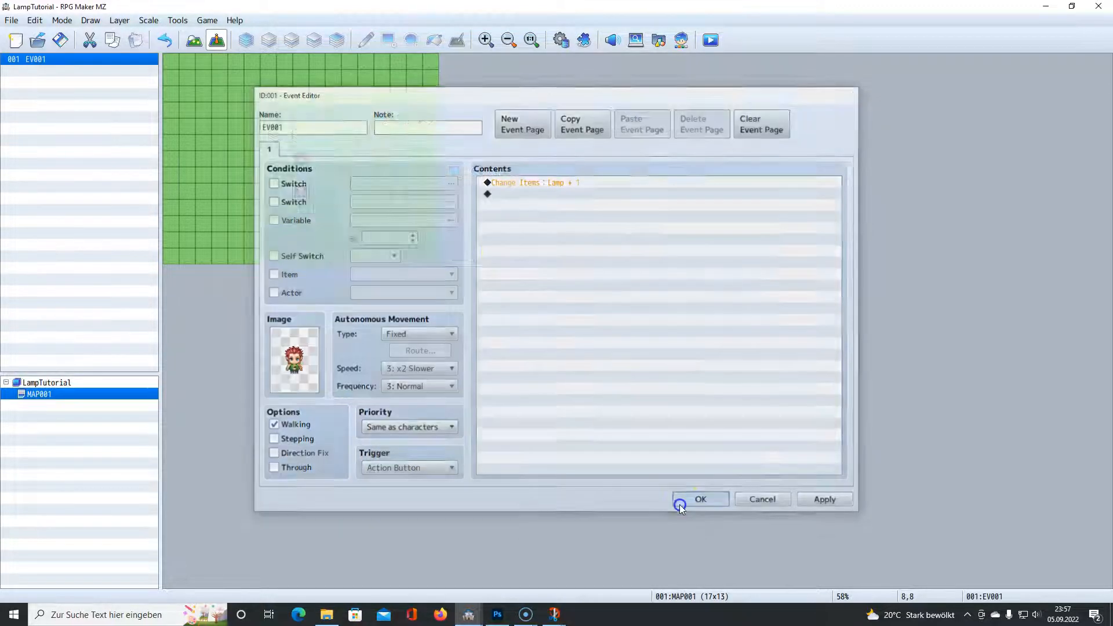
- Start a new game in a playtest and collect the Lamp from the red-haired NPC
click(718, 42)
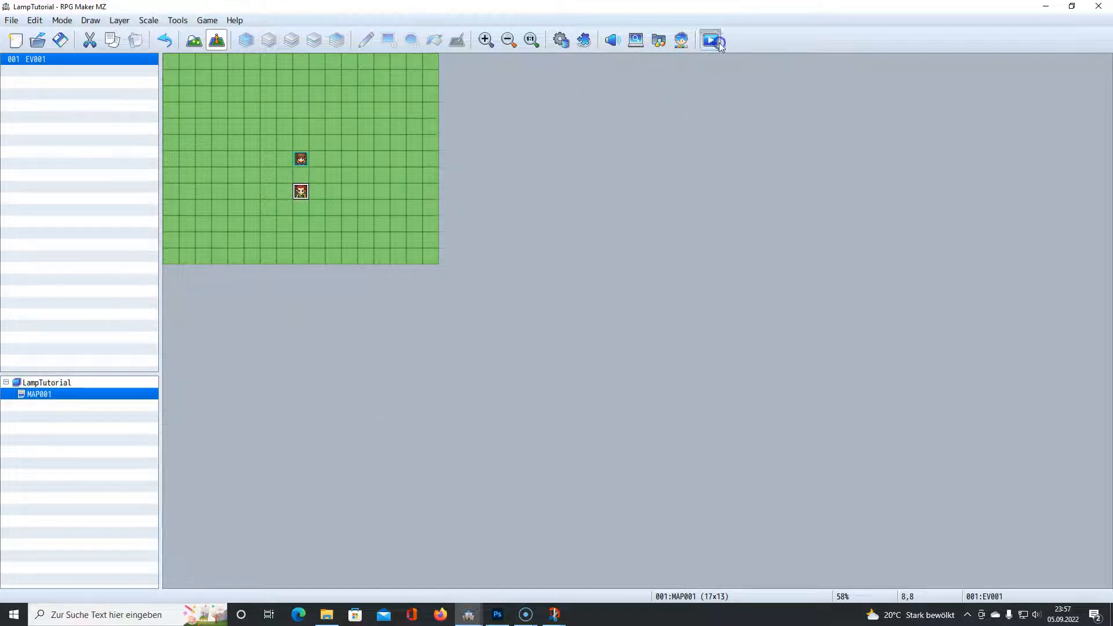
click(519, 324)
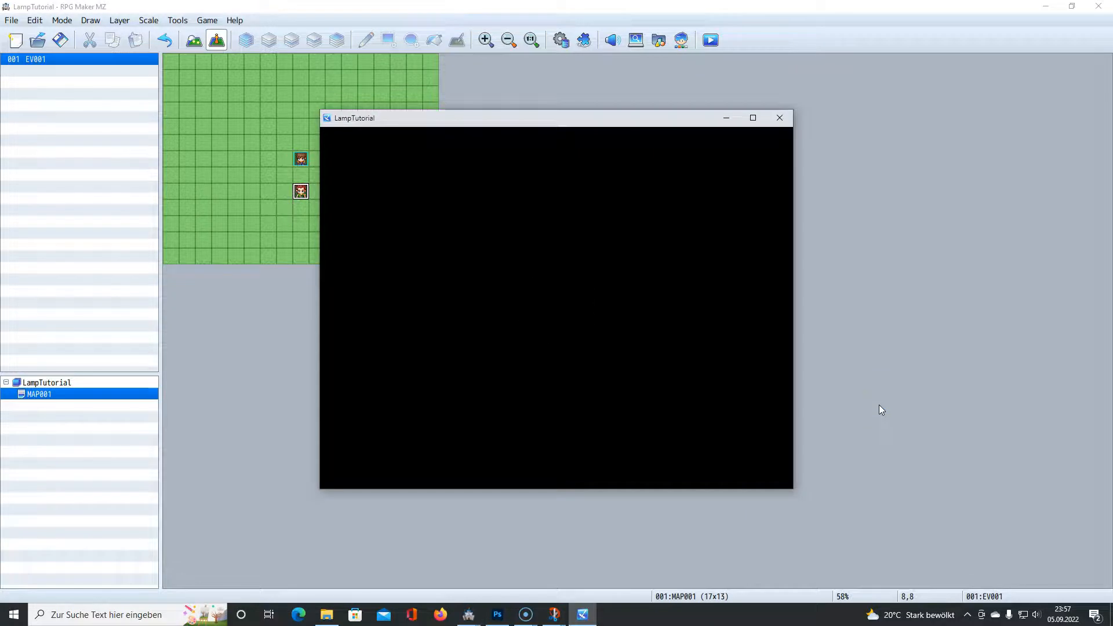
key(Return)
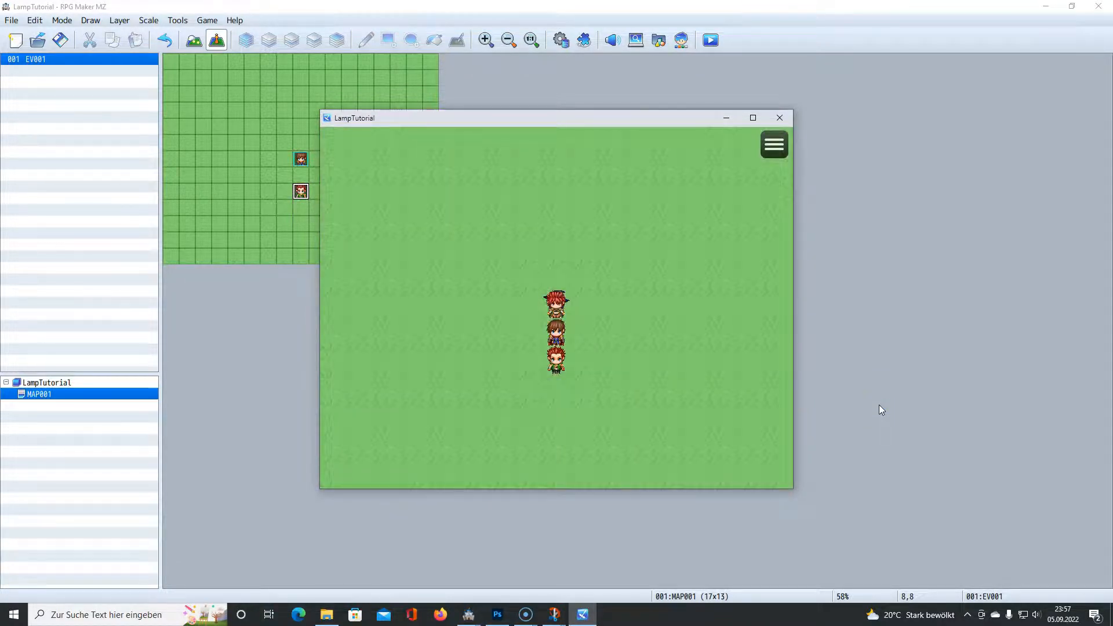
key(Left)
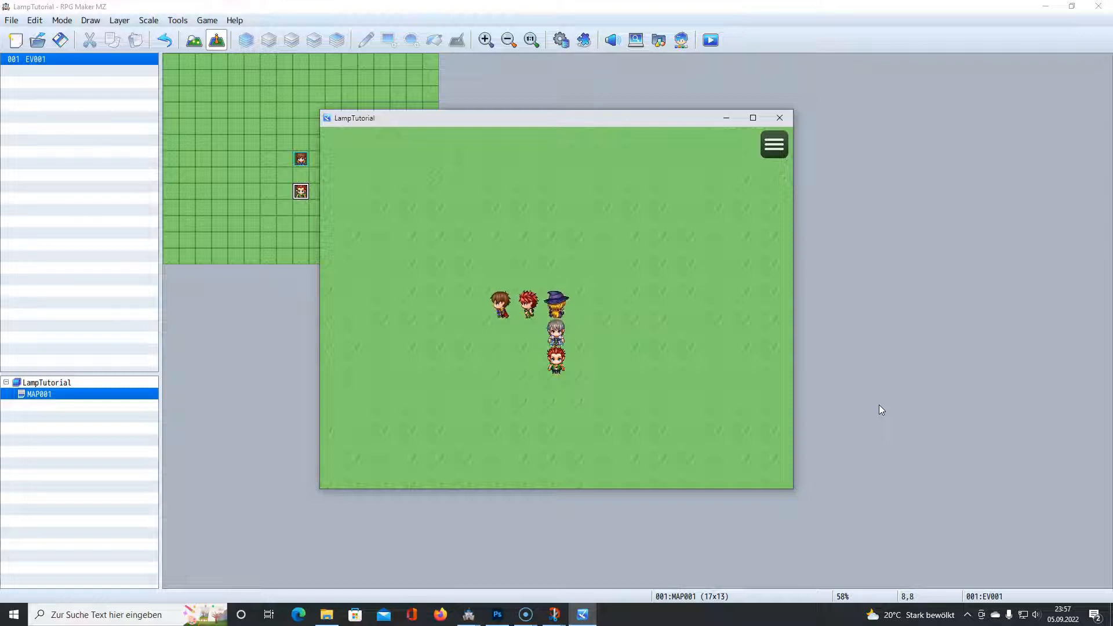
- Use the Lamp from the party's Key Item inventory and dismiss its message
key(Escape)
key(Return)
key(Right)
key(Right)
key(Right)
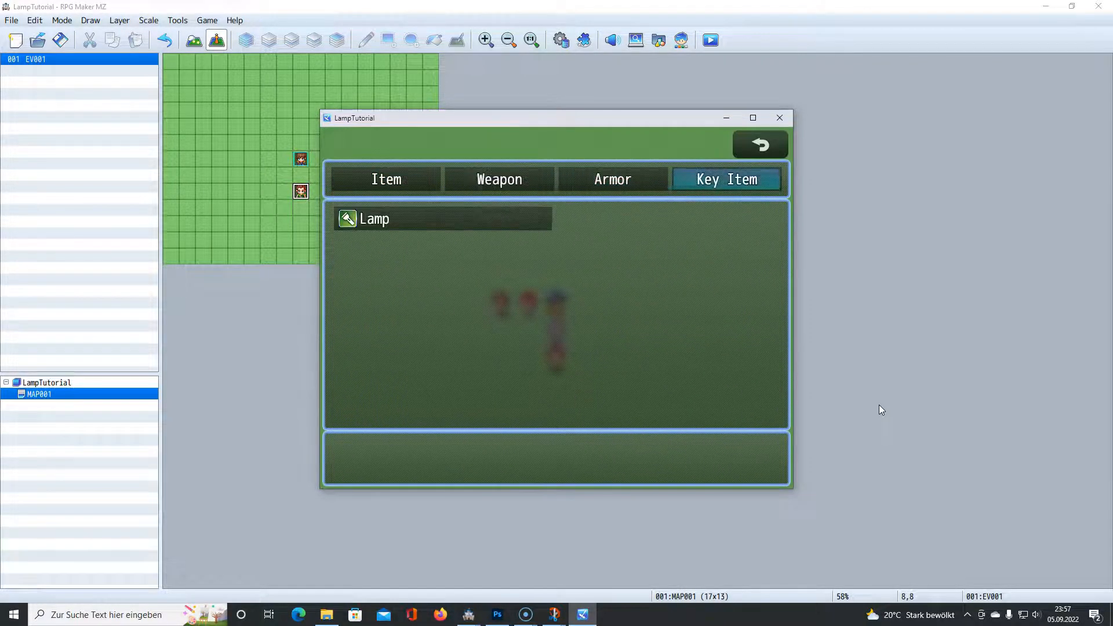
key(Return)
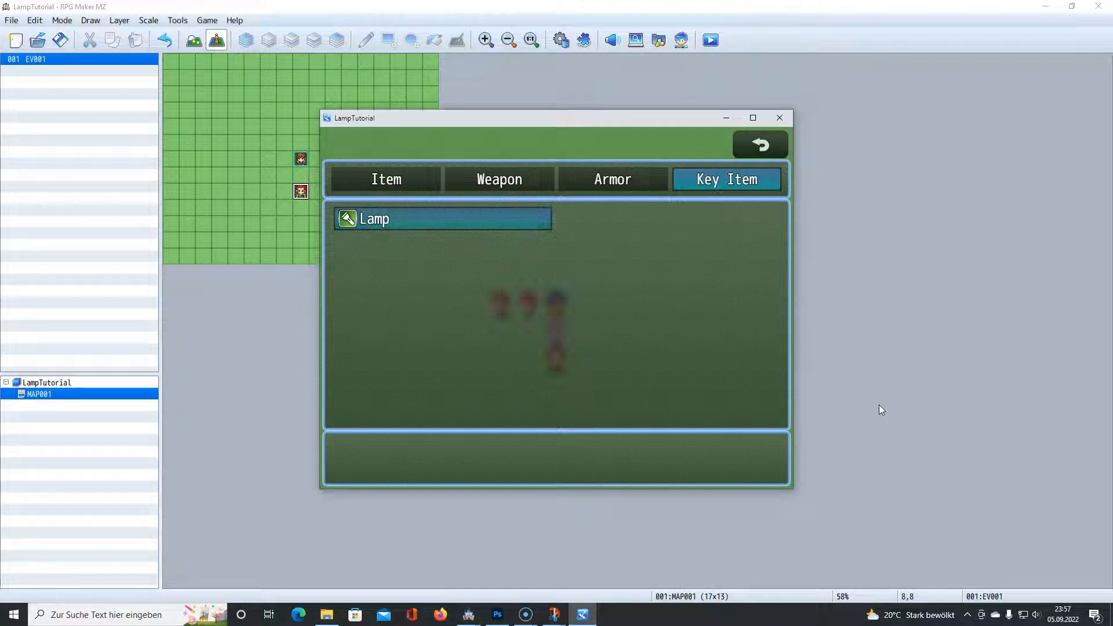
key(Return)
key(Return)
- Use the Lamp a second time from the key items, dismiss its message and end the playtest
key(Escape)
key(Return)
key(Right)
key(Right)
key(Right)
key(Return)
key(Return)
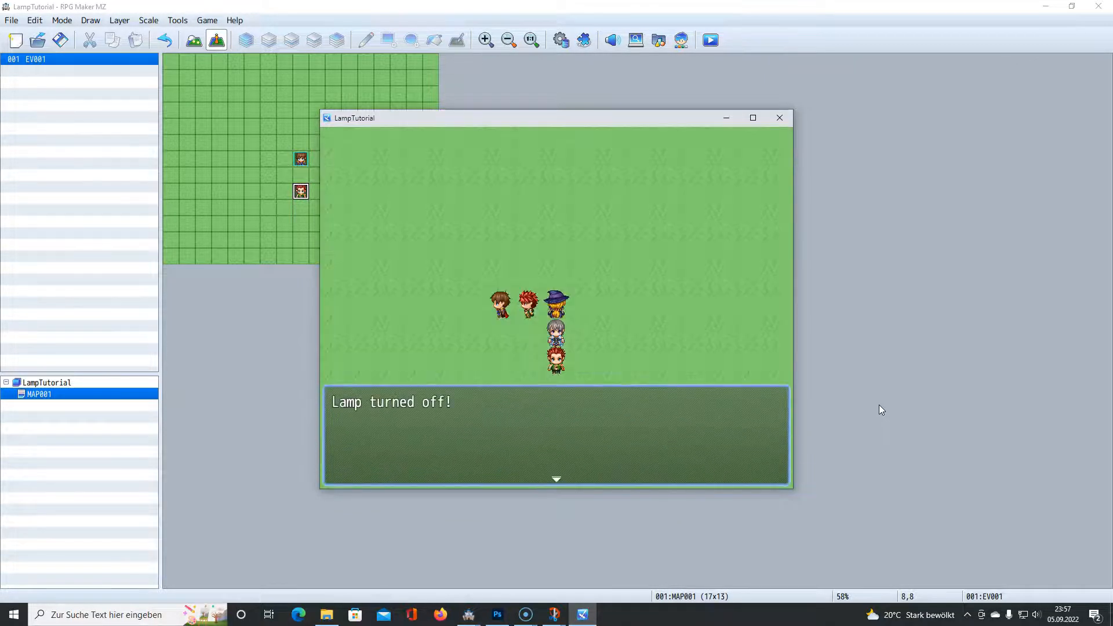
key(Return)
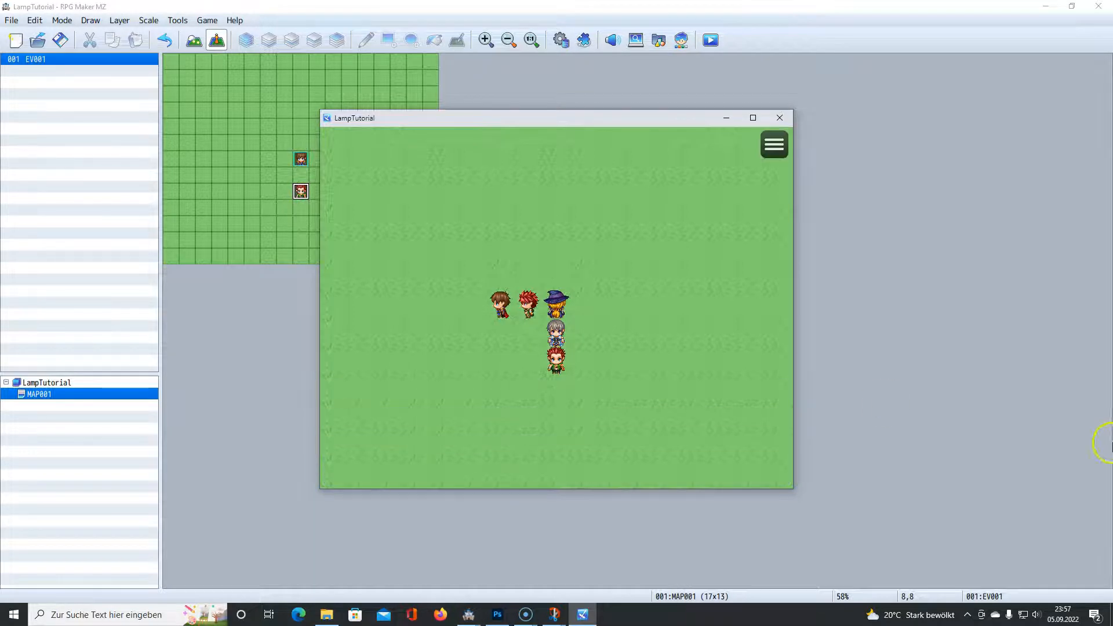
click(781, 119)
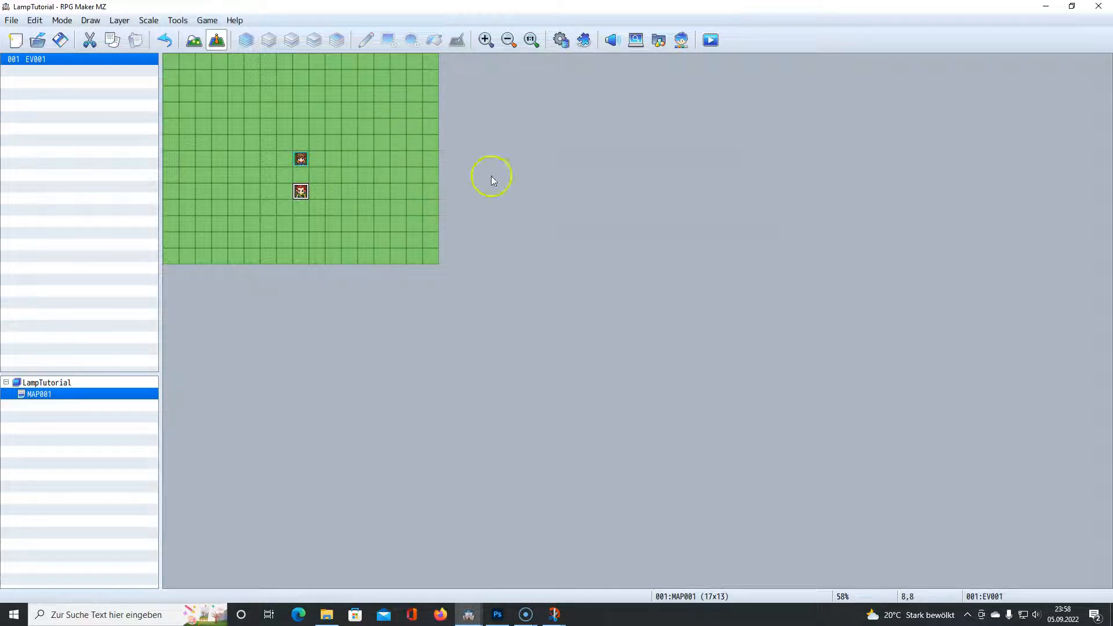
- Open the database's common events, review LampSwitch, and name common event 0002 LampController
click(553, 53)
click(360, 156)
click(378, 144)
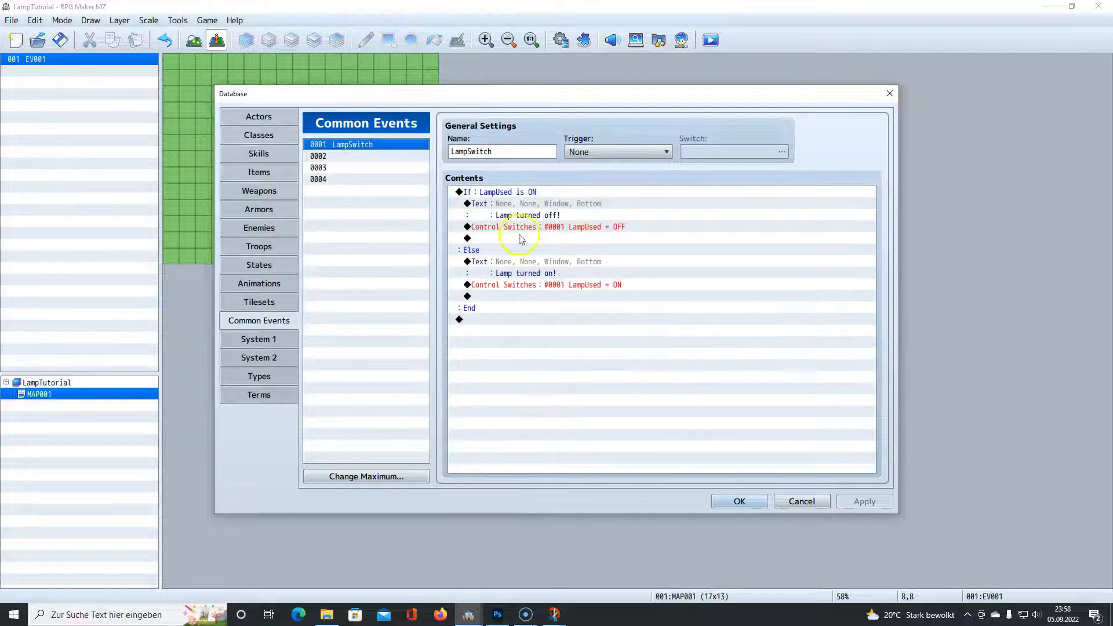
click(507, 192)
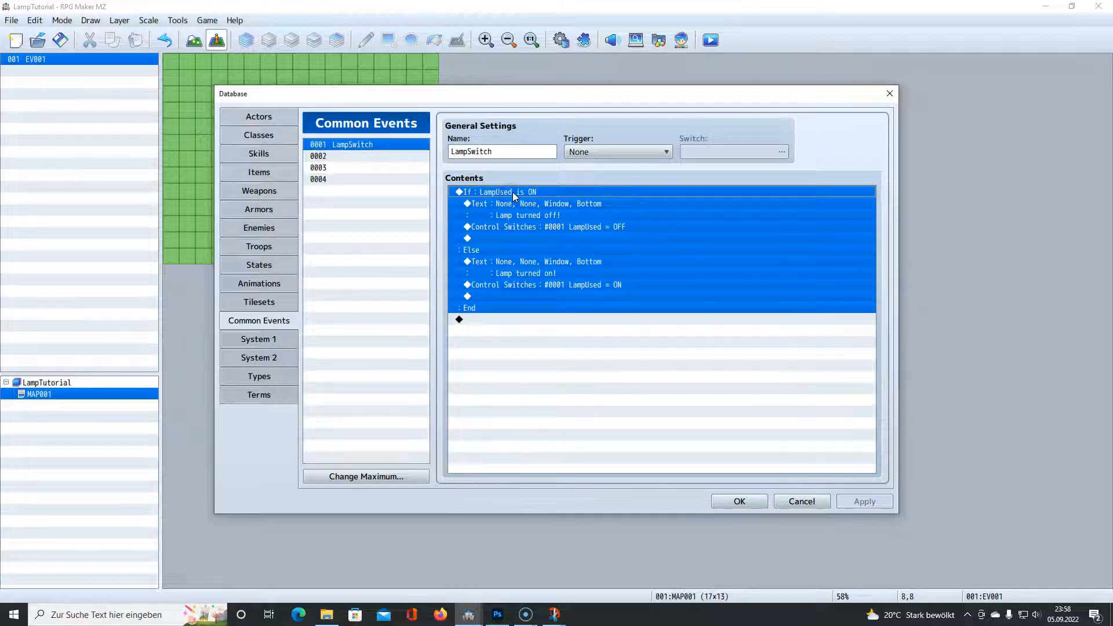
click(484, 250)
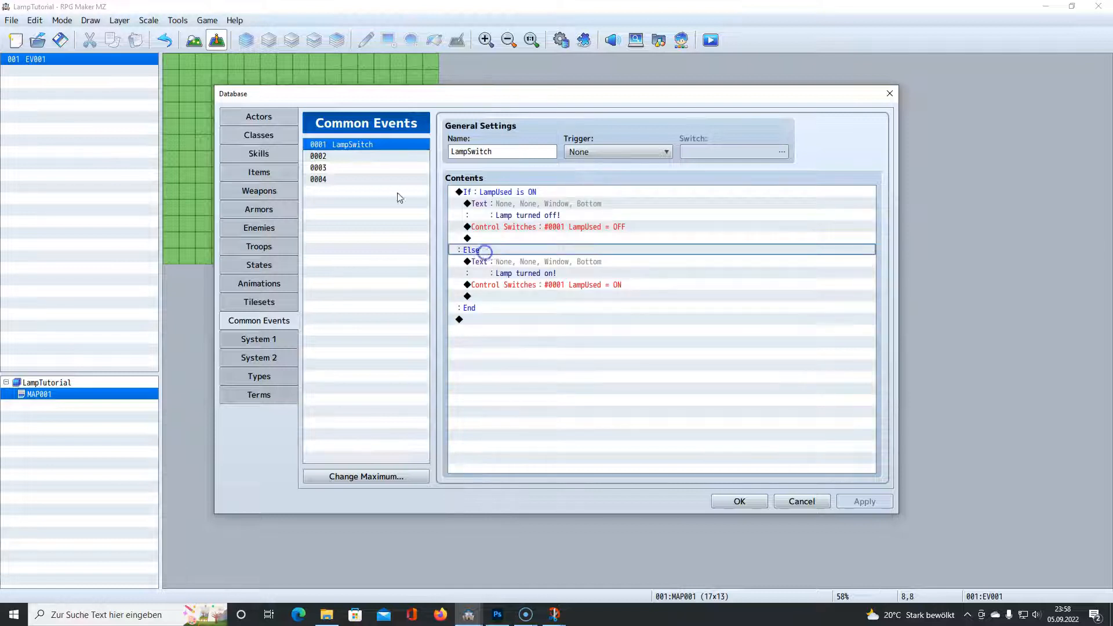
click(358, 157)
click(493, 151)
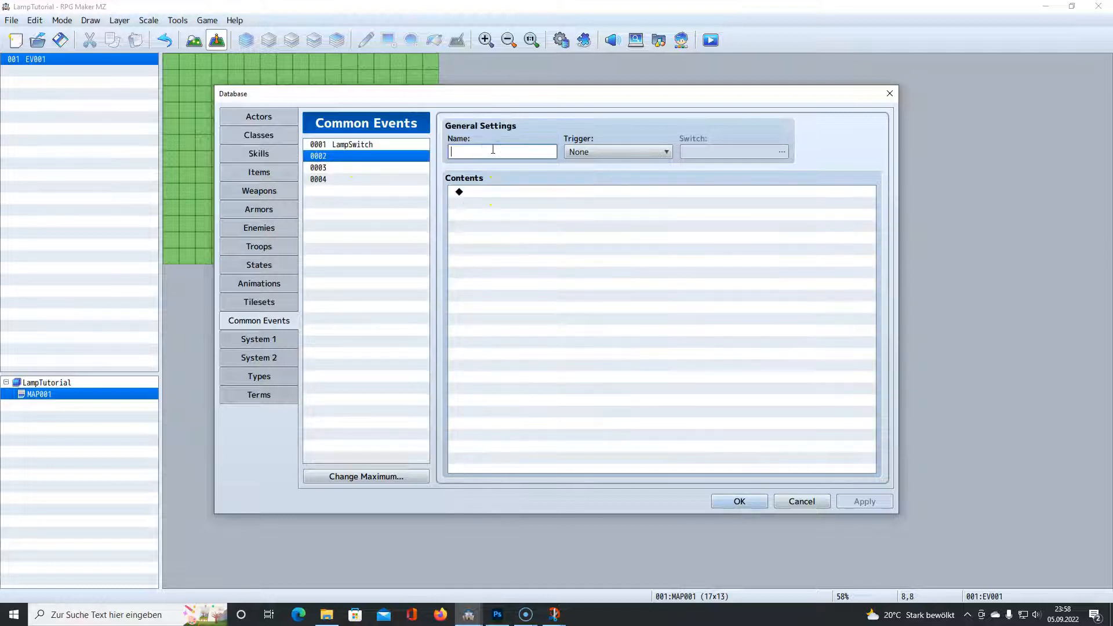
text(LampController)
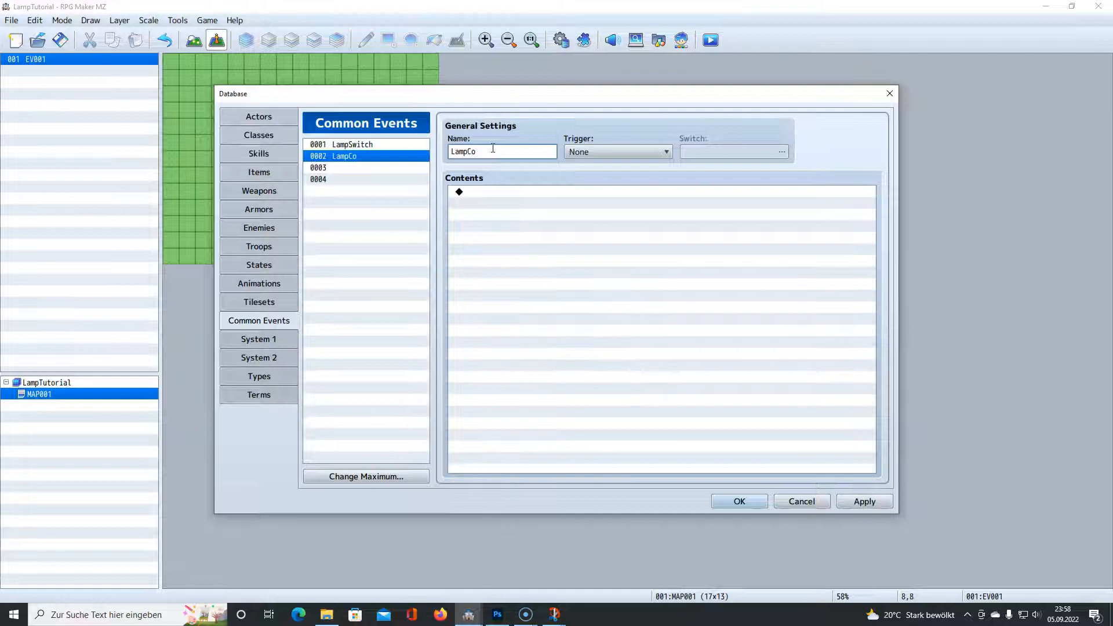
click(510, 233)
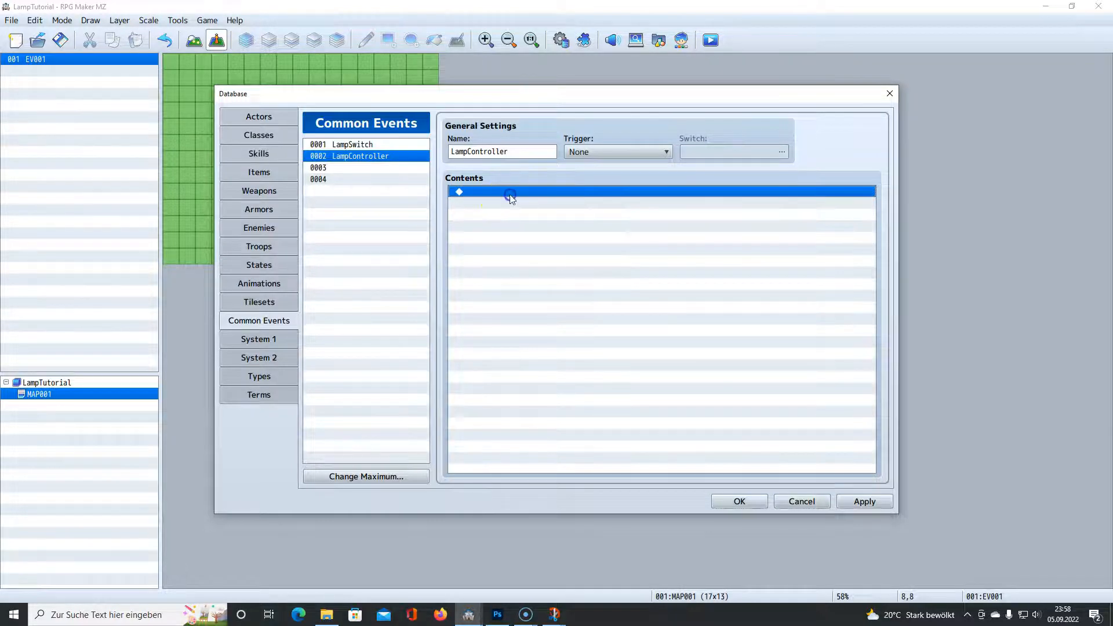
double_click(509, 193)
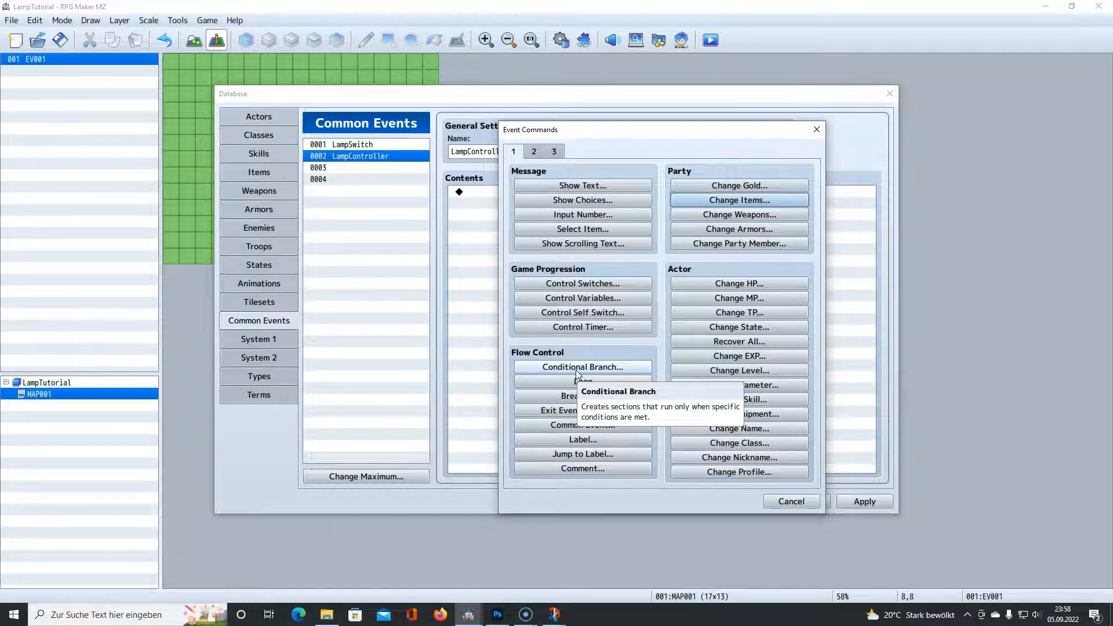
click(777, 501)
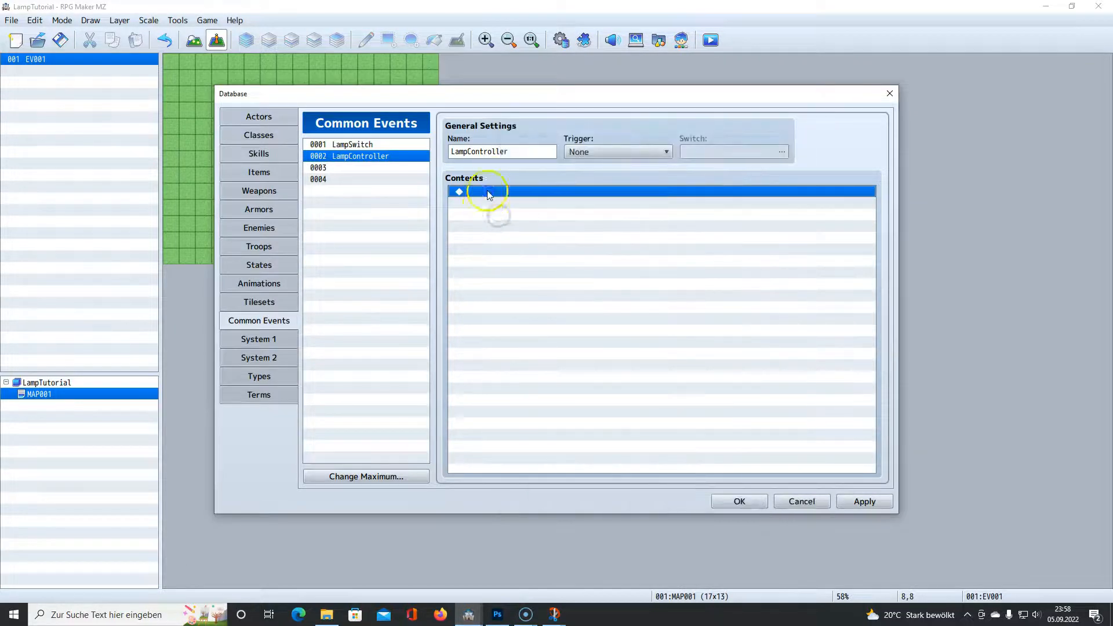
- Add a Conditional Branch to LampController for switch 0001 LampUsed is ON with an Else branch, and accept the database changes
double_click(496, 194)
click(565, 366)
click(568, 242)
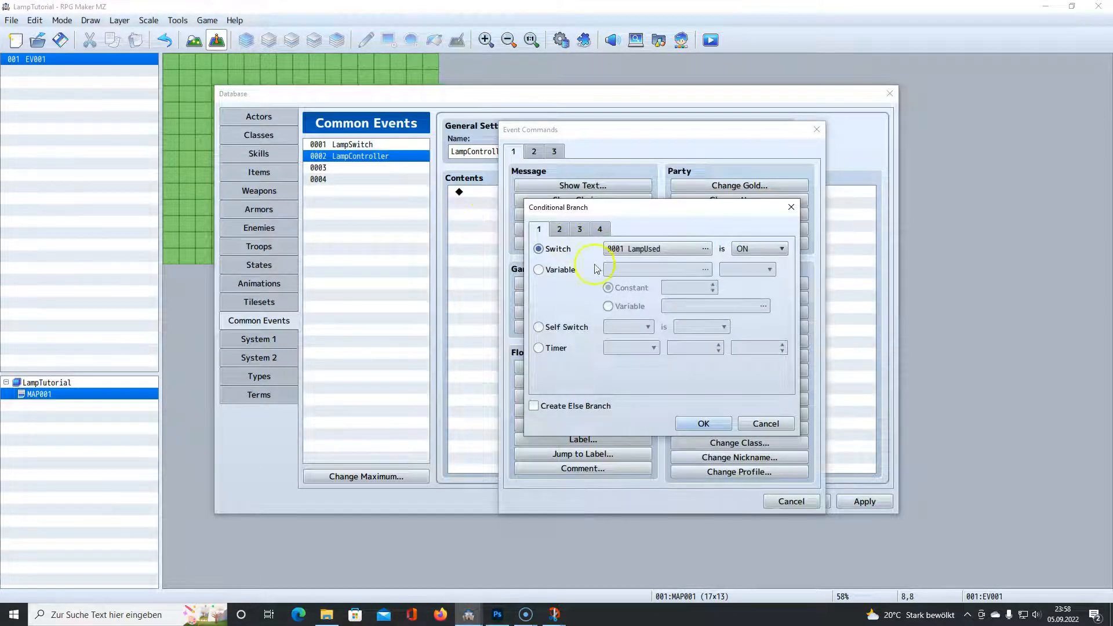
click(564, 406)
click(706, 425)
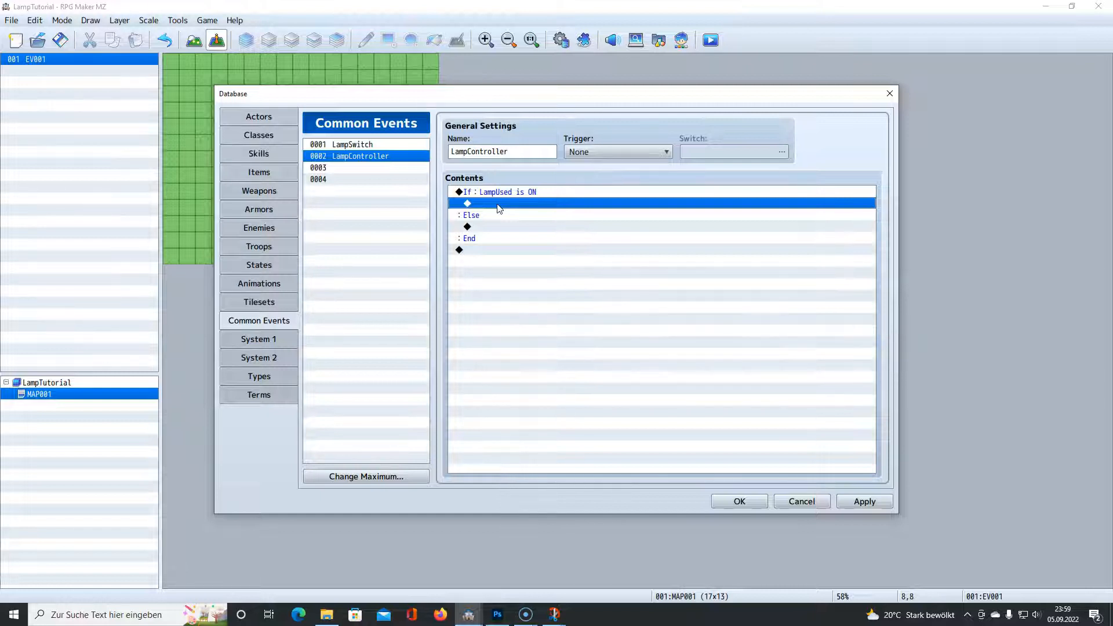
click(736, 502)
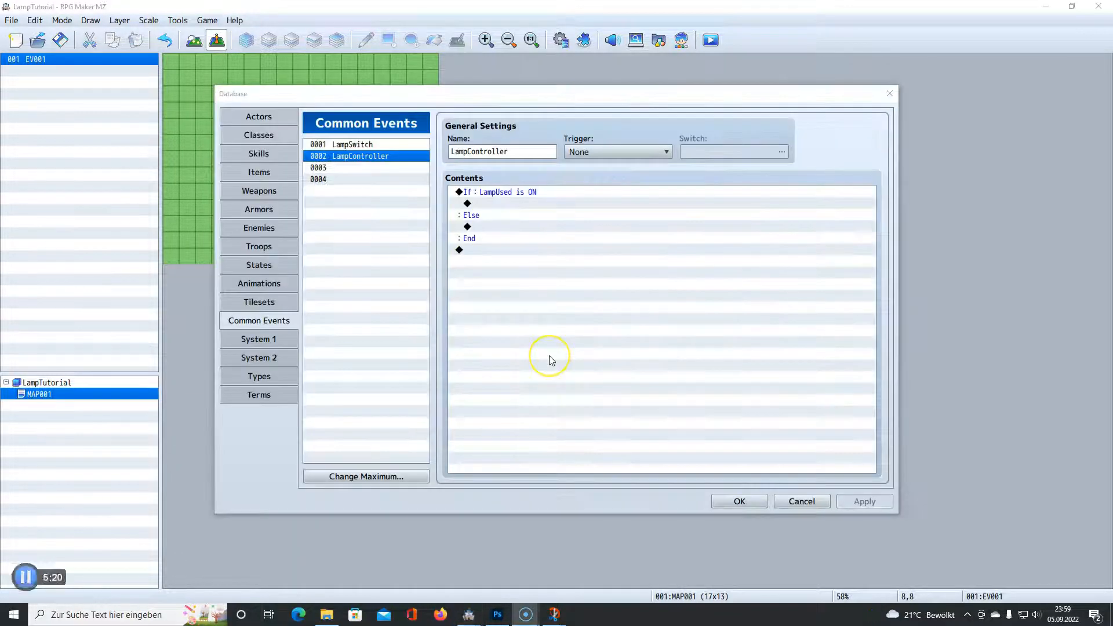
- Start a Control Variables command inside the LampUsed is ON branch and name variable 0001 PlayerX
click(513, 204)
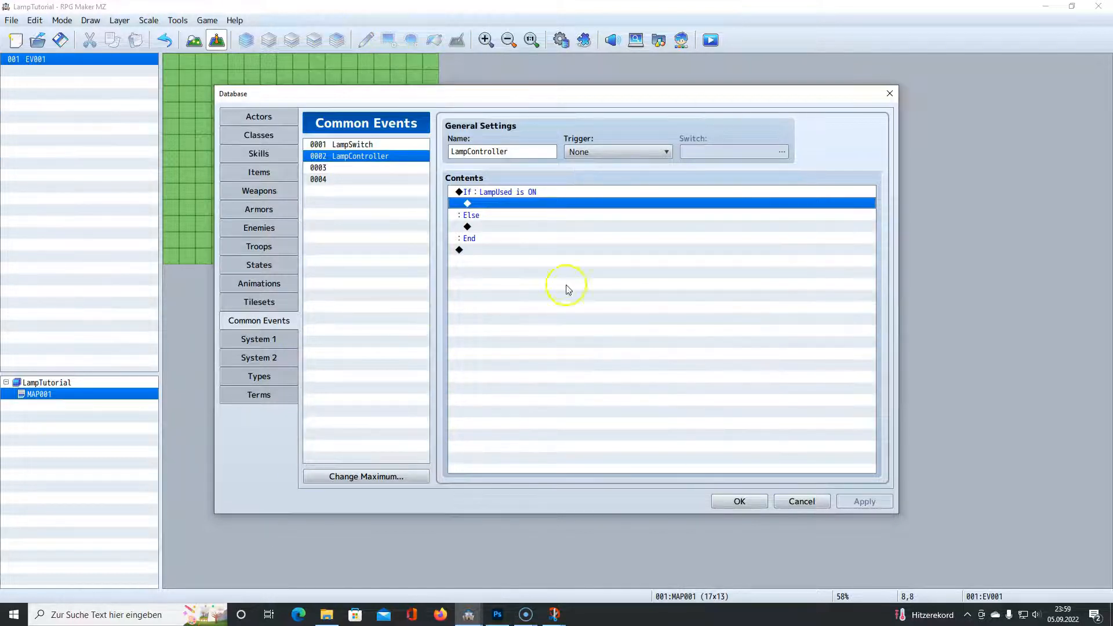
double_click(492, 204)
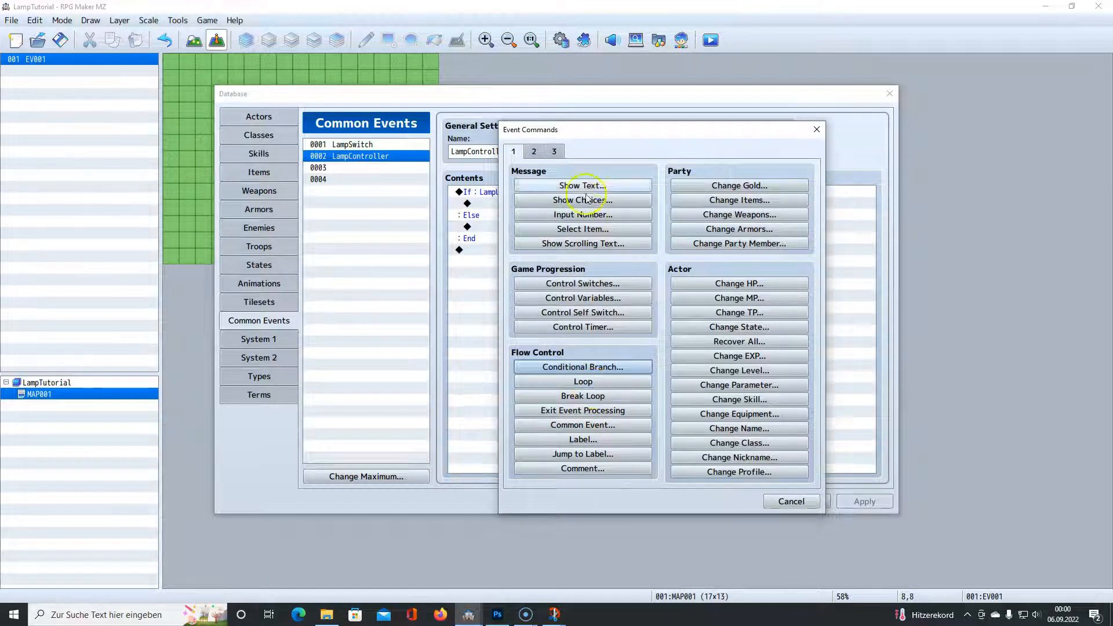
click(534, 151)
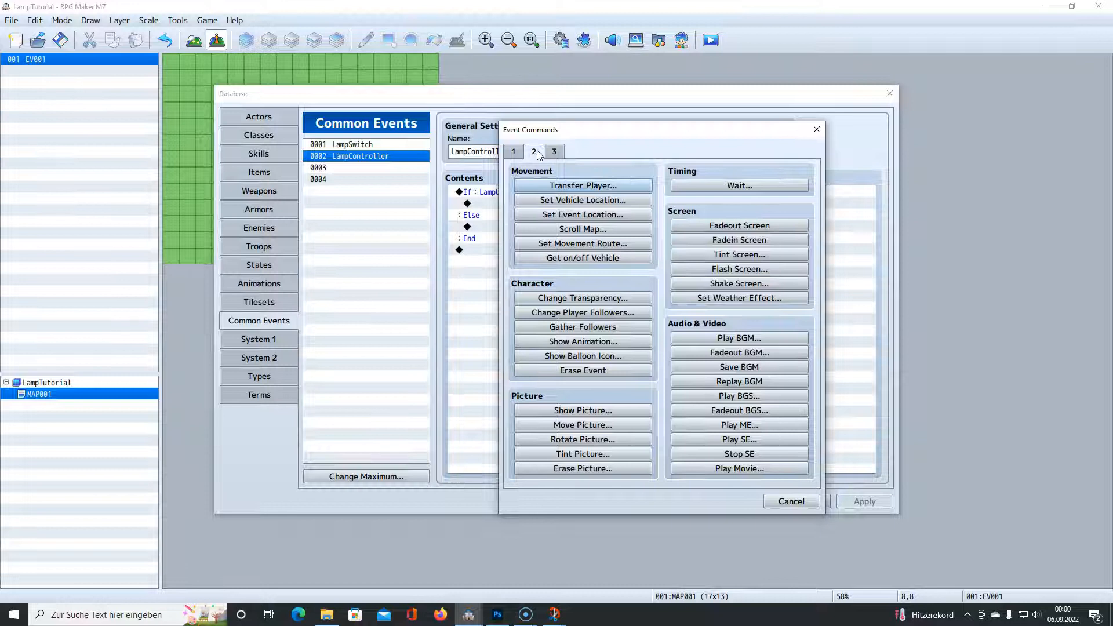
click(514, 152)
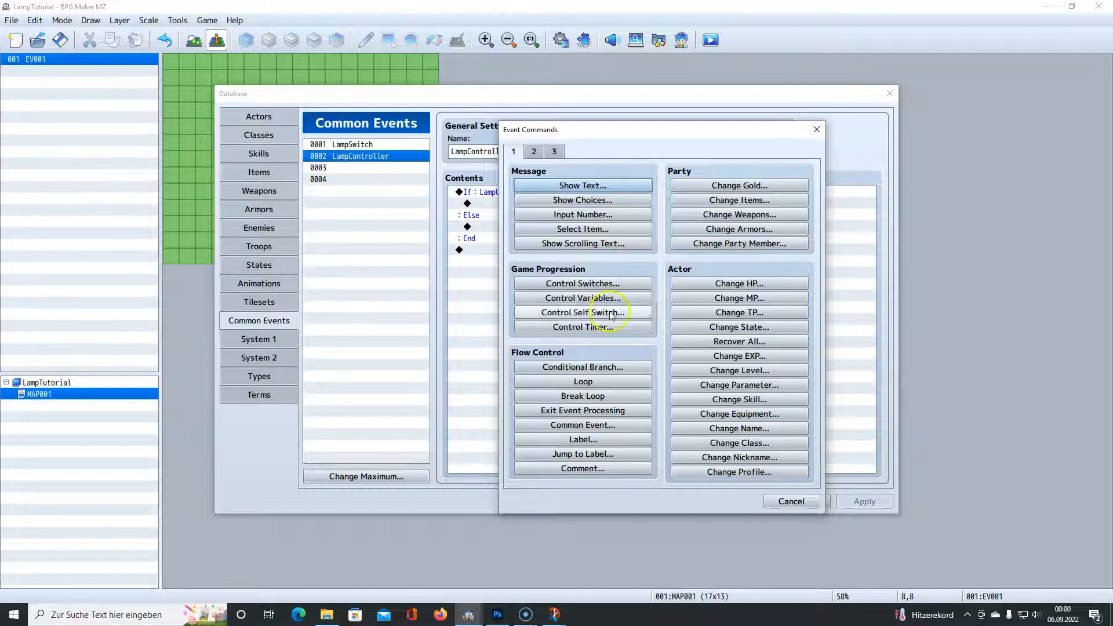
click(541, 151)
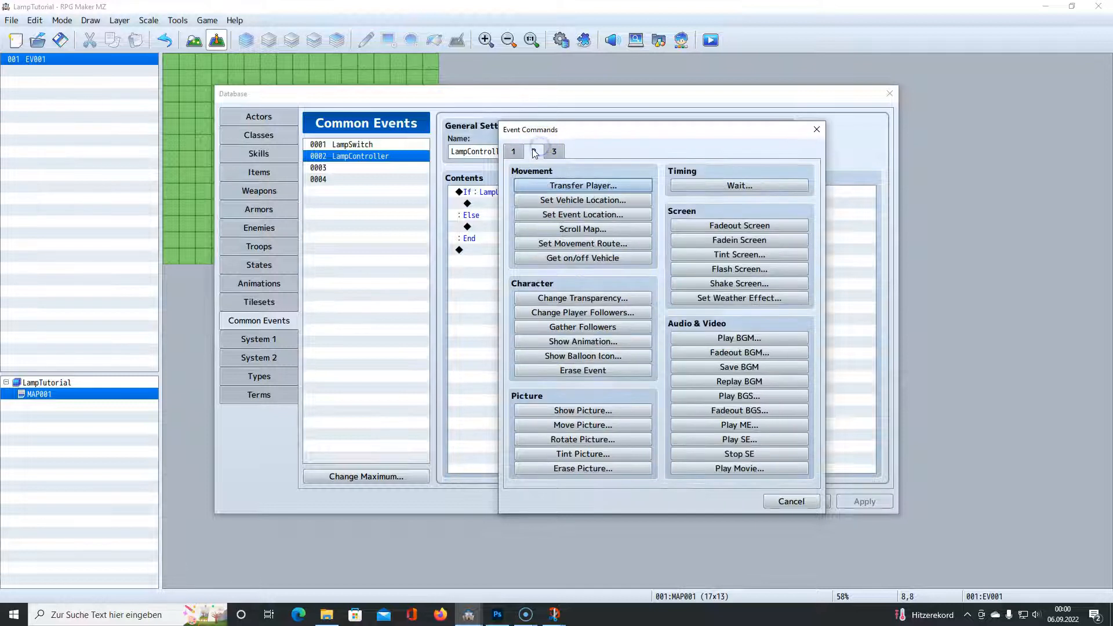
click(514, 153)
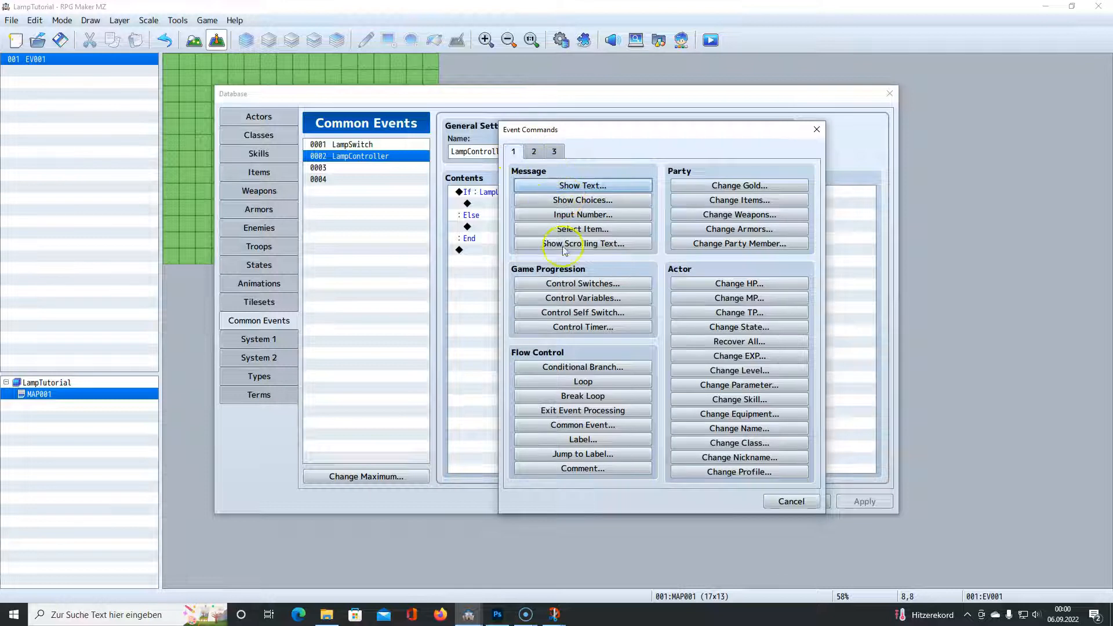
click(567, 300)
click(636, 239)
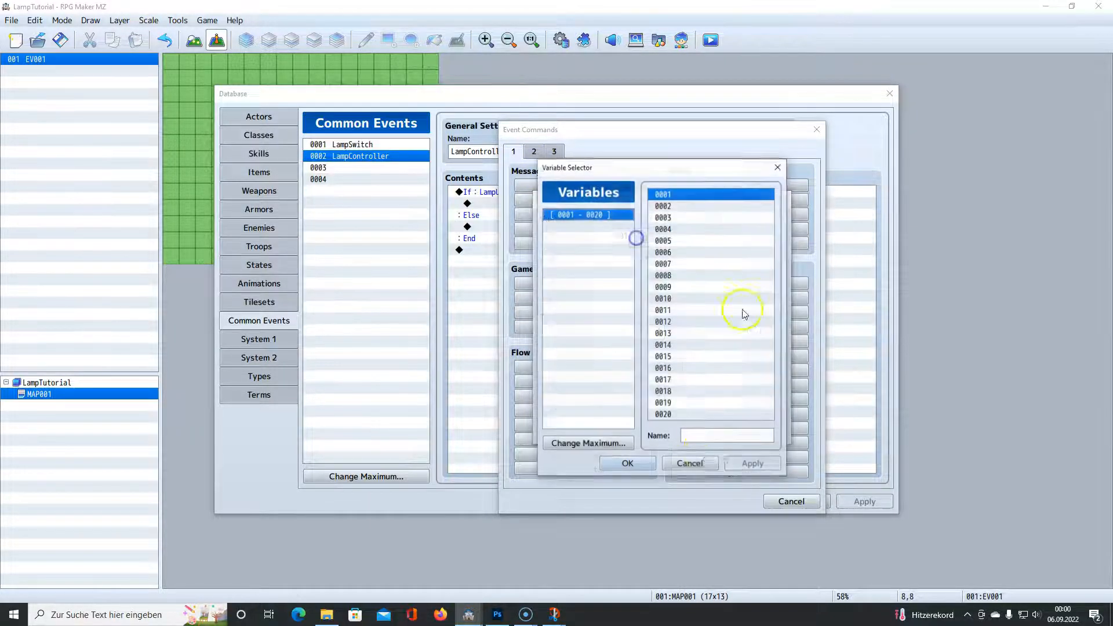
click(708, 434)
text(PlayerX)
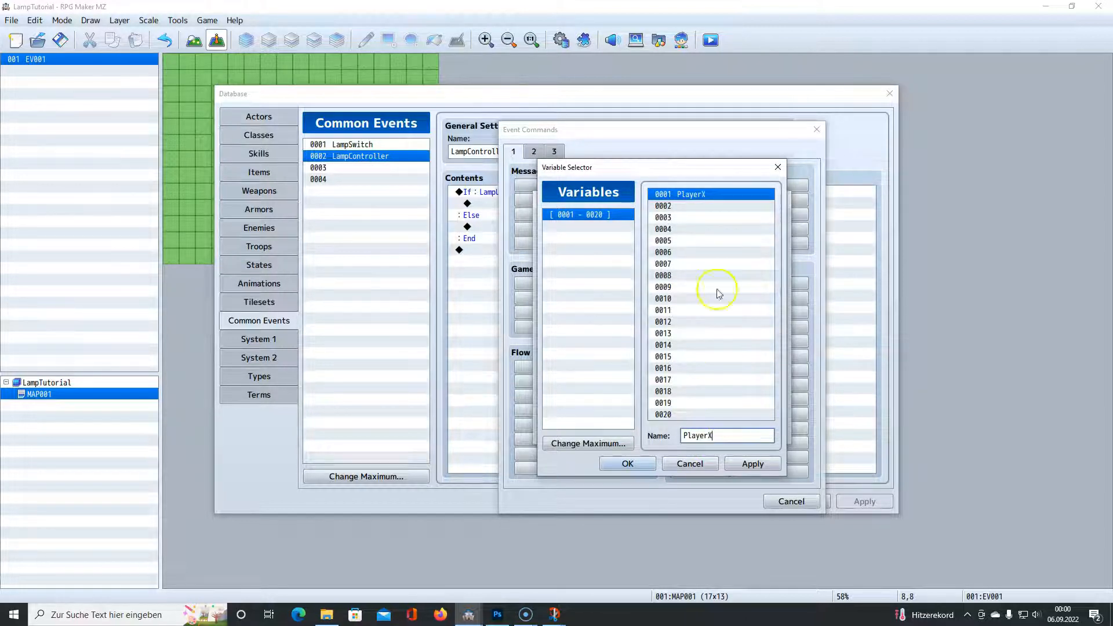
- Name variable 0002 PlayerY and choose 0001 PlayerX as the command's target variable
click(713, 206)
click(722, 436)
text(P)
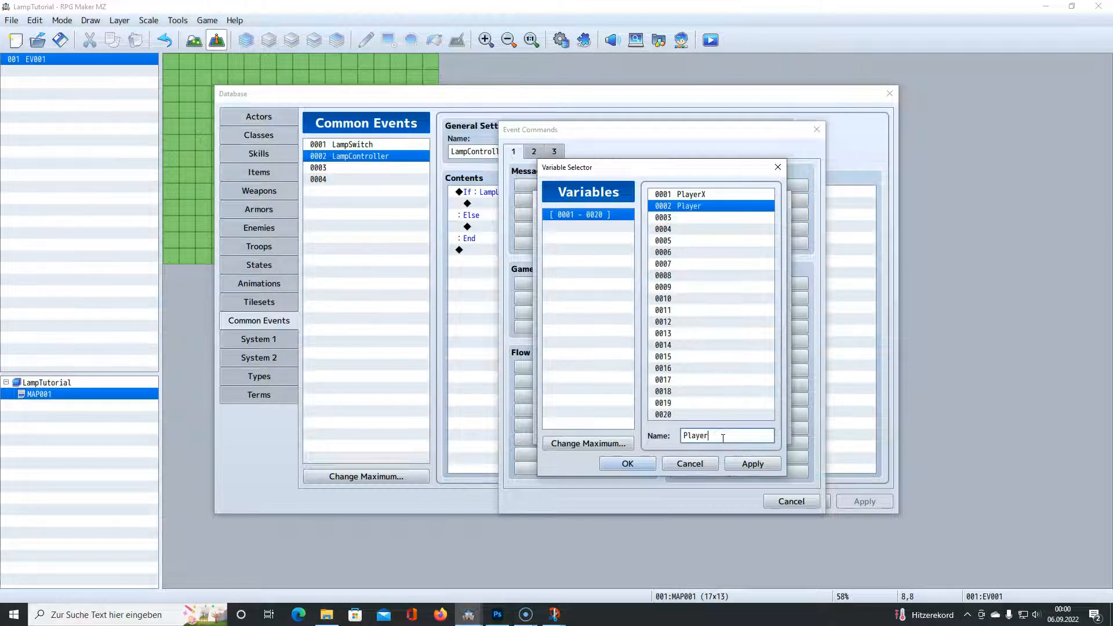
double_click(689, 194)
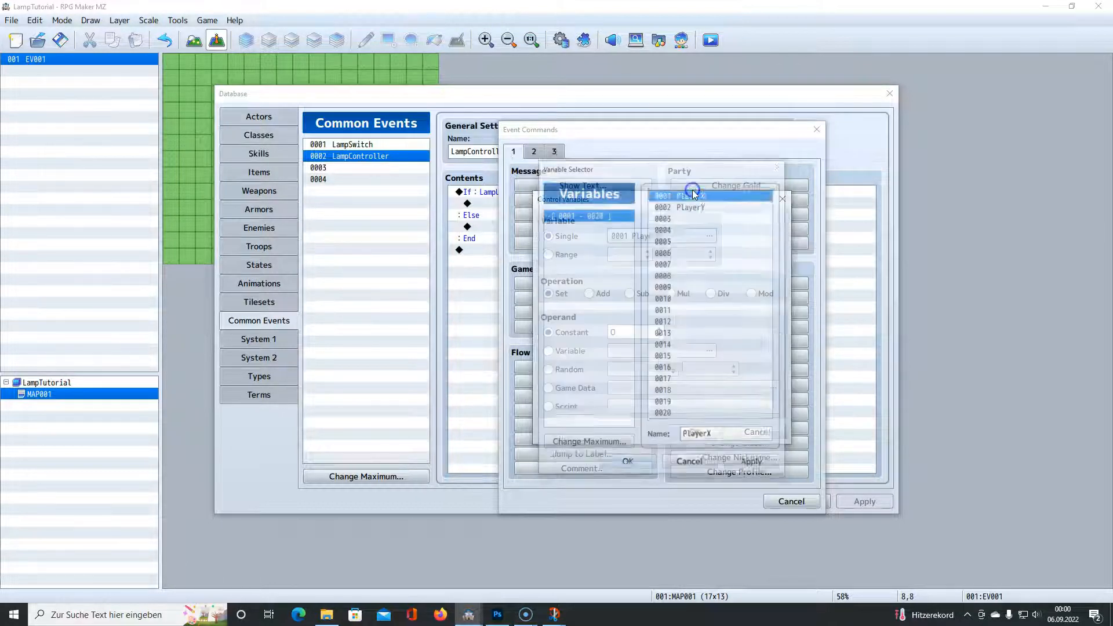
- Set the PlayerX operand to the game data Screen X of the Player character
click(585, 389)
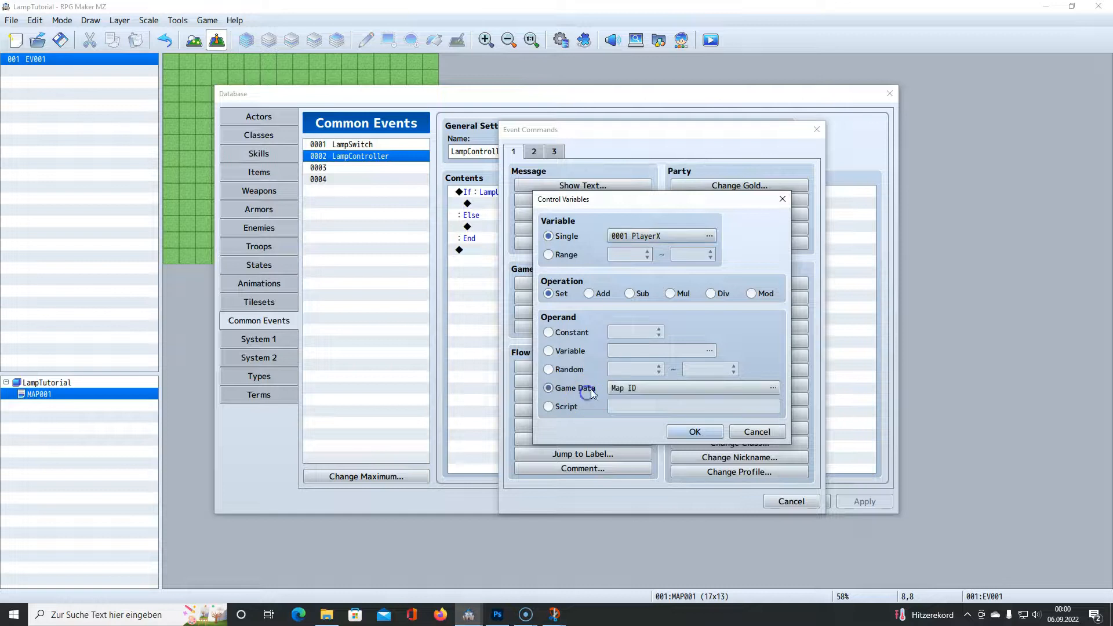
click(641, 387)
click(559, 340)
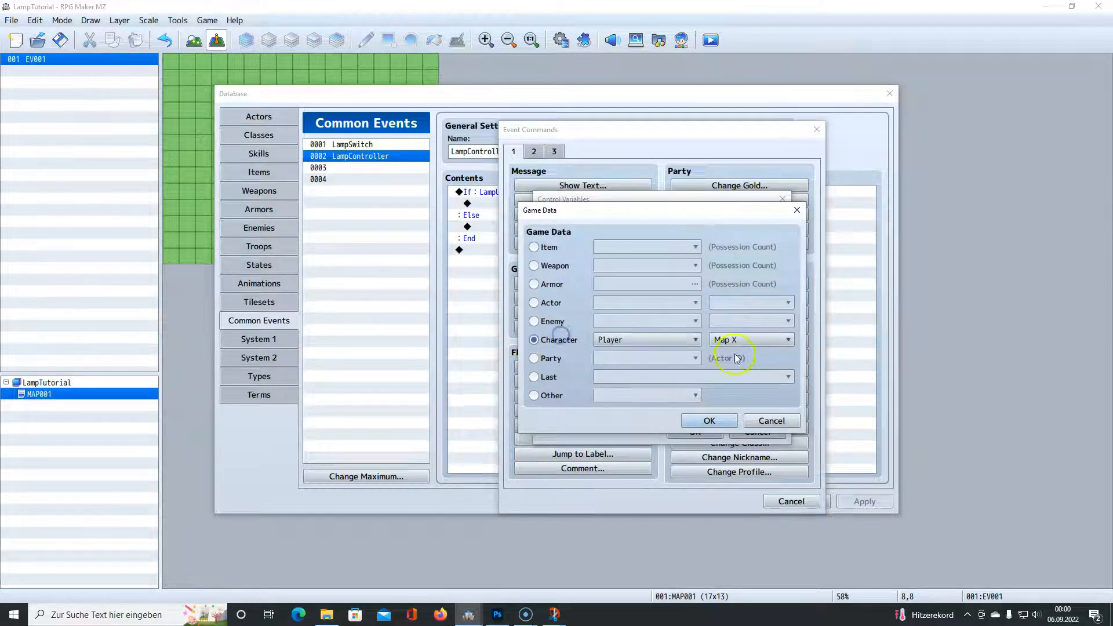
click(734, 342)
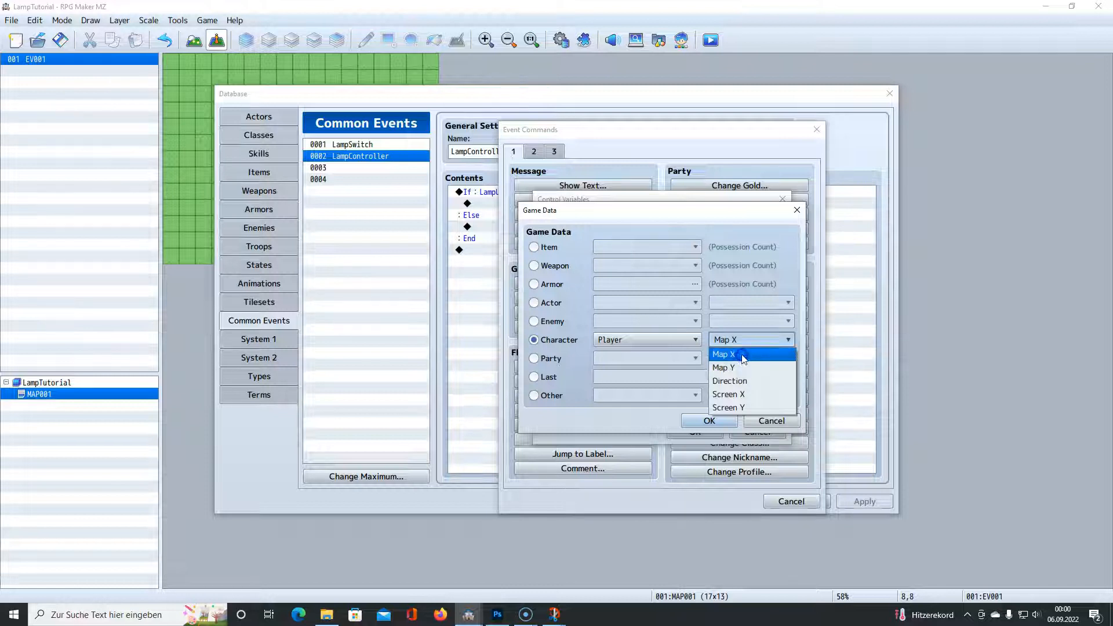
click(731, 399)
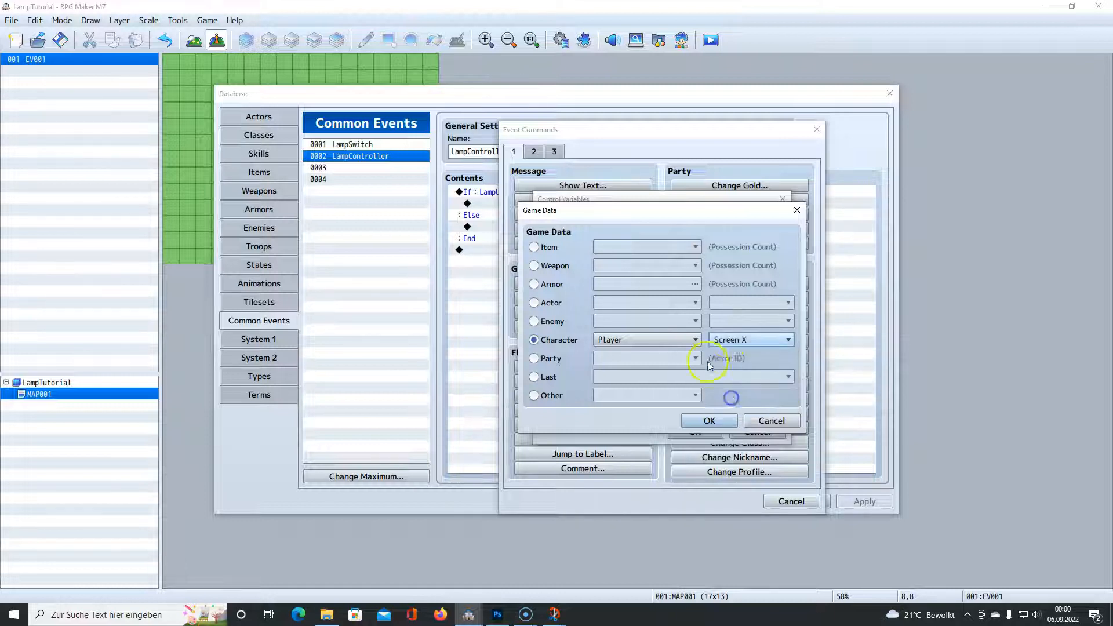
click(704, 421)
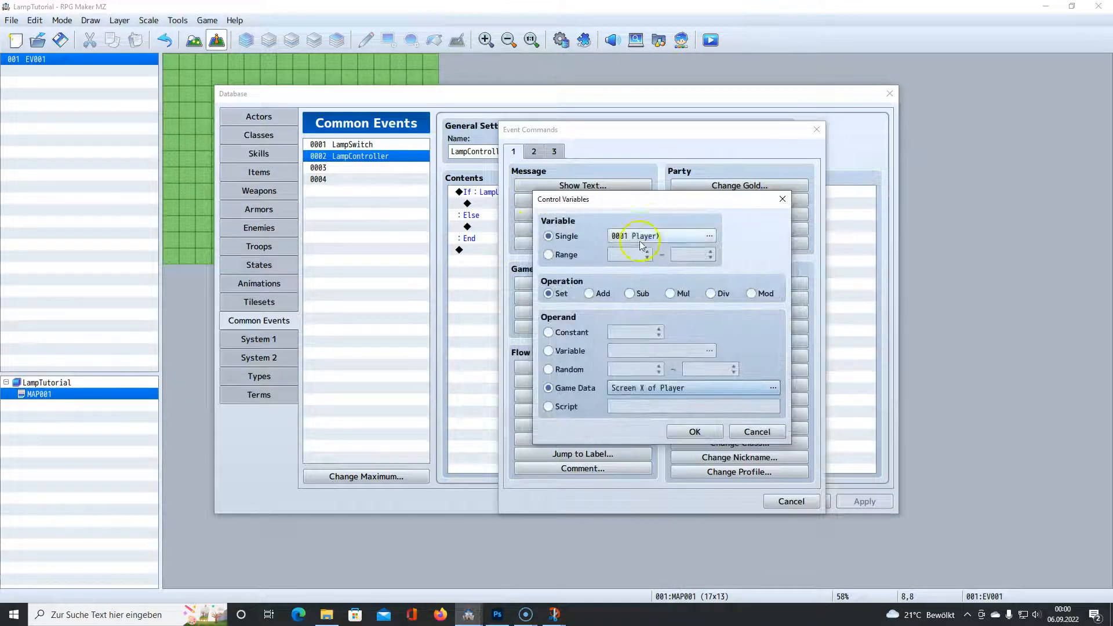
- Accept the PlayerX Control Variables command and duplicate it directly below within the LampUsed is ON branch
click(706, 432)
drag(674, 429, 649, 387)
click(698, 433)
click(553, 205)
key(ctrl+c)
click(533, 216)
key(ctrl+v)
- Change the duplicated command to set variable 0002 PlayerY to the game data Screen Y of Player
right_click(532, 214)
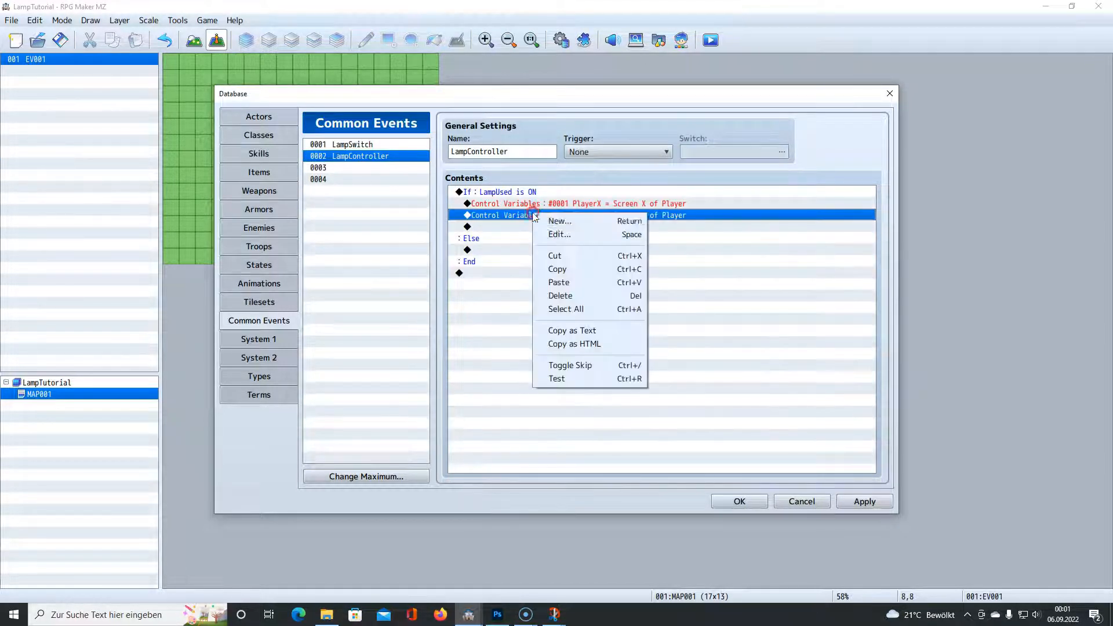
click(553, 238)
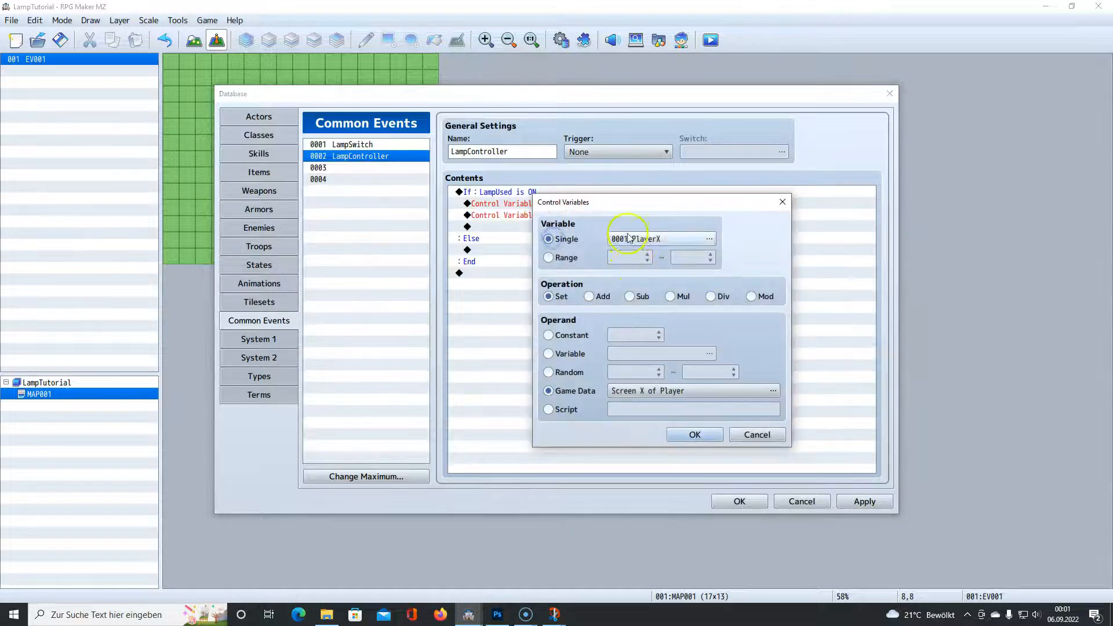
click(631, 239)
click(702, 209)
click(702, 209)
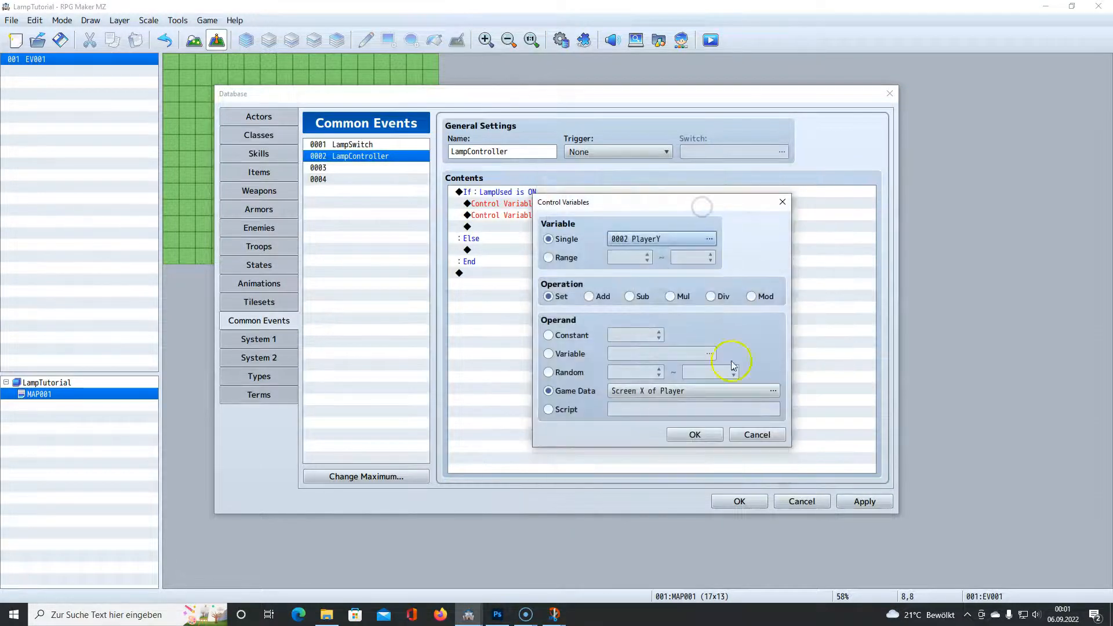
click(654, 395)
click(737, 342)
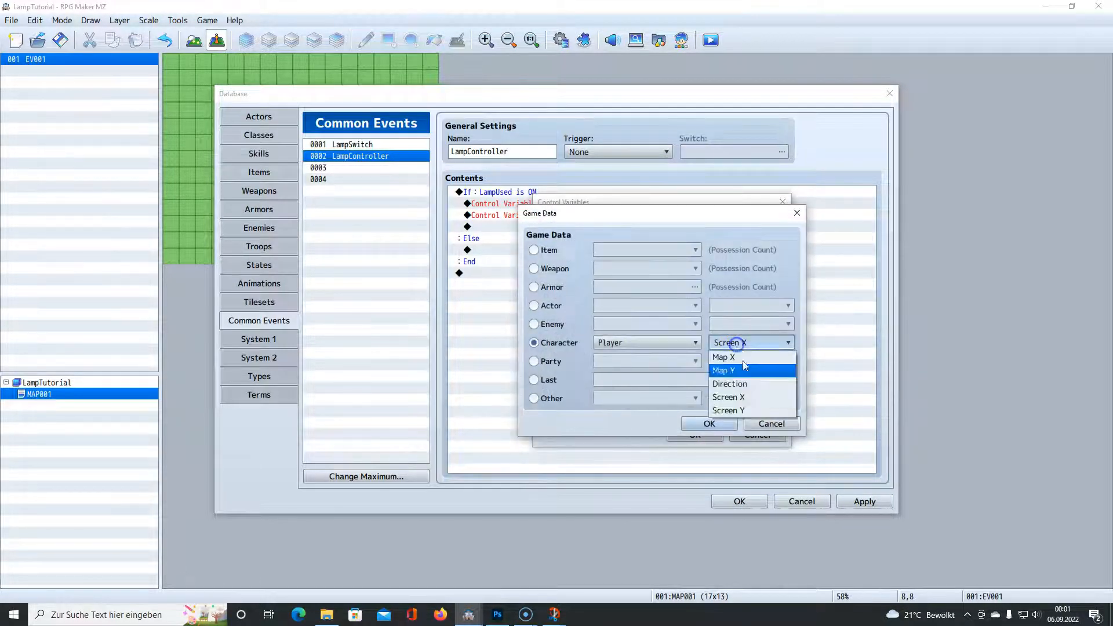
click(729, 411)
click(709, 424)
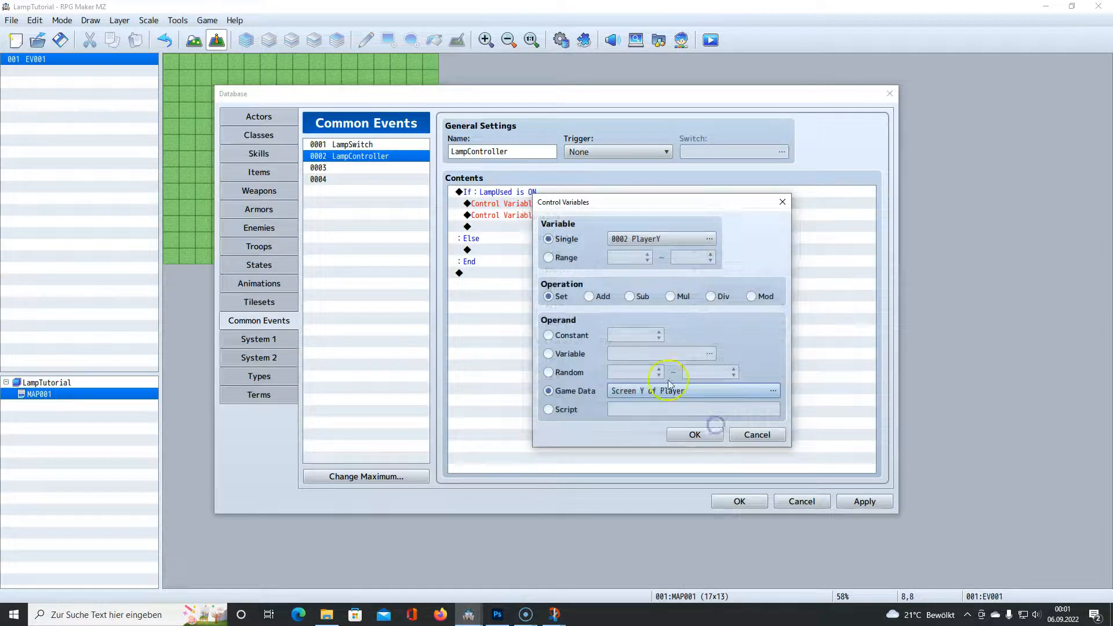
click(694, 434)
click(546, 228)
click(560, 201)
click(567, 213)
click(572, 201)
click(573, 213)
click(572, 202)
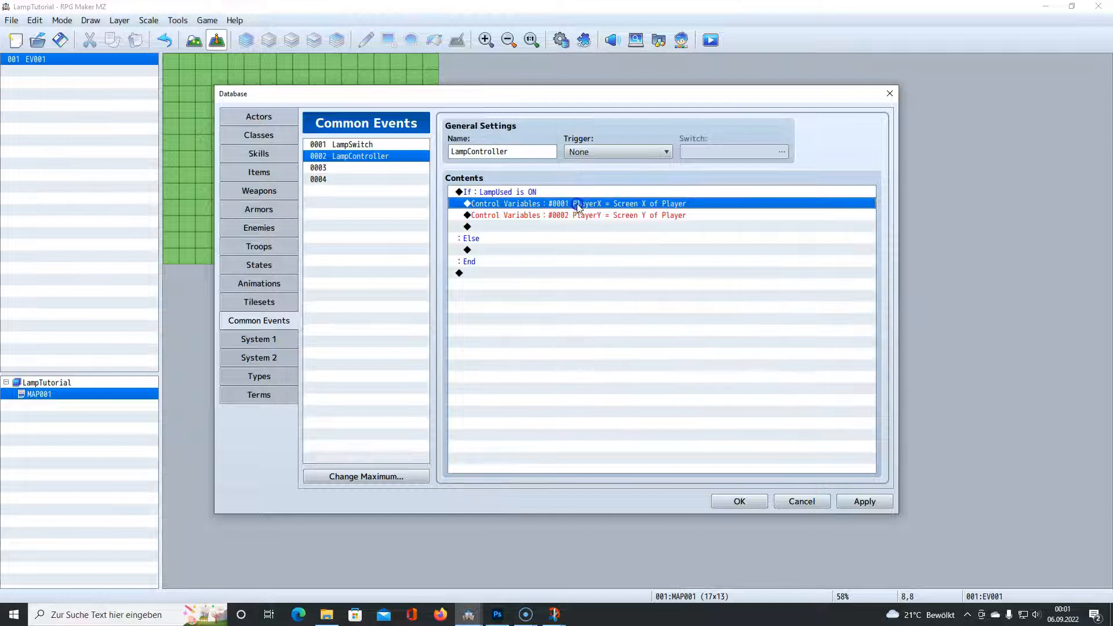
click(572, 214)
- Start a Show Picture command below the PlayerY line in the LampUsed is ON branch and choose the Lightsource image
click(547, 228)
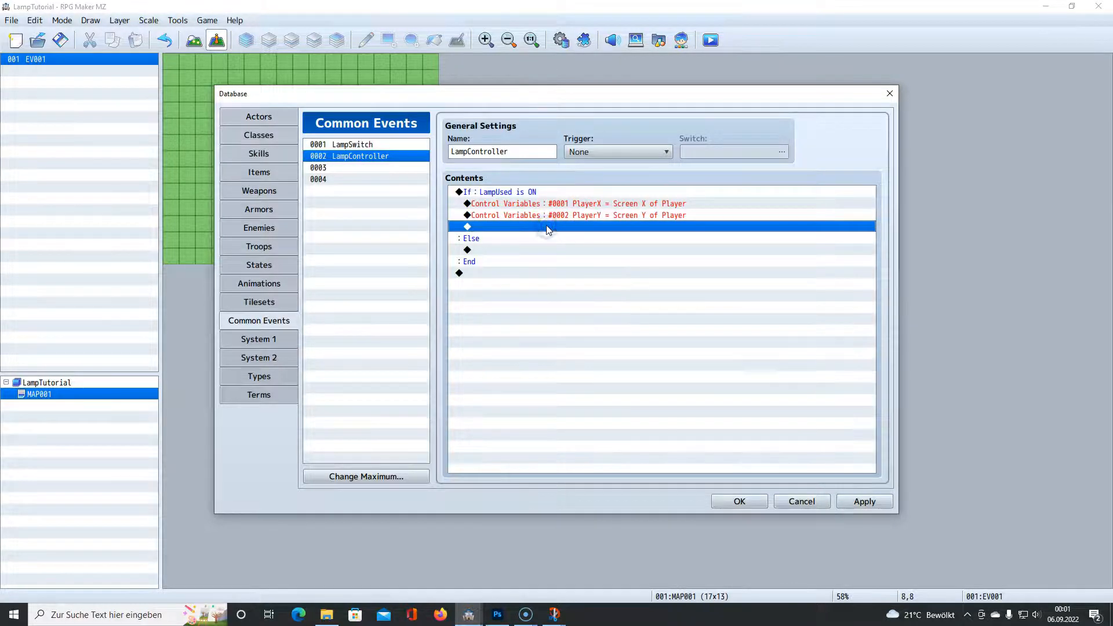
double_click(547, 227)
click(534, 151)
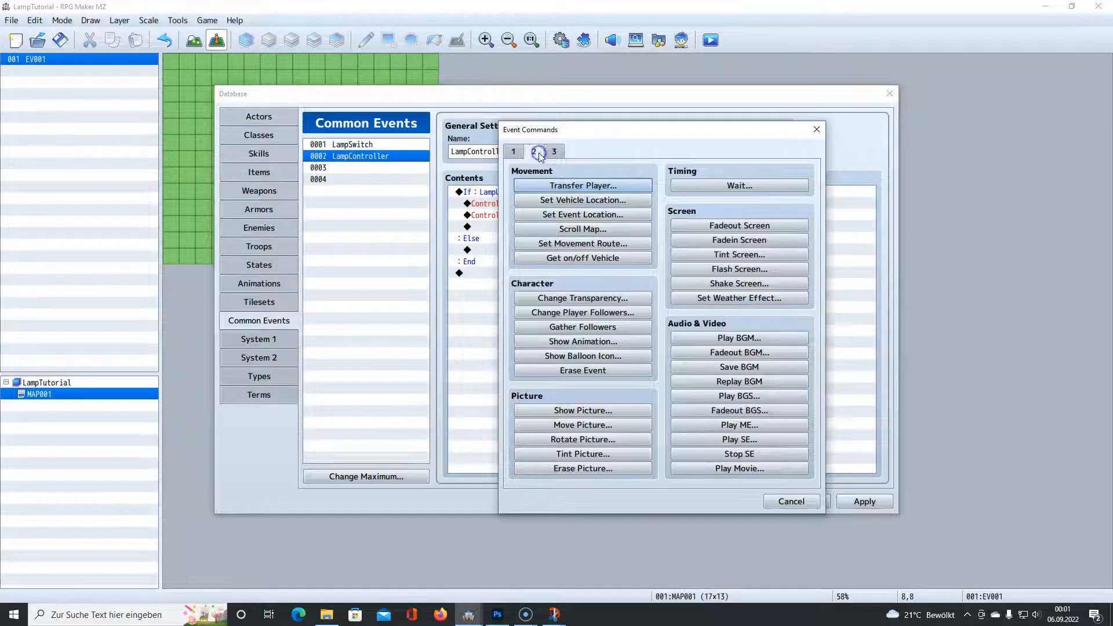
click(597, 410)
click(621, 242)
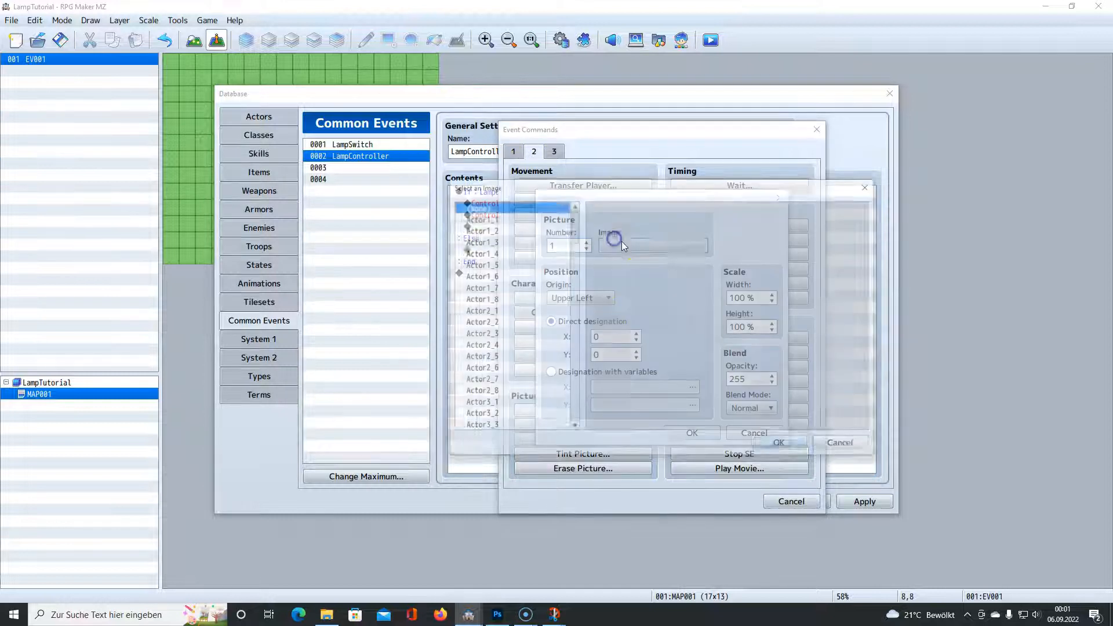
drag(572, 224, 578, 269)
click(514, 298)
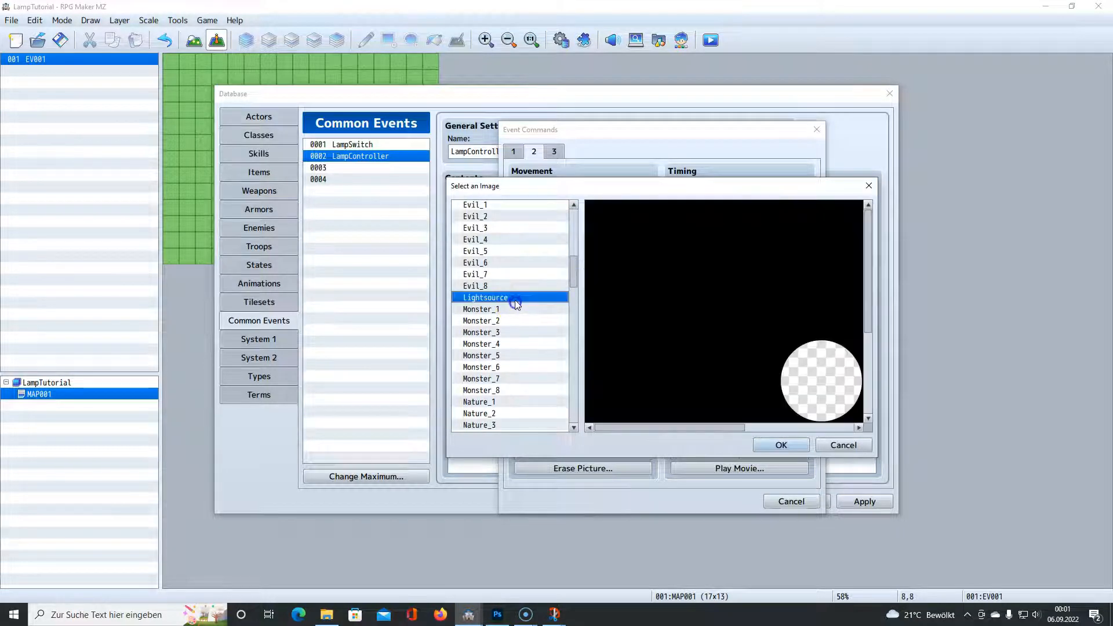
click(779, 445)
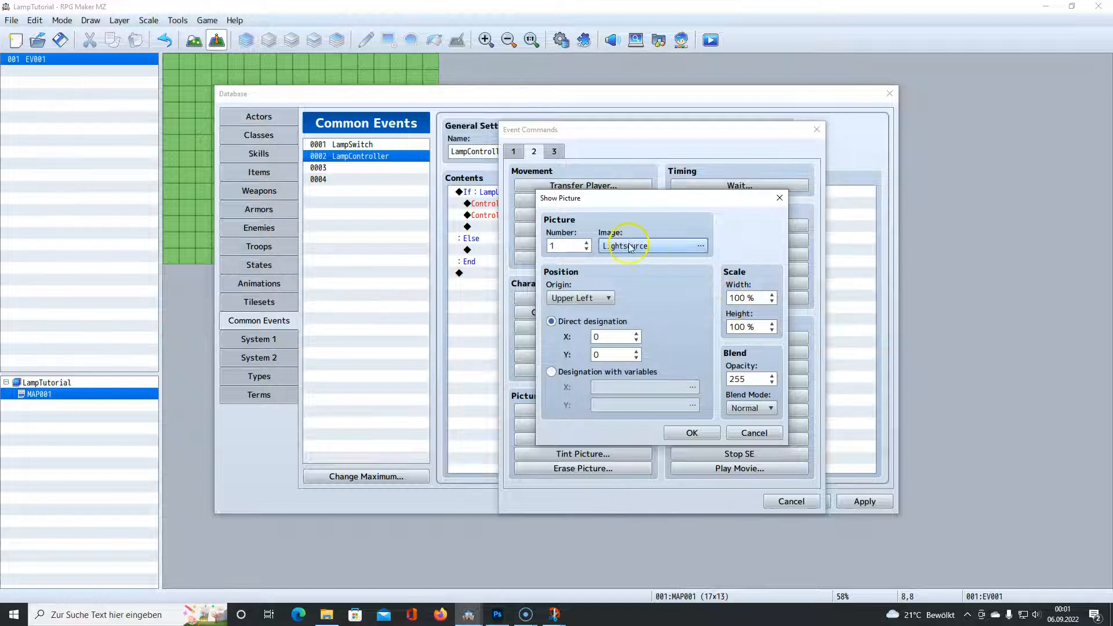
- Set the Lightsource picture's scale to 200 % width and 200 % height and its opacity to 253
click(744, 297)
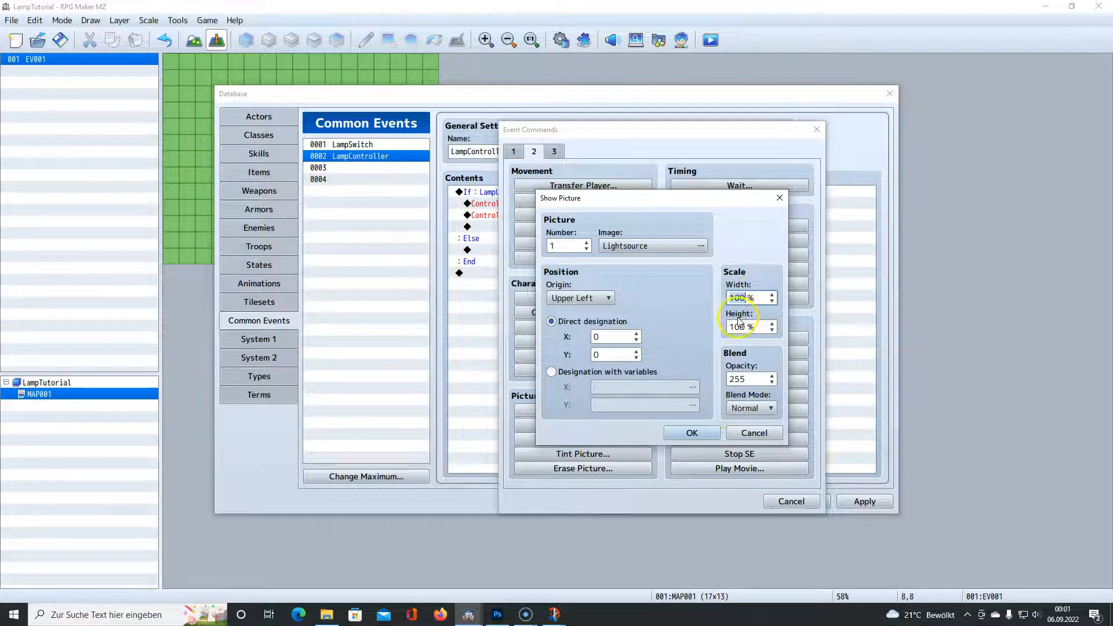
text(200)
double_click(742, 328)
text(200)
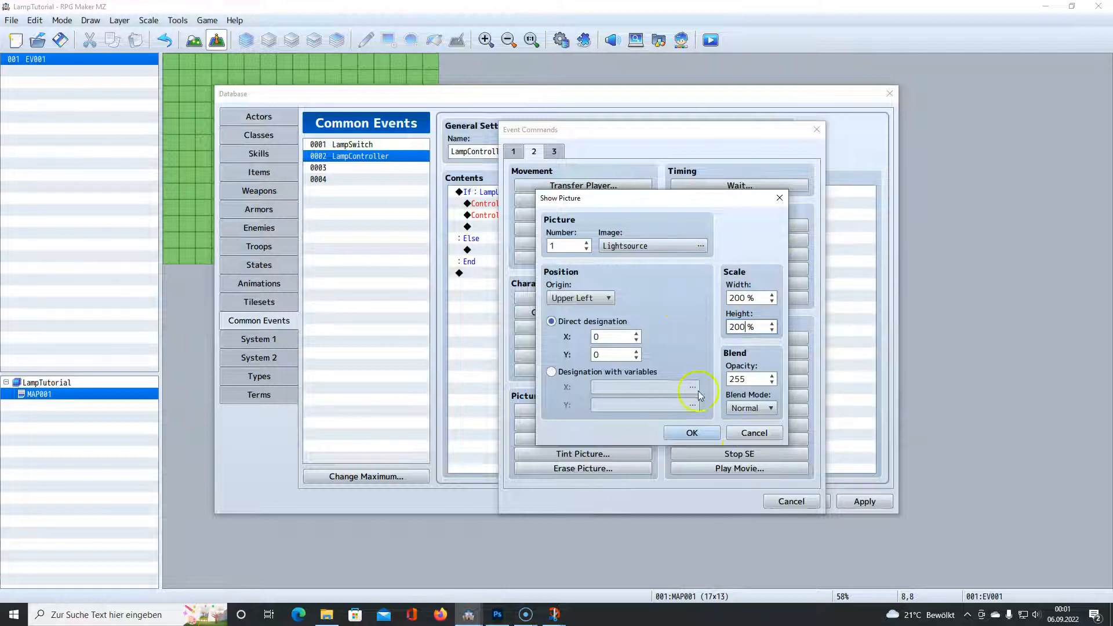
double_click(745, 380)
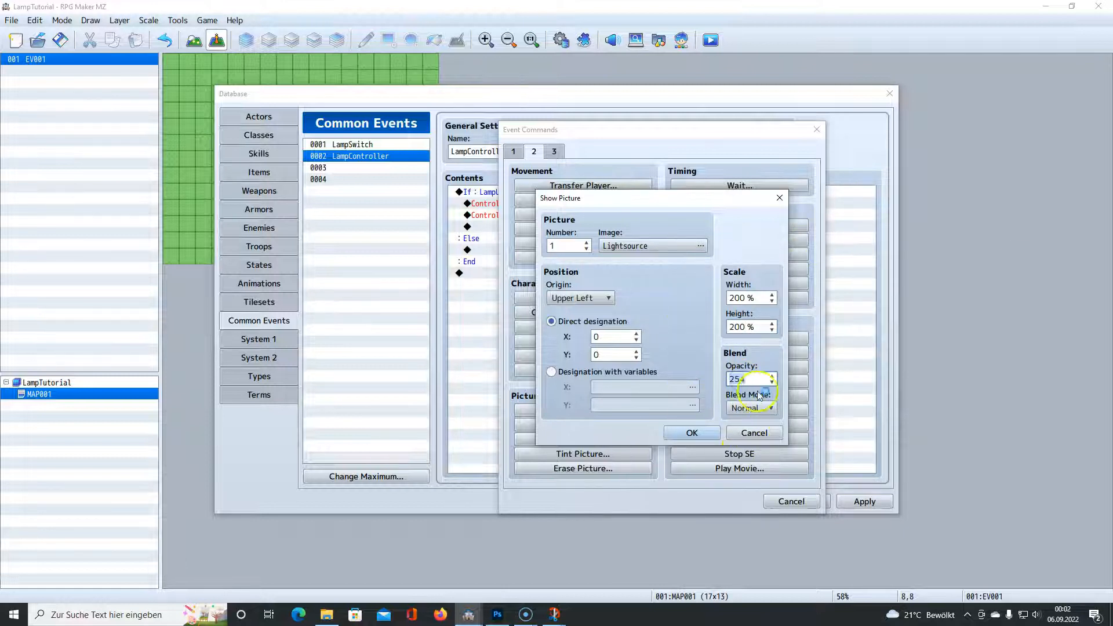
scroll(747, 380, down, 1)
click(745, 380)
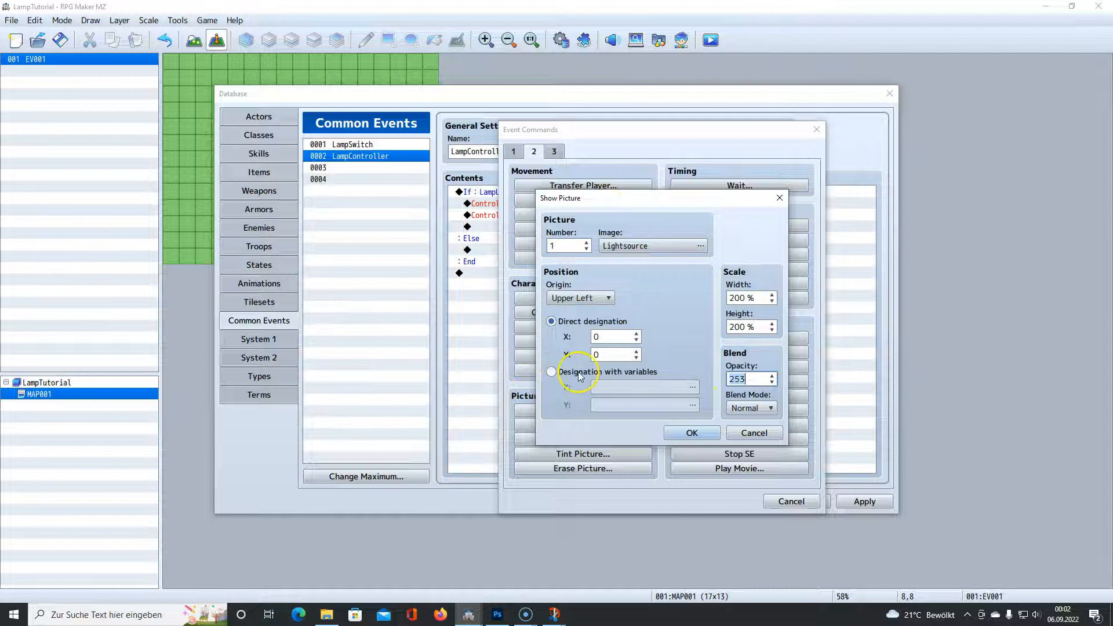
- Position the picture by Center origin with variables 0001 PlayerX for X and 0002 PlayerY for Y, and accept the command
click(551, 371)
click(571, 299)
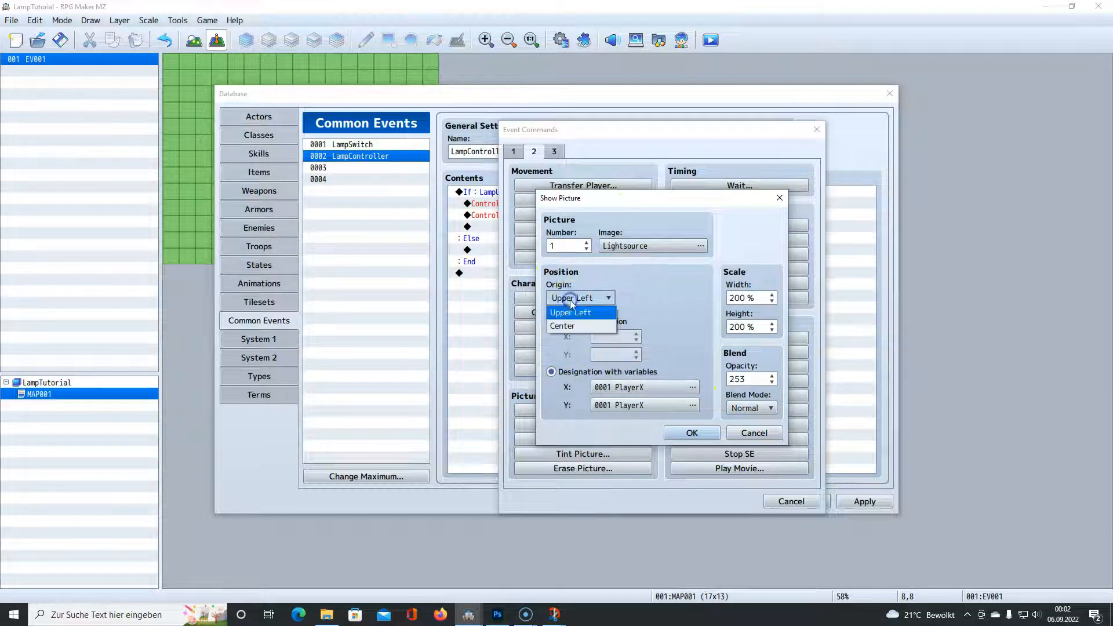
click(581, 327)
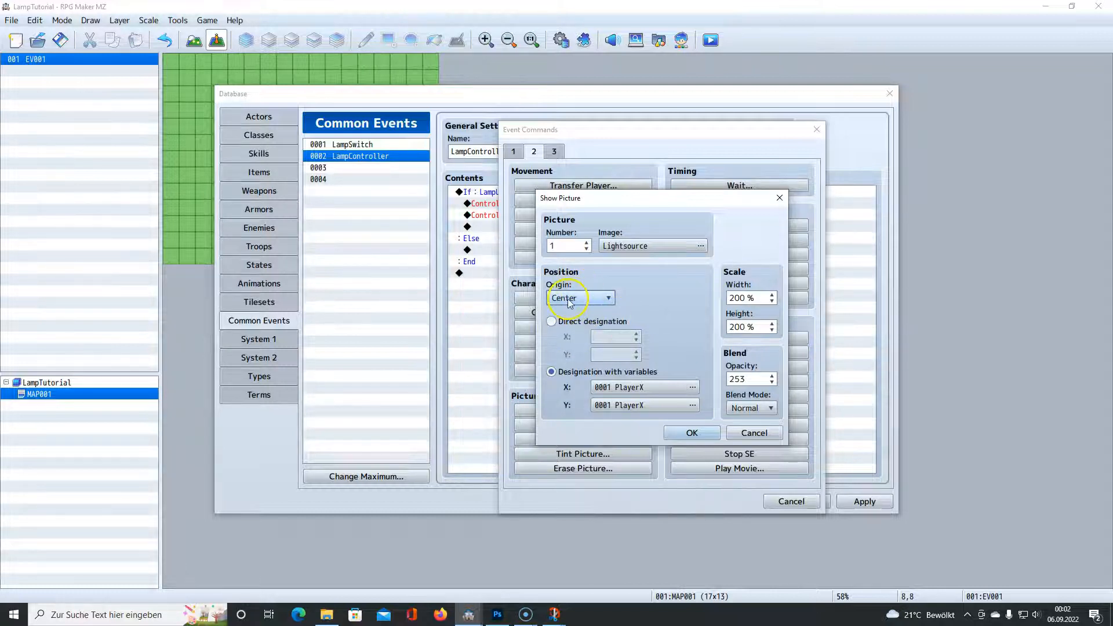
click(630, 390)
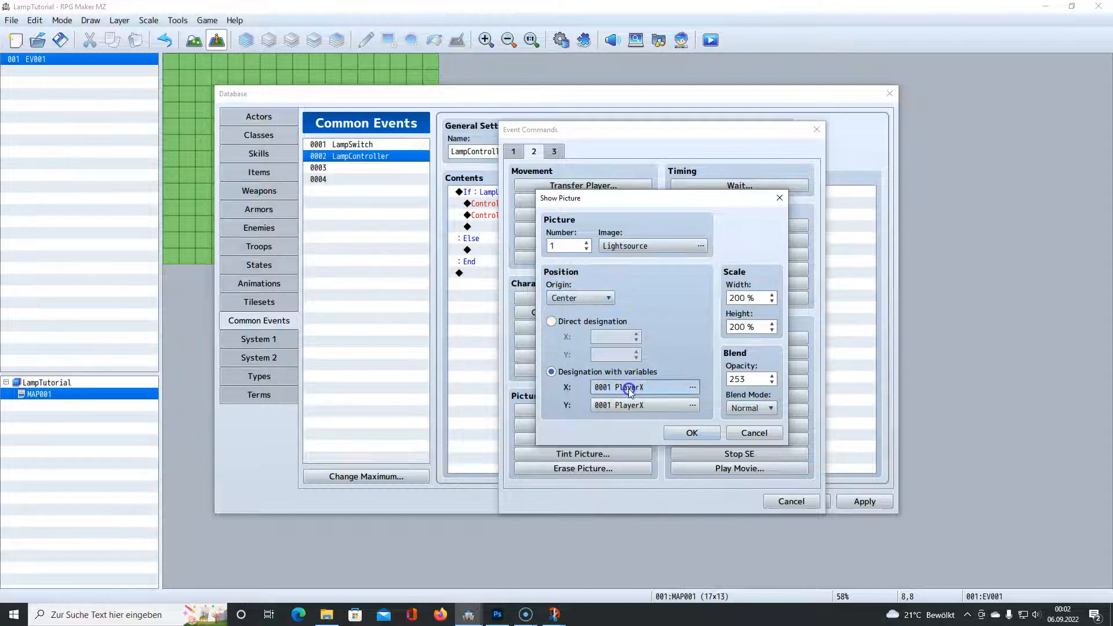
double_click(694, 193)
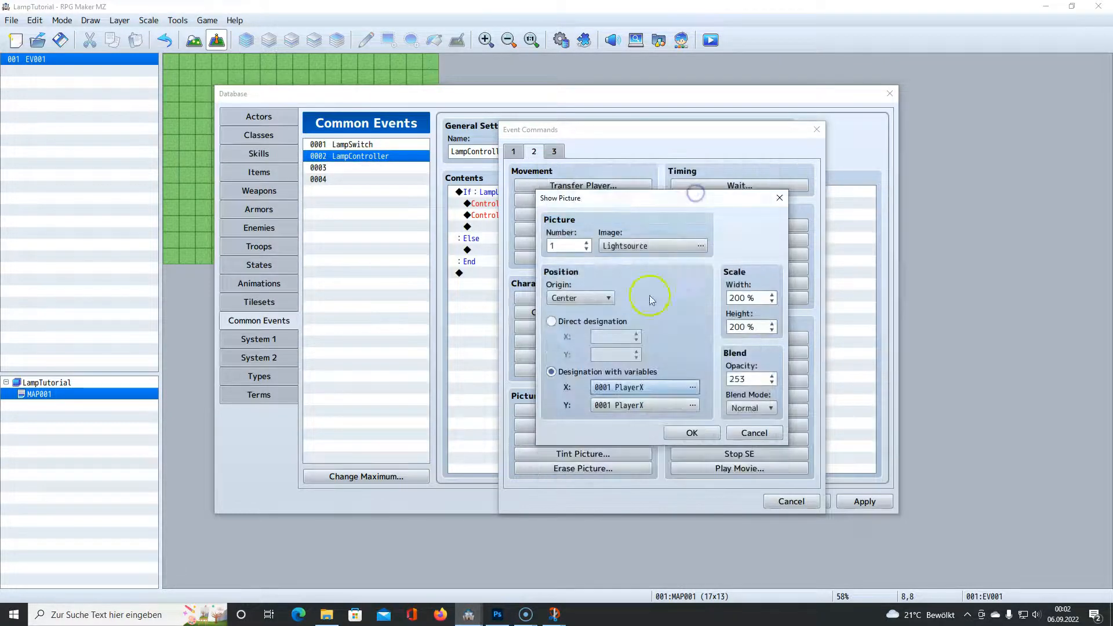
click(637, 411)
double_click(688, 205)
click(685, 439)
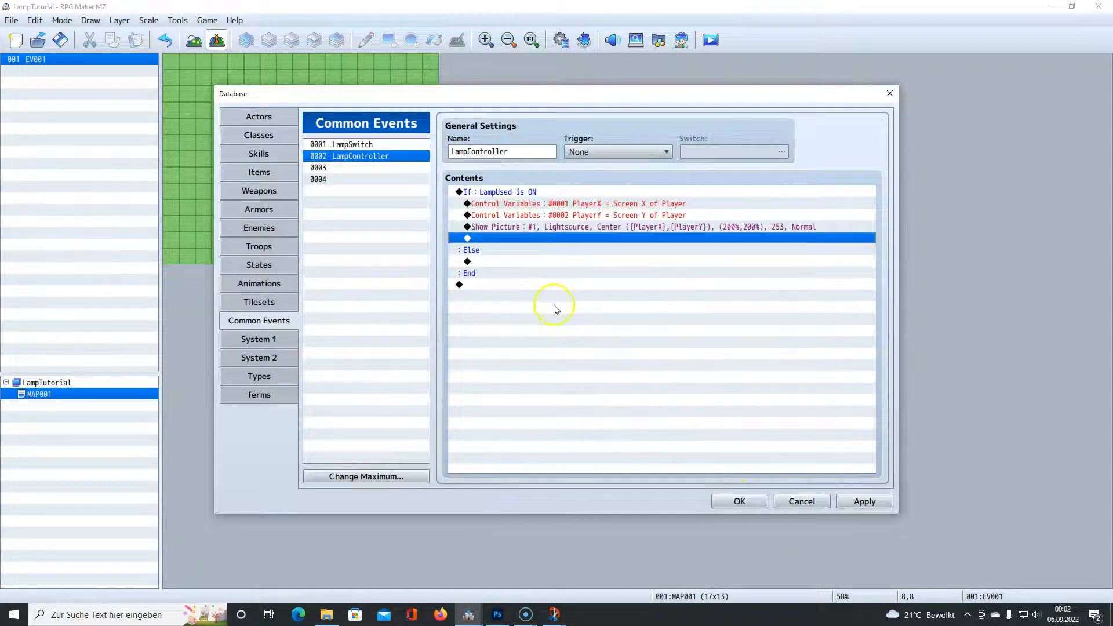
- Copy the two Control Variables commands and the Show Picture command from the LampUsed is ON branch into the Else branch
click(578, 205)
click(579, 227)
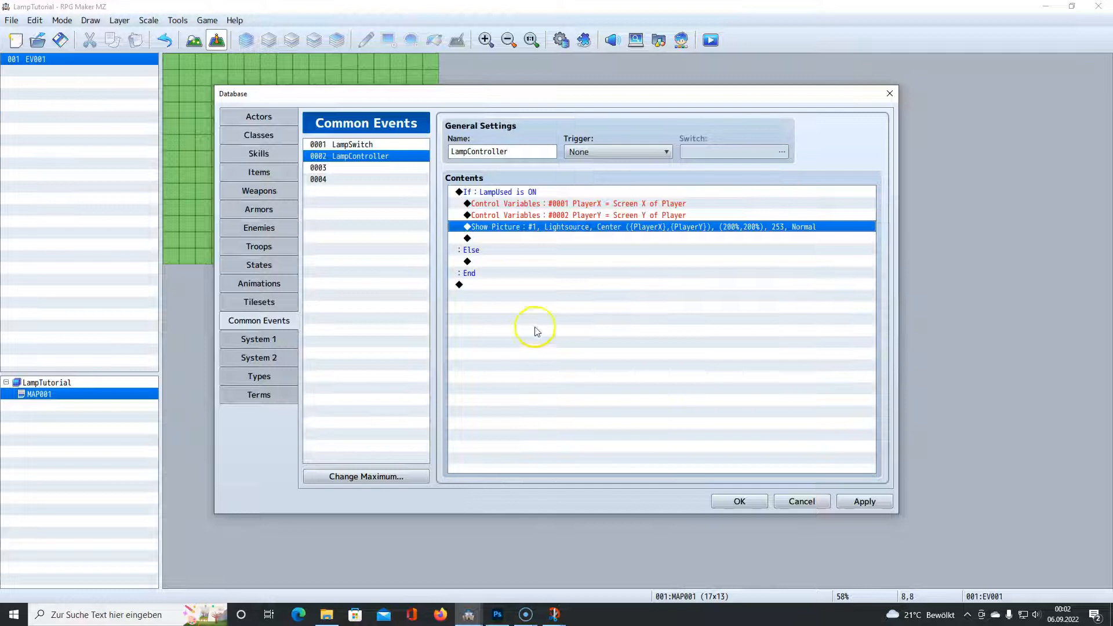
click(522, 262)
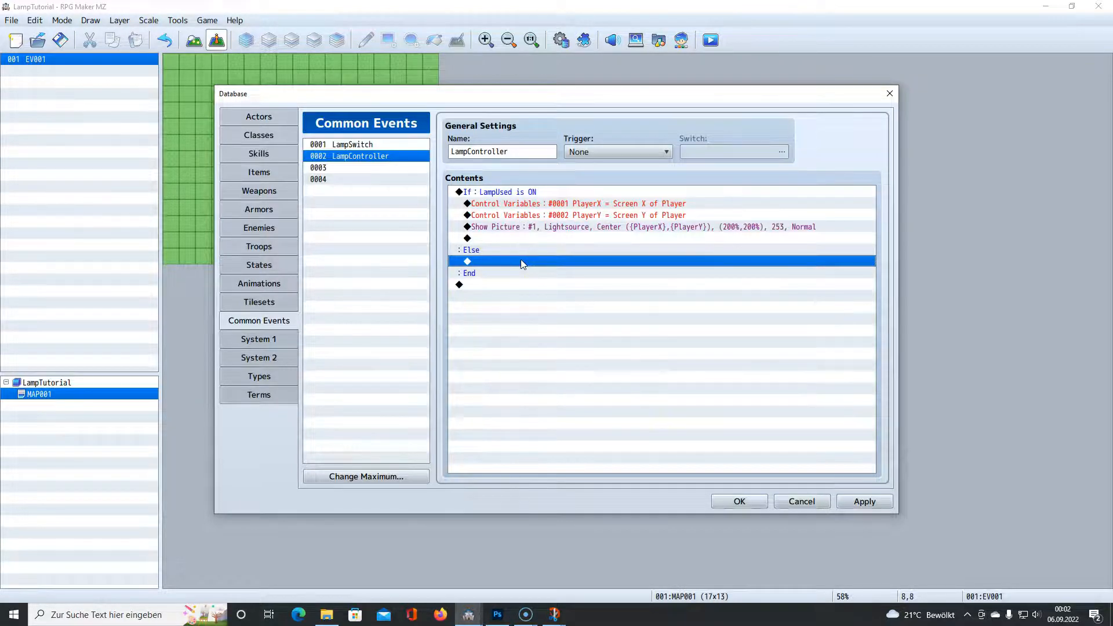
click(542, 206)
shift+click(551, 227)
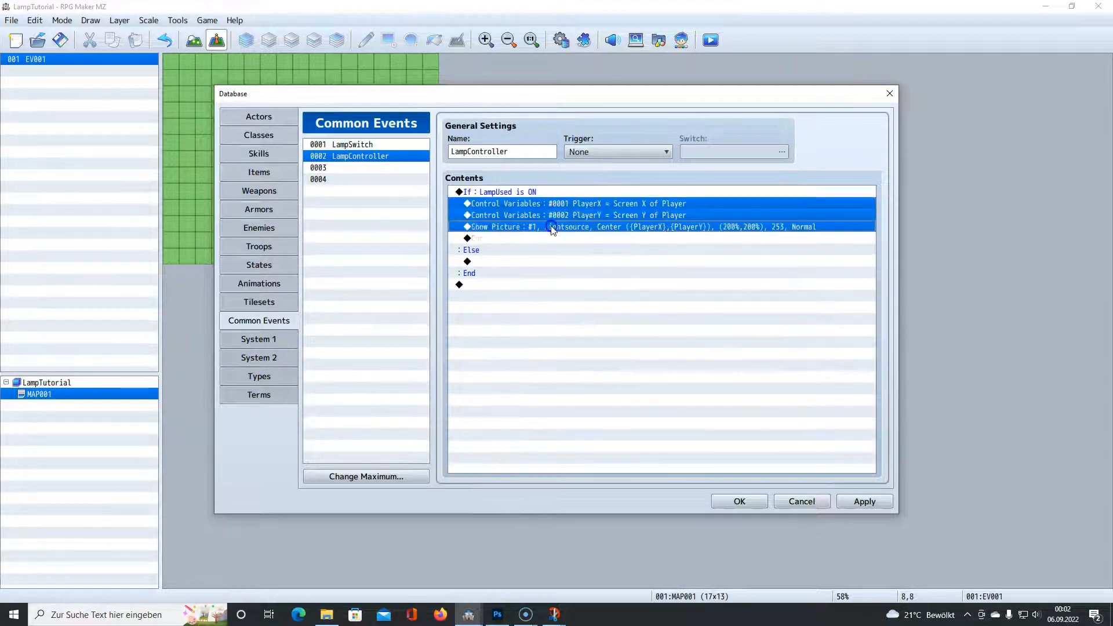
click(505, 262)
key(ctrl+v)
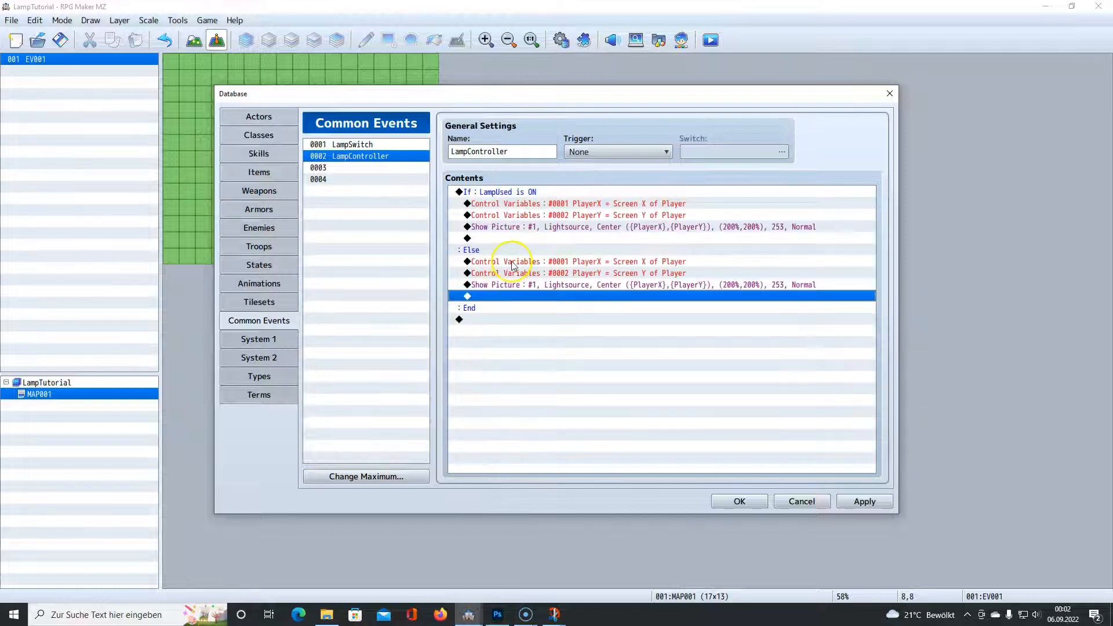
- Change the image of the Else branch's Show Picture command to Black and accept the database changes
click(485, 252)
click(510, 263)
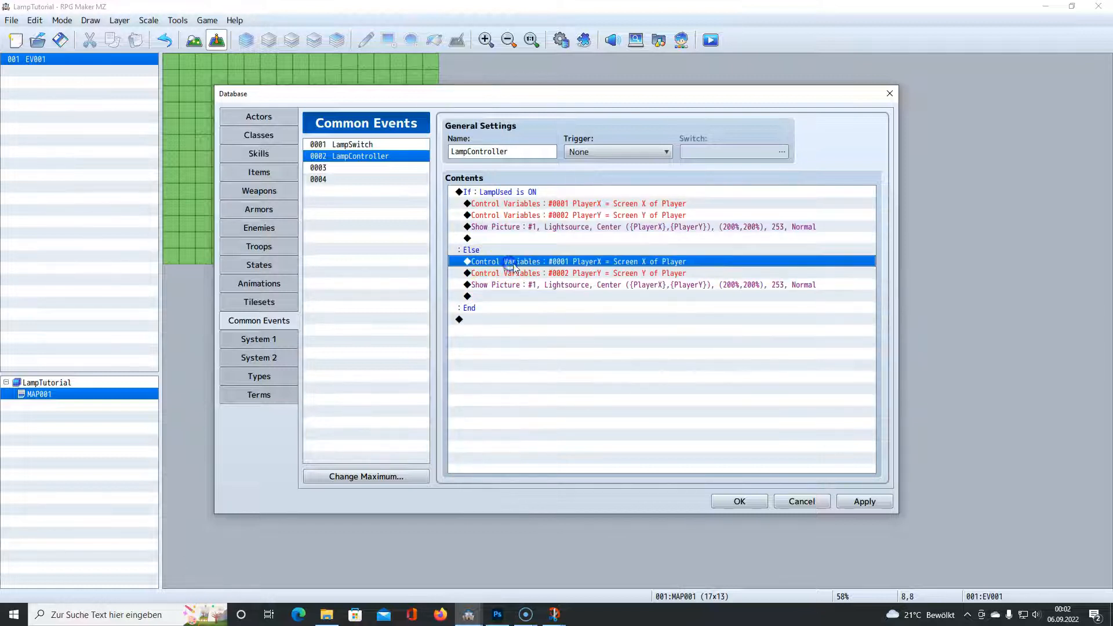
click(531, 285)
click(529, 263)
right_click(537, 287)
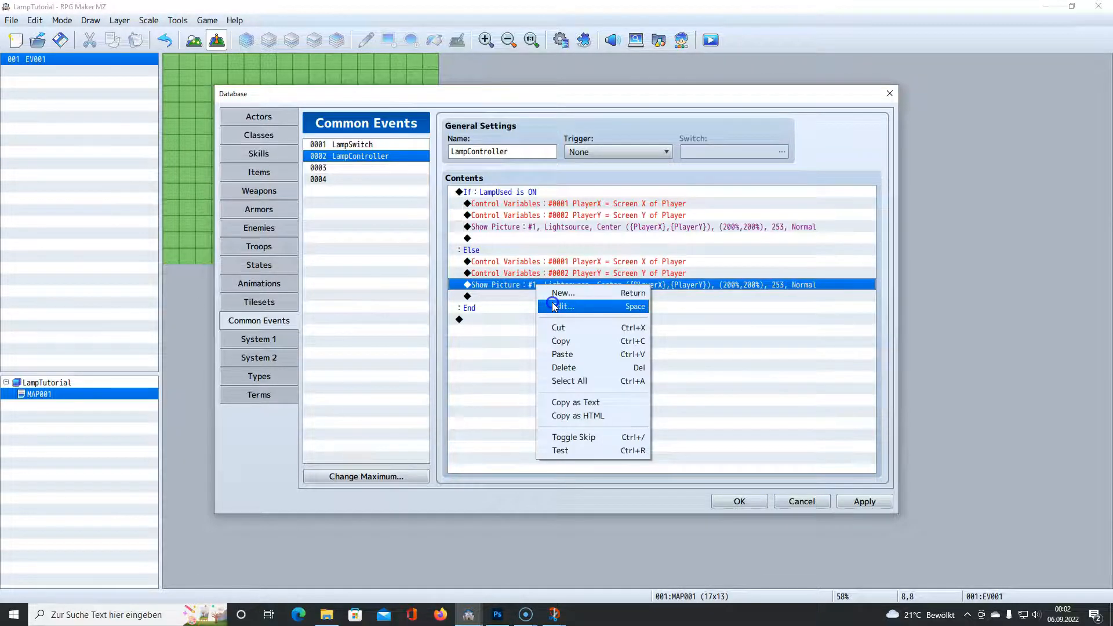
click(551, 301)
click(649, 249)
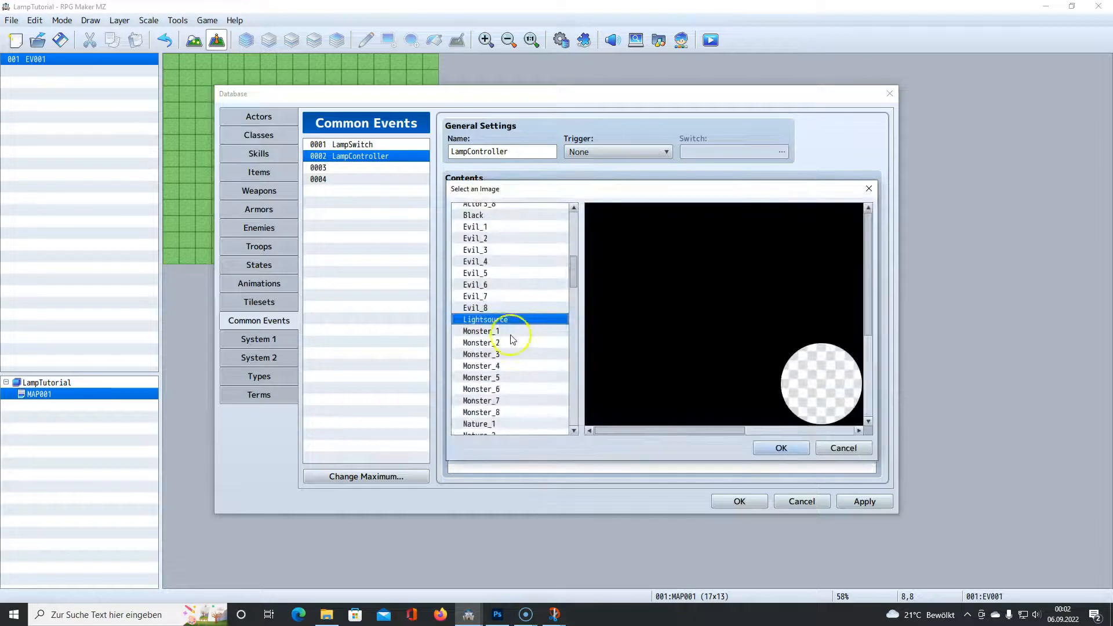
mouse_move(571, 281)
mouse_down()
mouse_move(576, 236)
mouse_move(574, 276)
mouse_up()
click(493, 253)
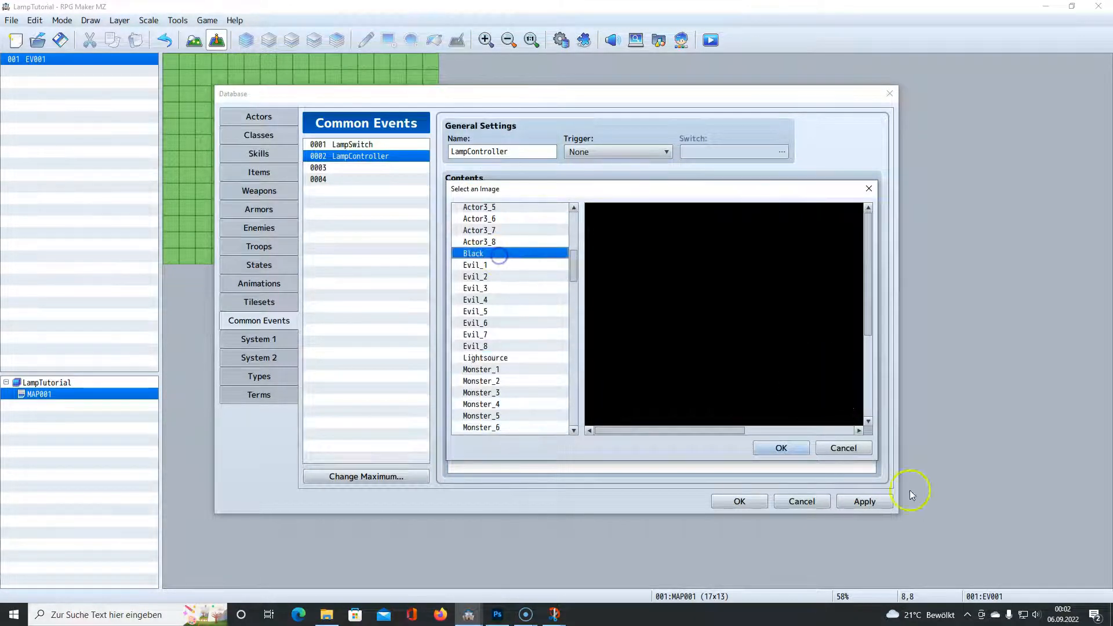
click(776, 447)
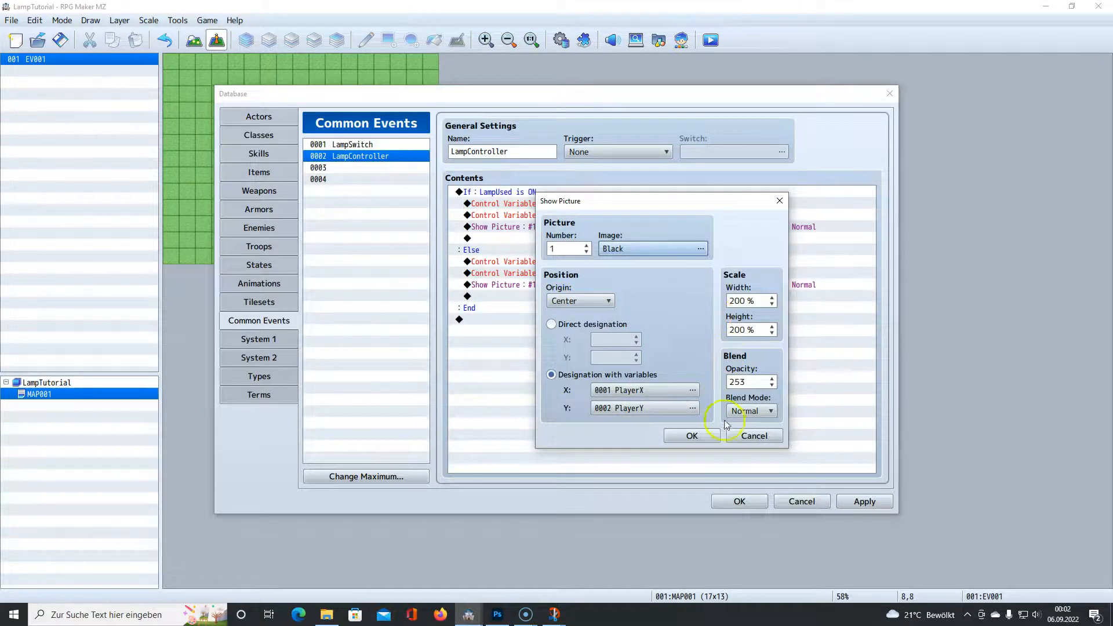
click(691, 436)
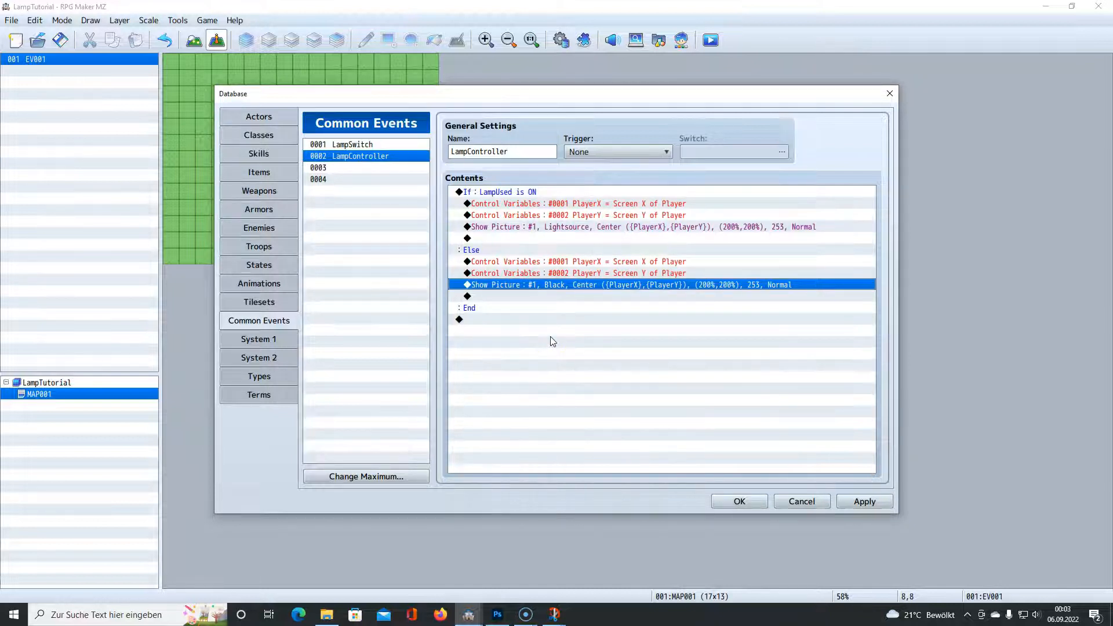
click(728, 502)
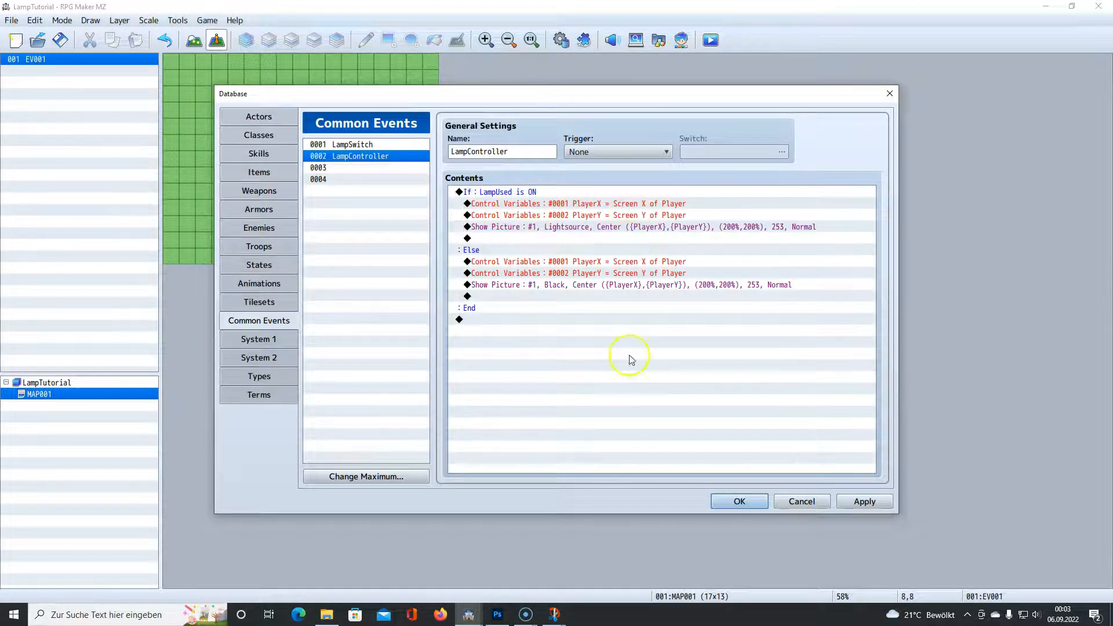
- Set the LampController common event's trigger to Parallel with 0001 LampUsed as its switch
click(504, 251)
click(507, 284)
click(513, 263)
click(588, 153)
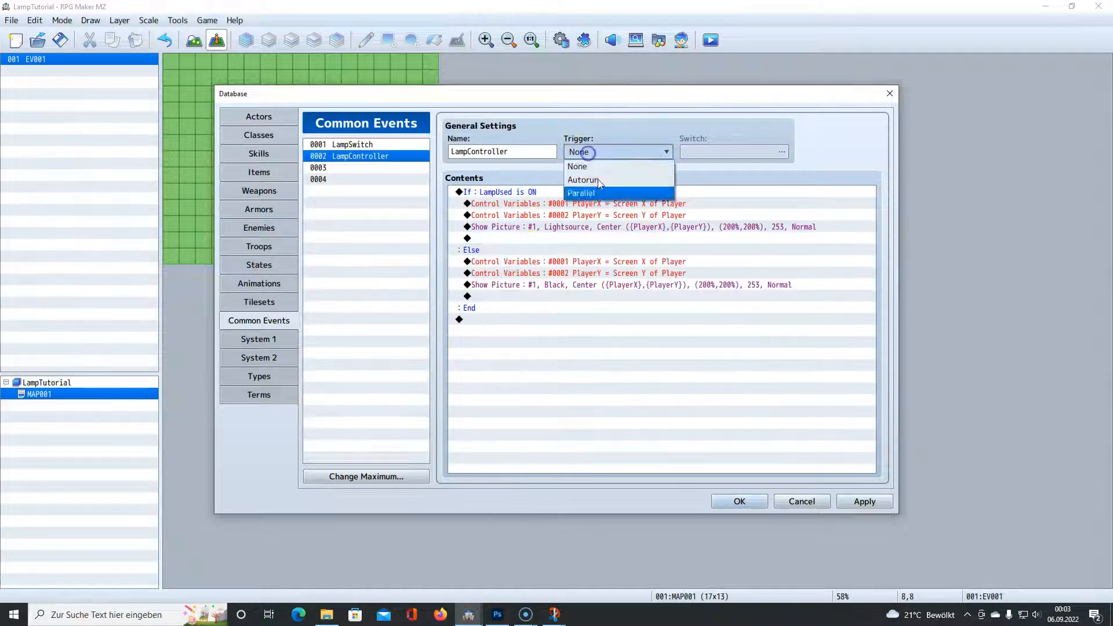
click(600, 195)
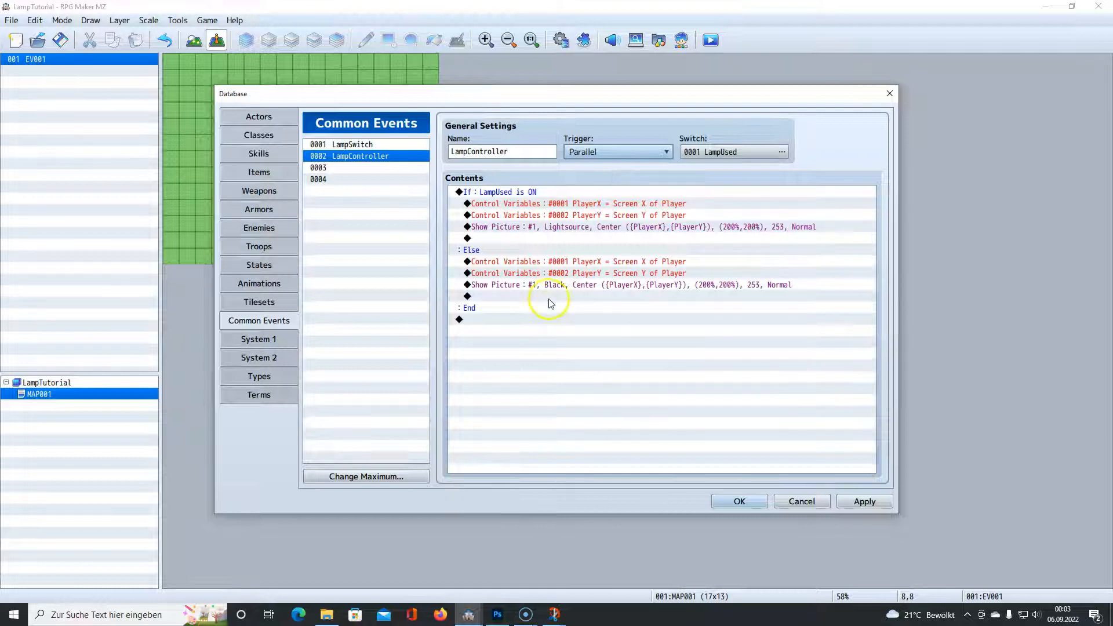
double_click(718, 160)
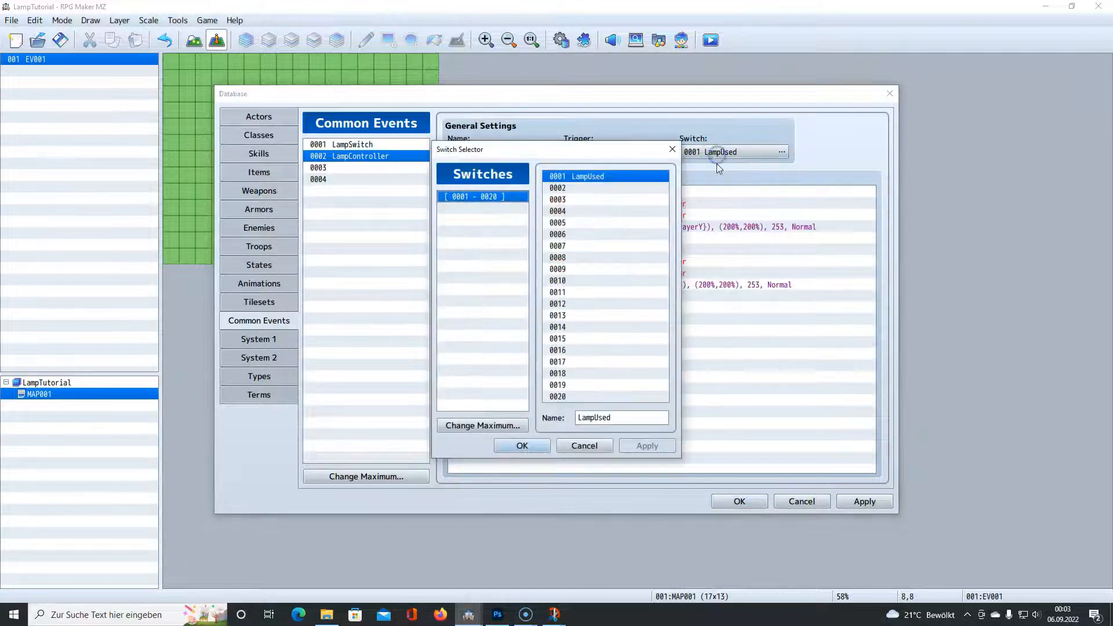
double_click(594, 176)
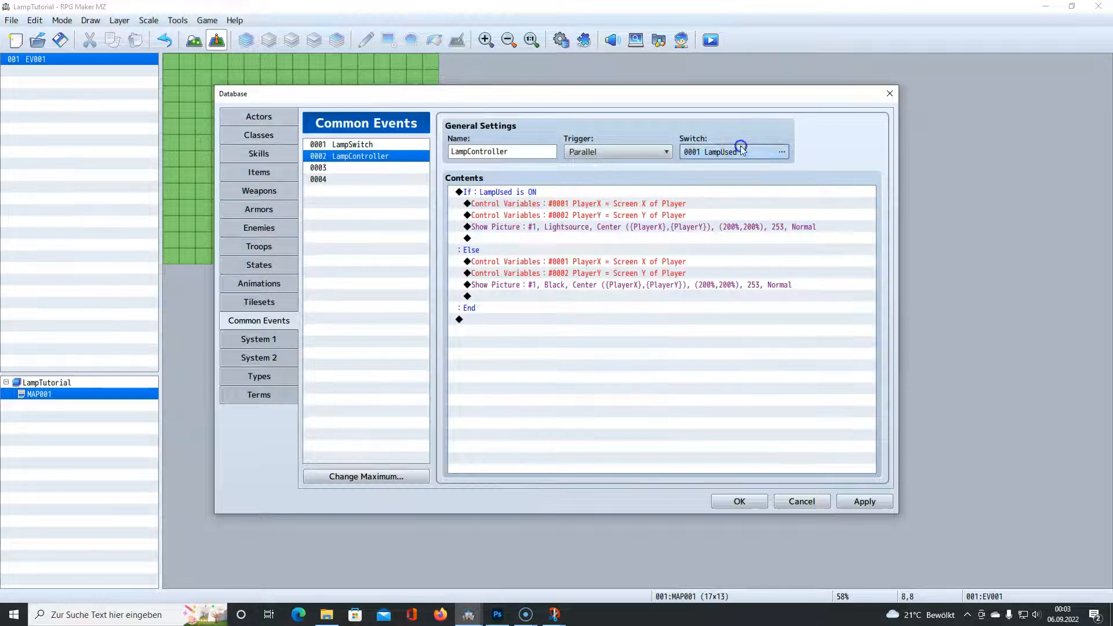
- Name switch 0002 LampArea and set it as the switch of the LampController common event
double_click(734, 152)
click(579, 187)
click(602, 416)
text(LampArea)
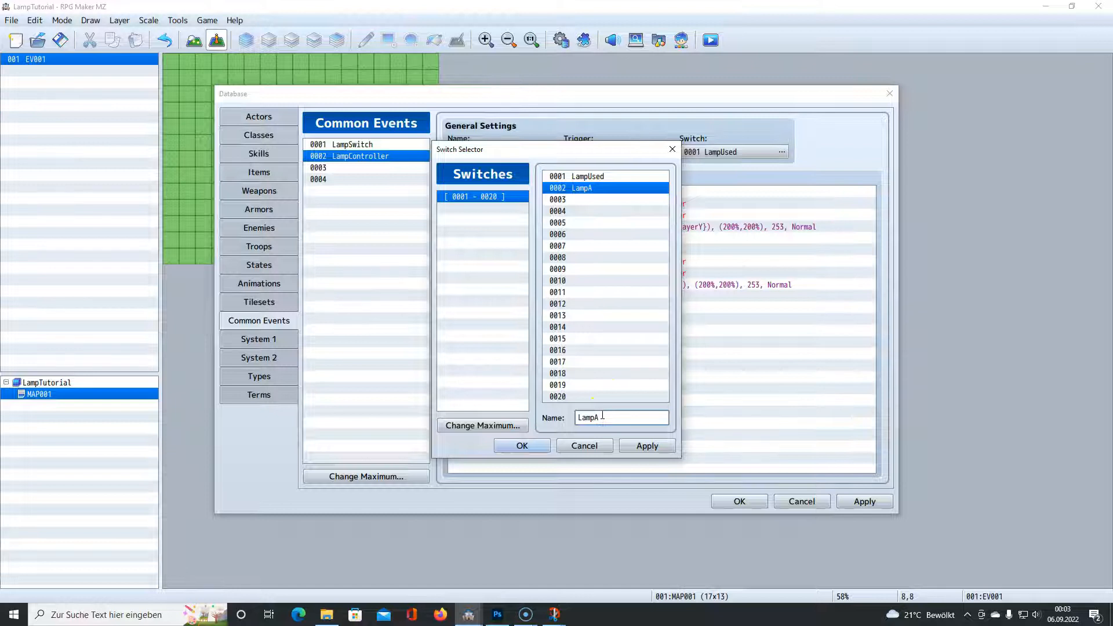
click(521, 445)
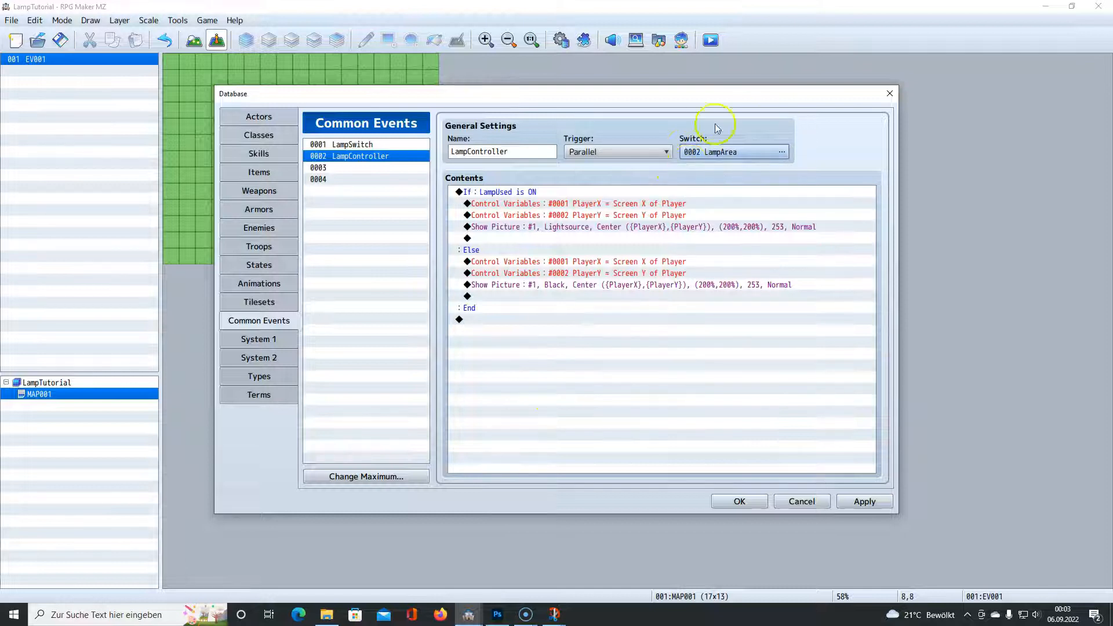
- Insert a Conditional Branch for switch 0002 LampArea is ON, with an Else branch, above the LampUsed branch
click(506, 193)
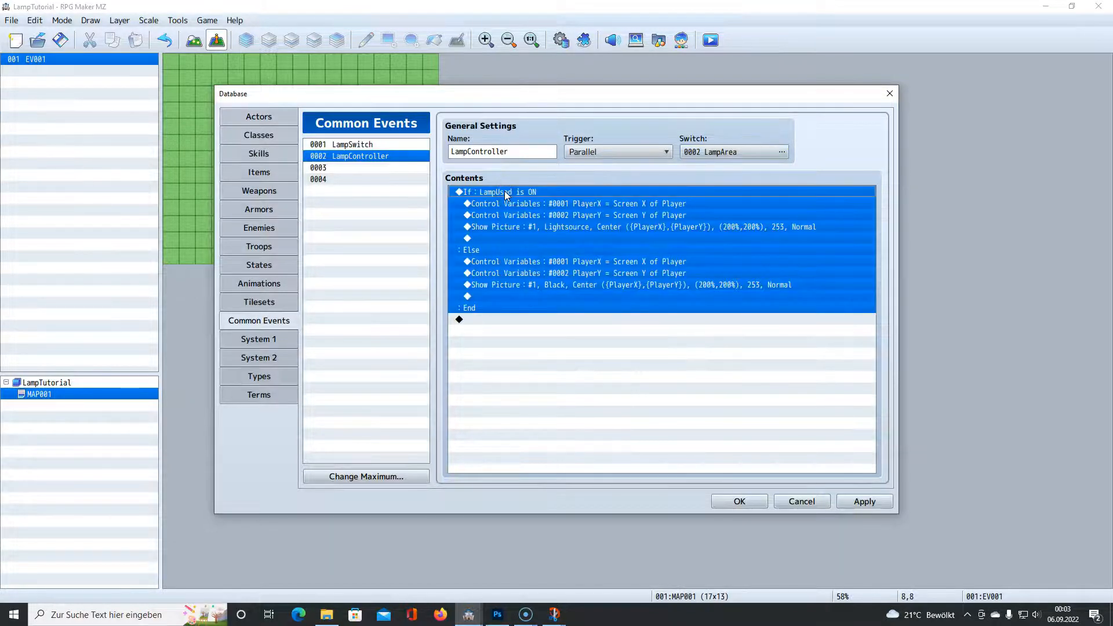
double_click(505, 192)
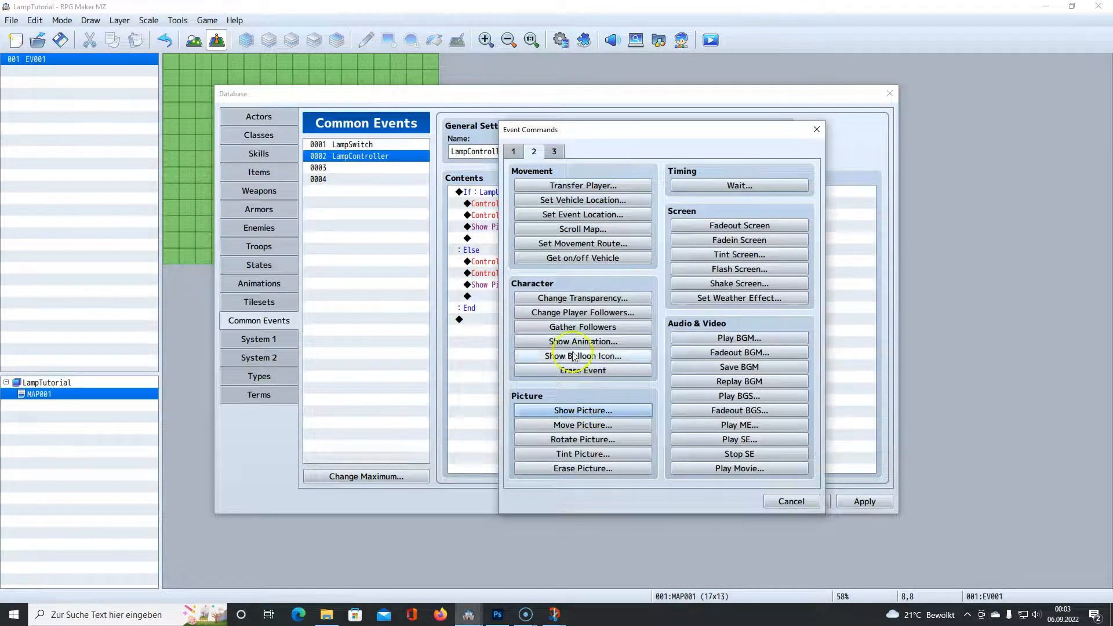
click(513, 151)
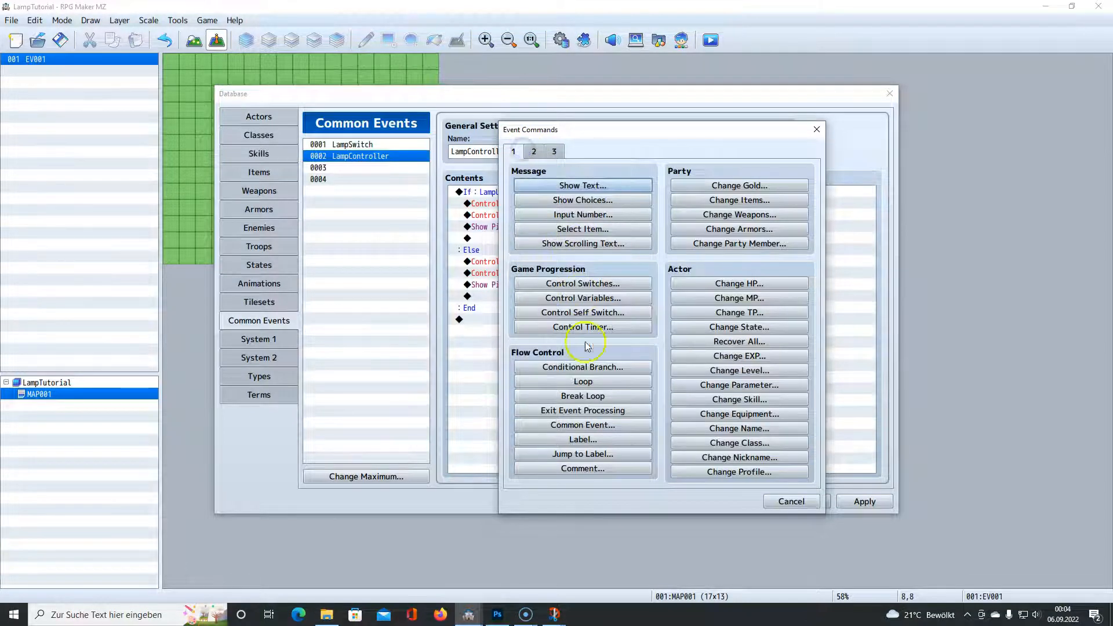
click(584, 367)
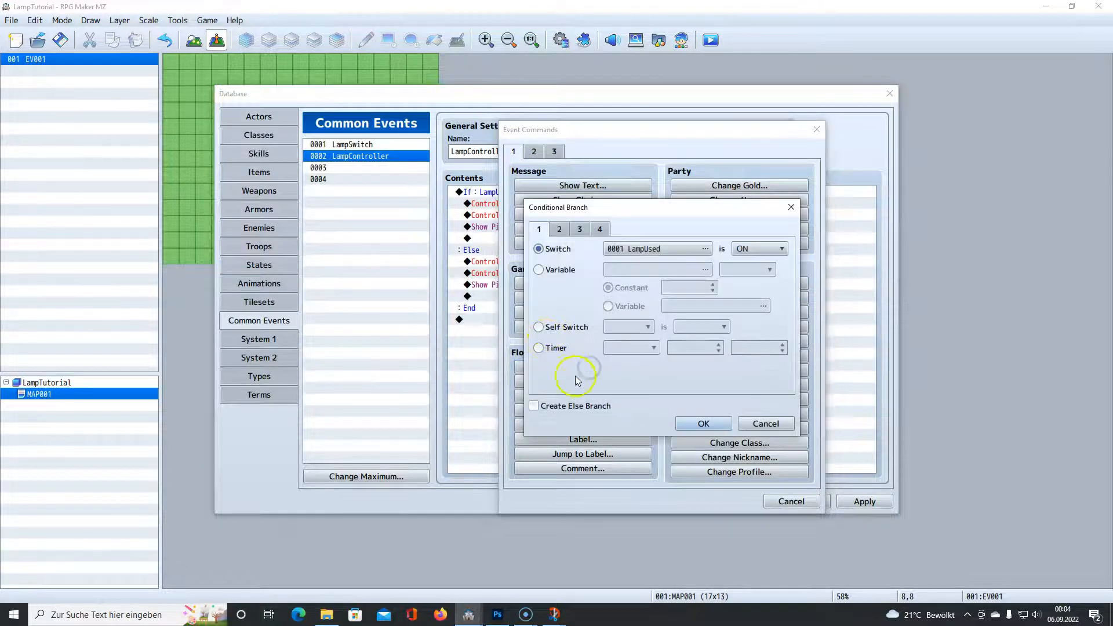
click(634, 248)
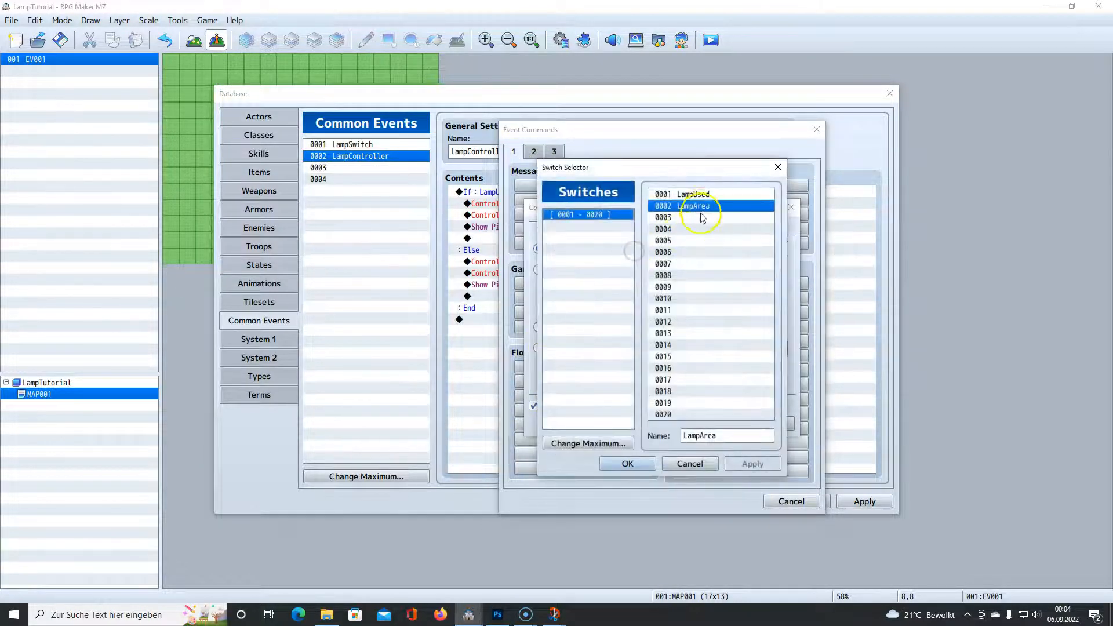
double_click(705, 210)
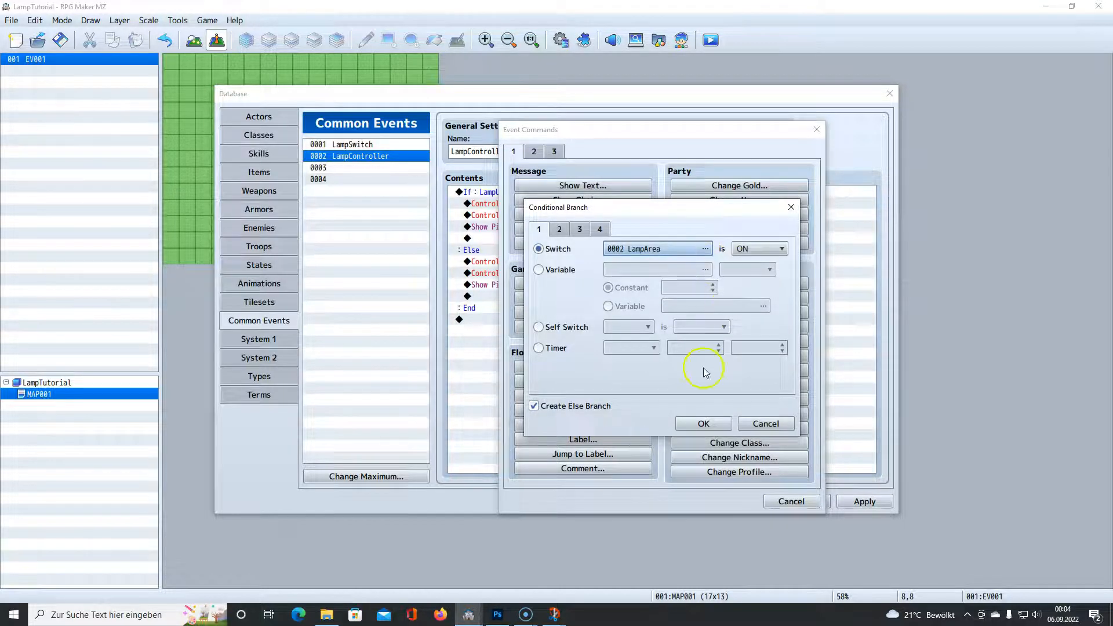
click(703, 424)
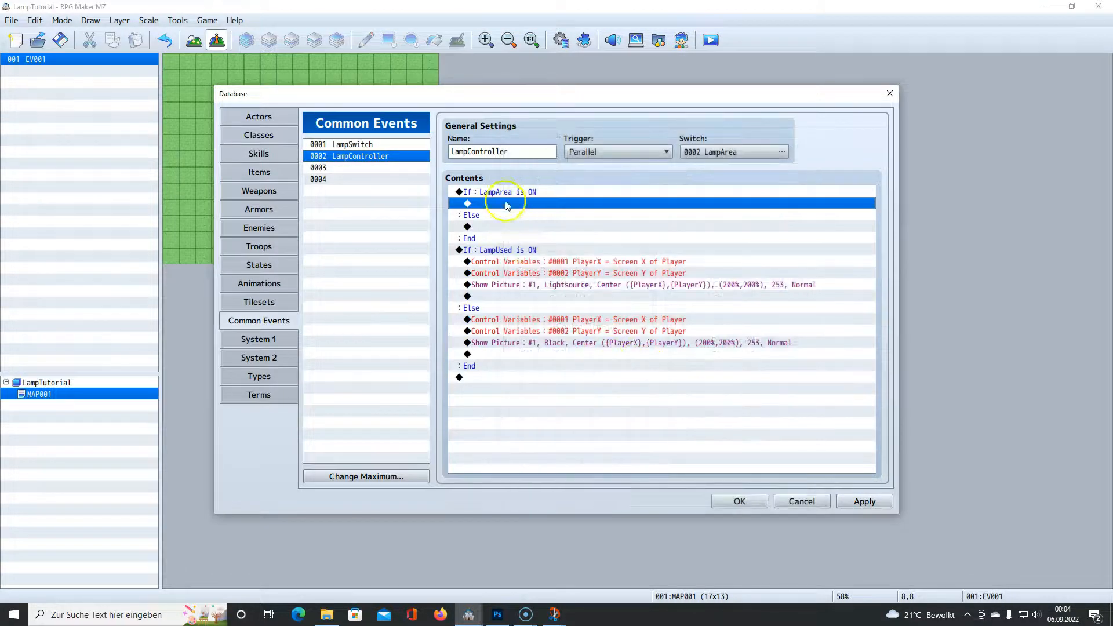
- Move the whole LampUsed is ON conditional branch inside the LampArea is ON branch
click(504, 192)
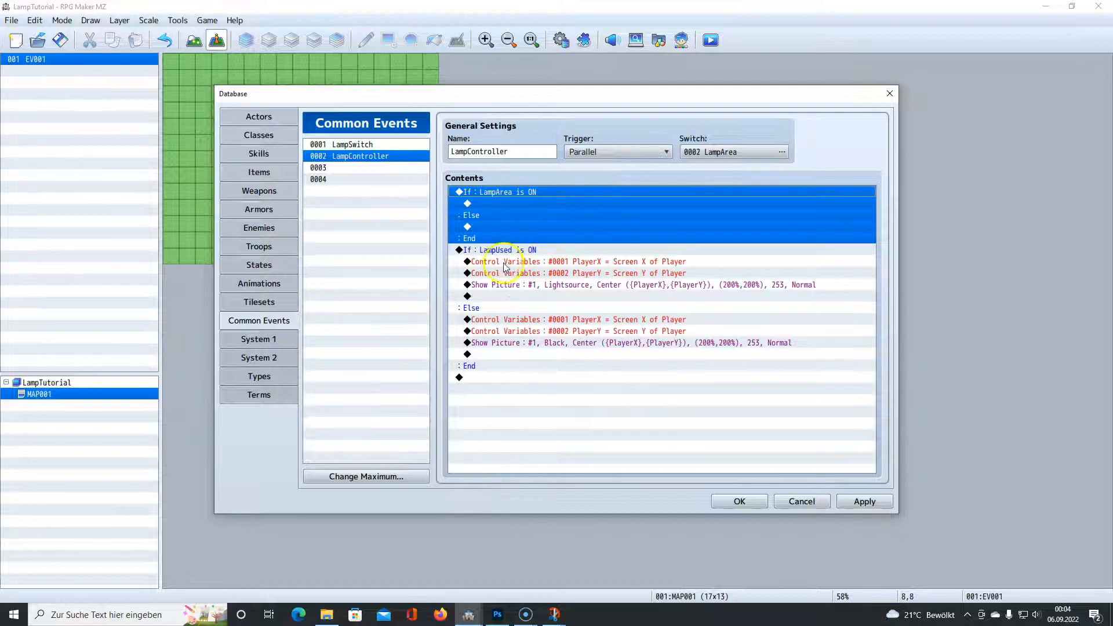
click(554, 284)
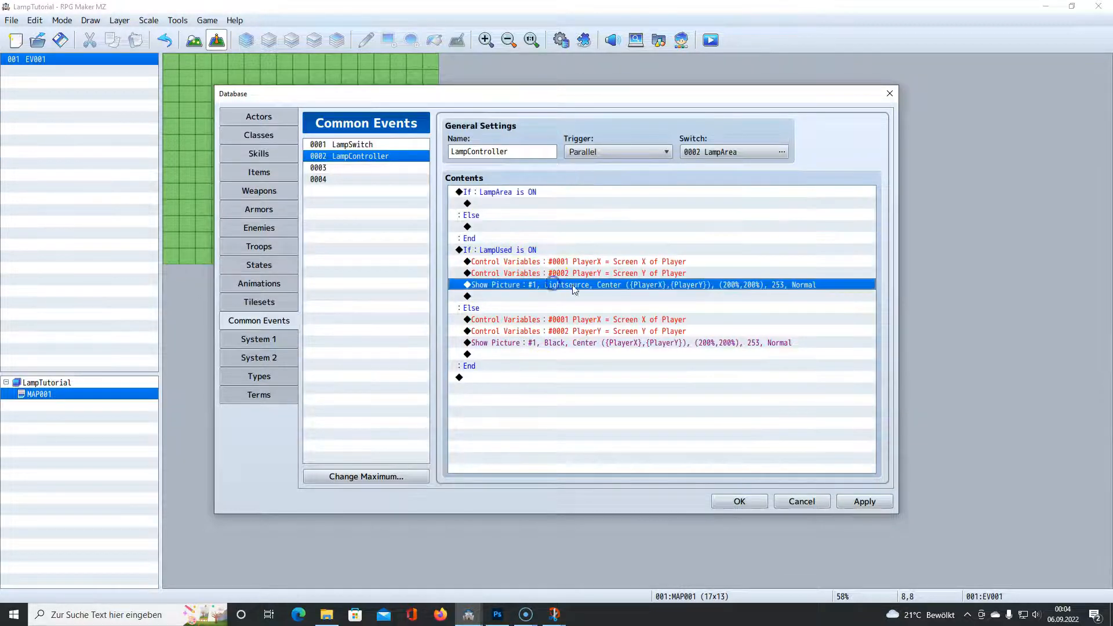
click(519, 250)
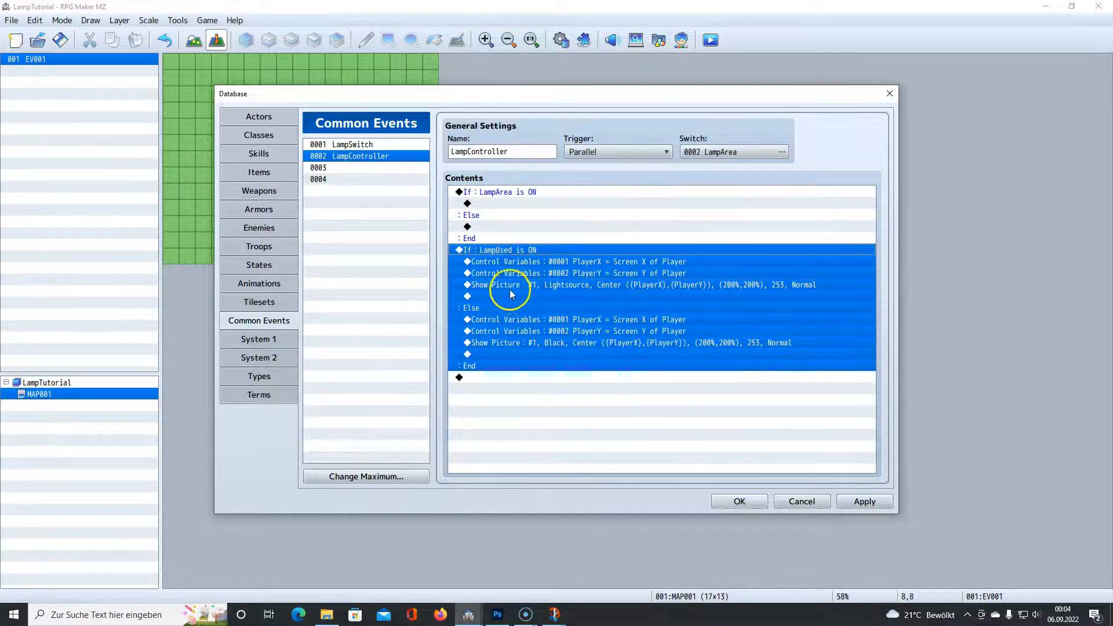
right_click(518, 254)
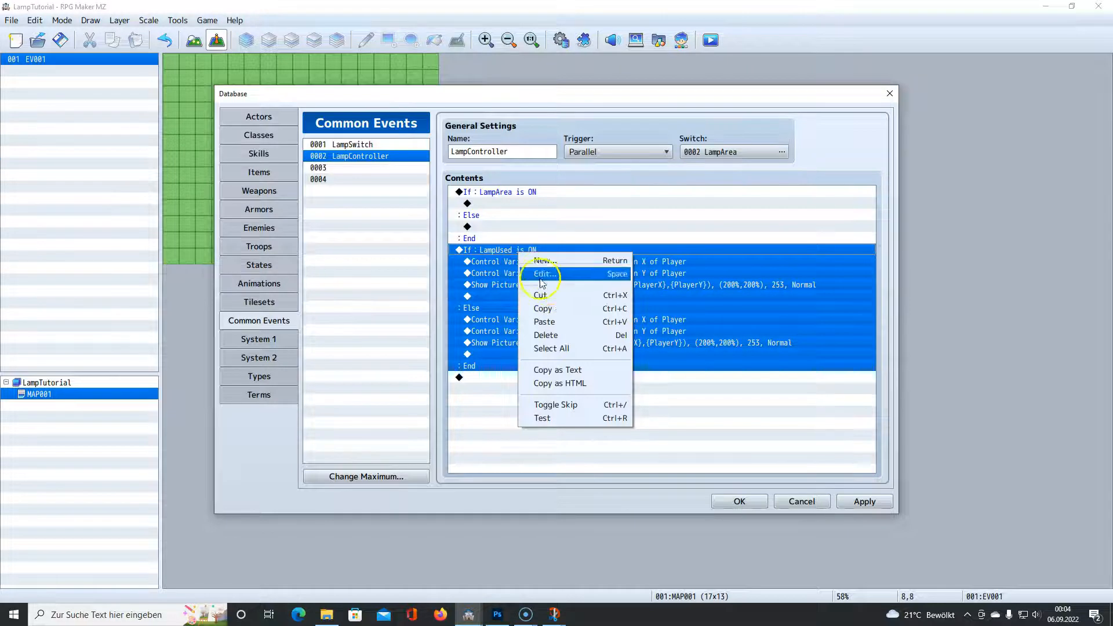
click(541, 295)
click(506, 203)
right_click(506, 204)
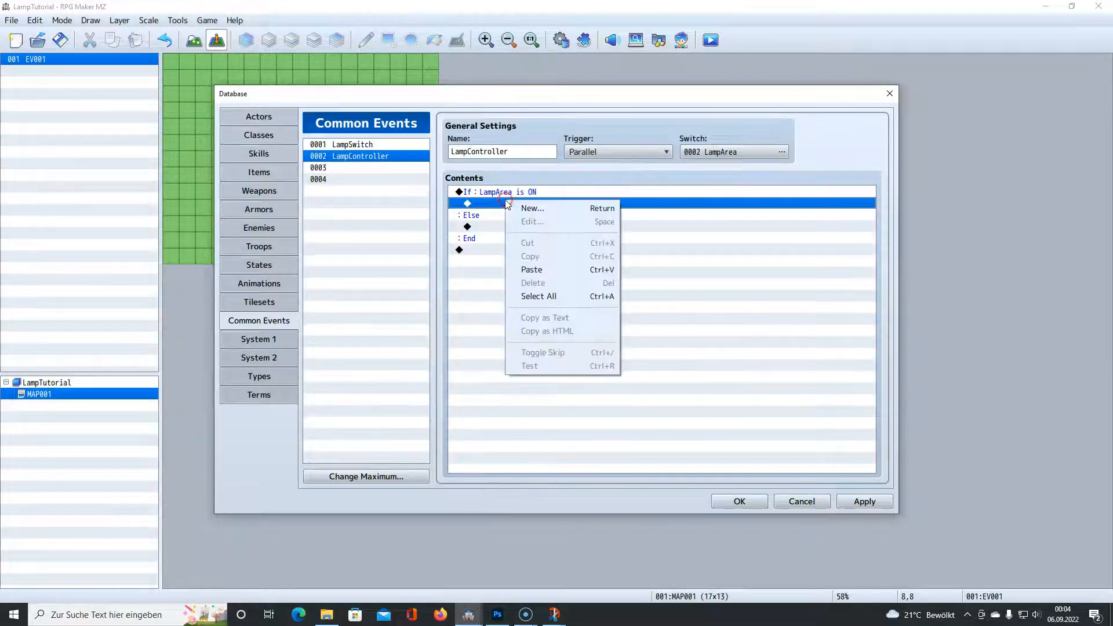
click(537, 270)
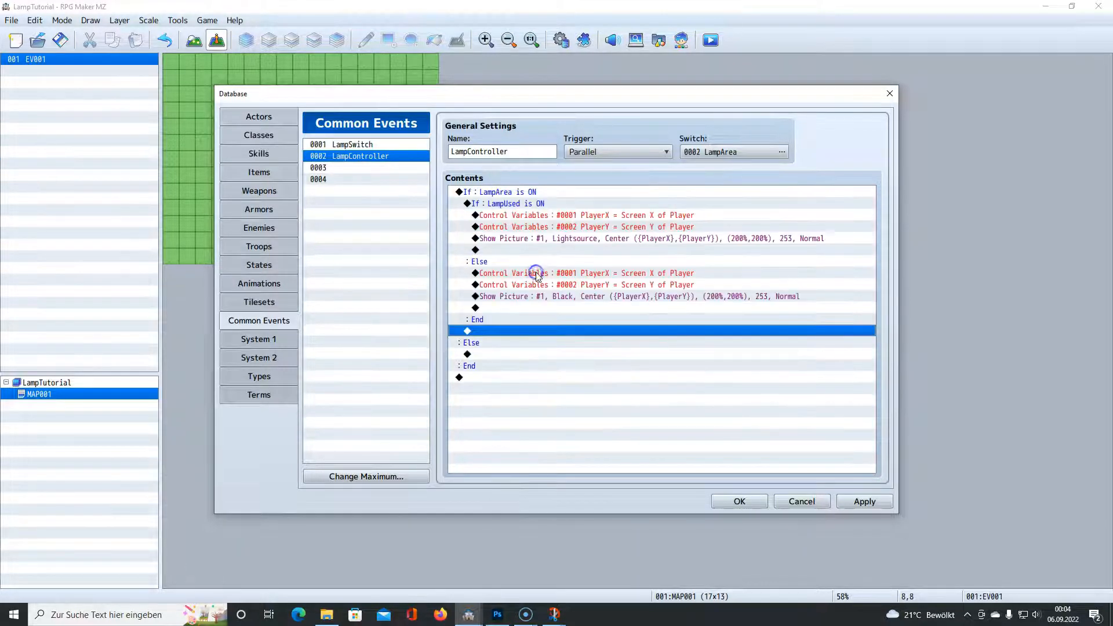
- Add an Erase Picture command for picture number 1 in the outer Else branch of the LampArea condition
click(508, 356)
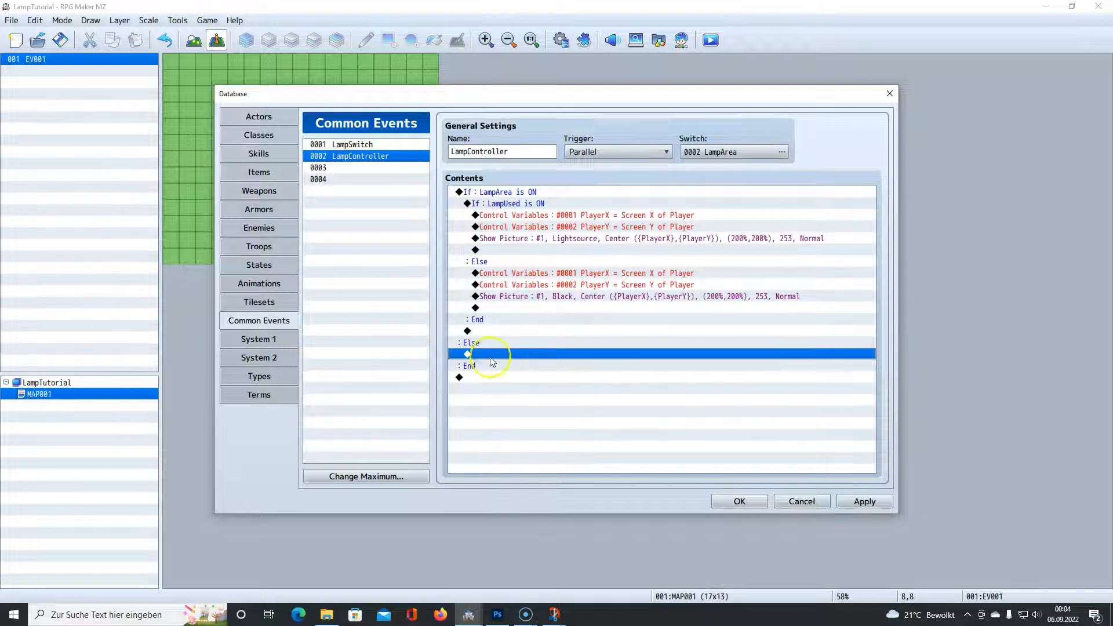
double_click(511, 354)
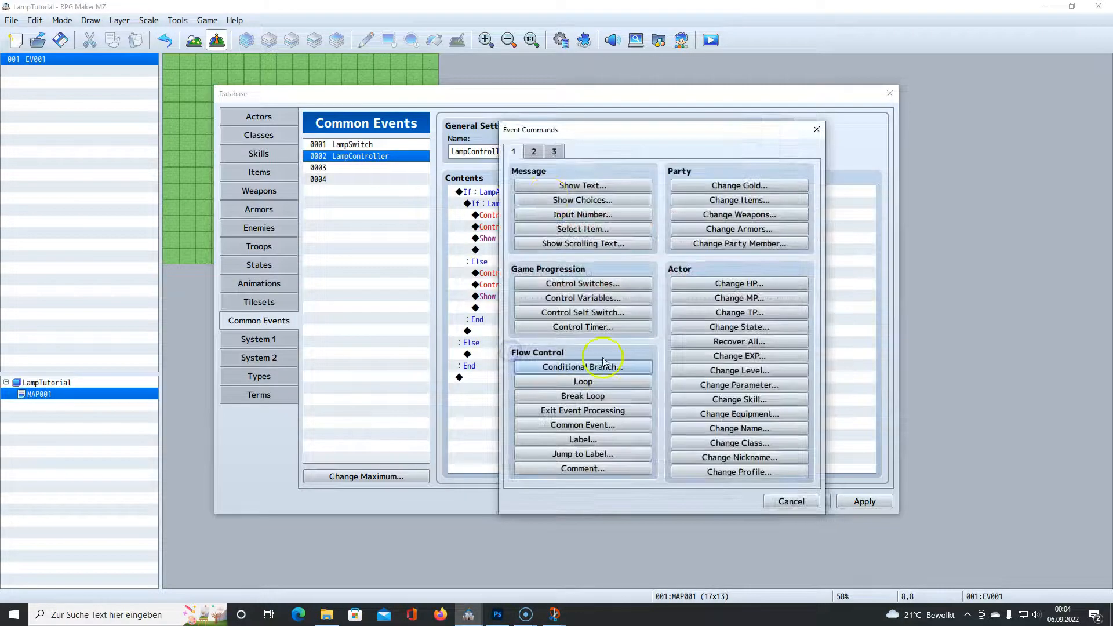
click(534, 152)
click(585, 468)
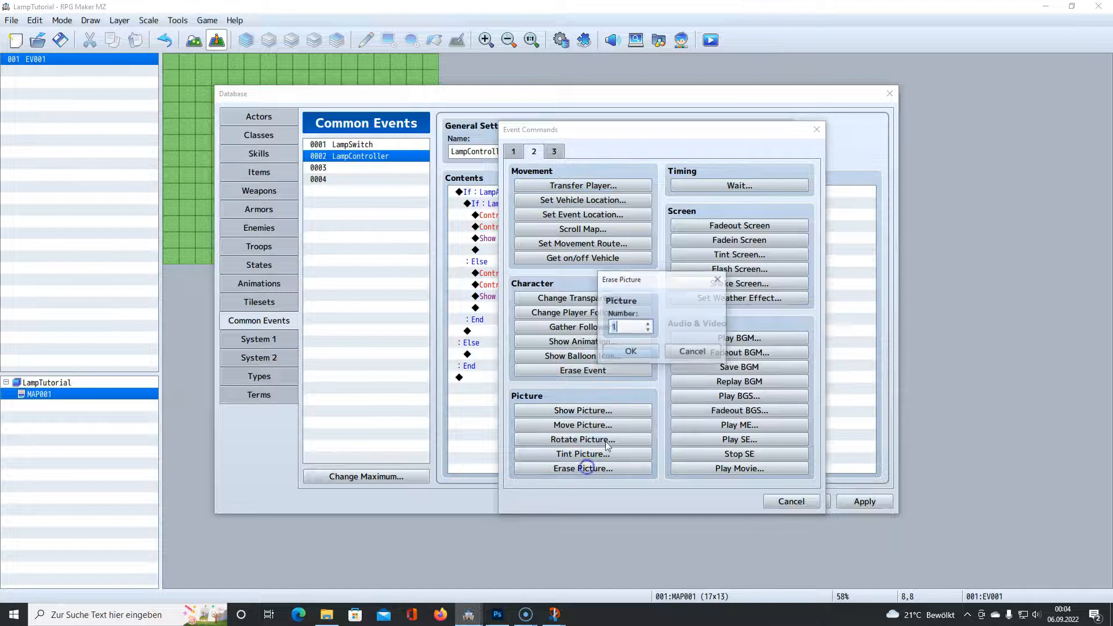
click(629, 352)
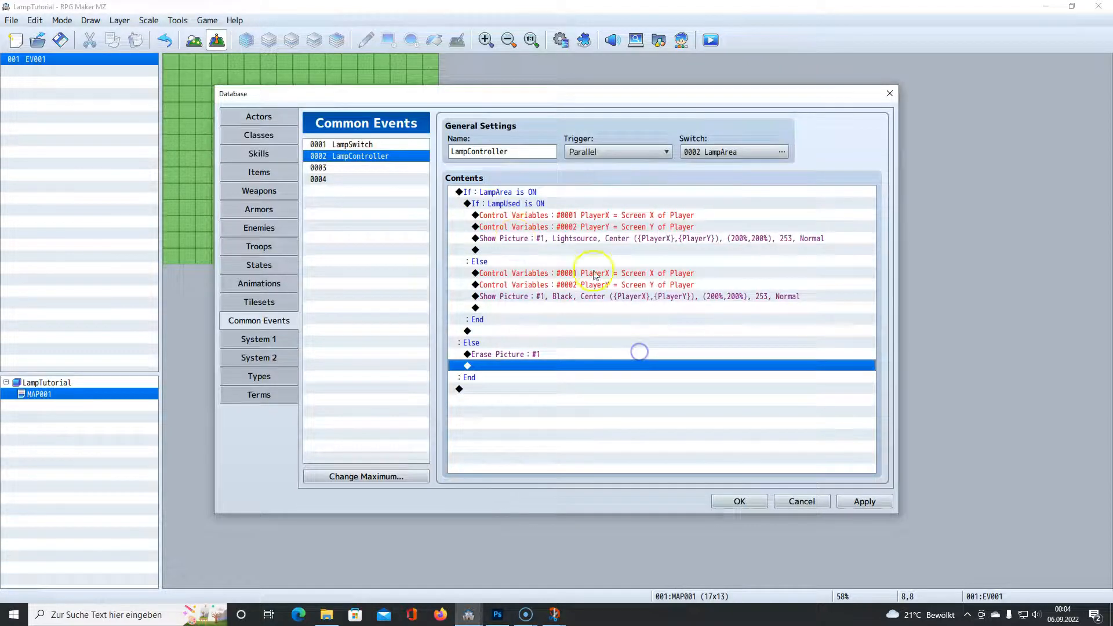
- Review the LampController and LampSwitch common events and accept the database changes
click(527, 300)
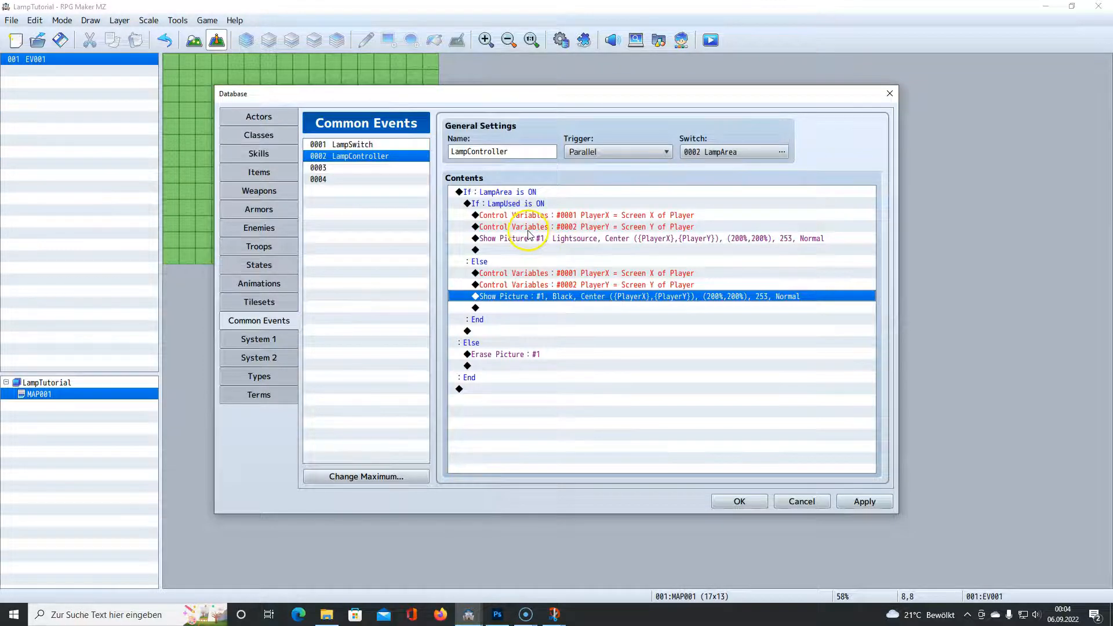
click(493, 193)
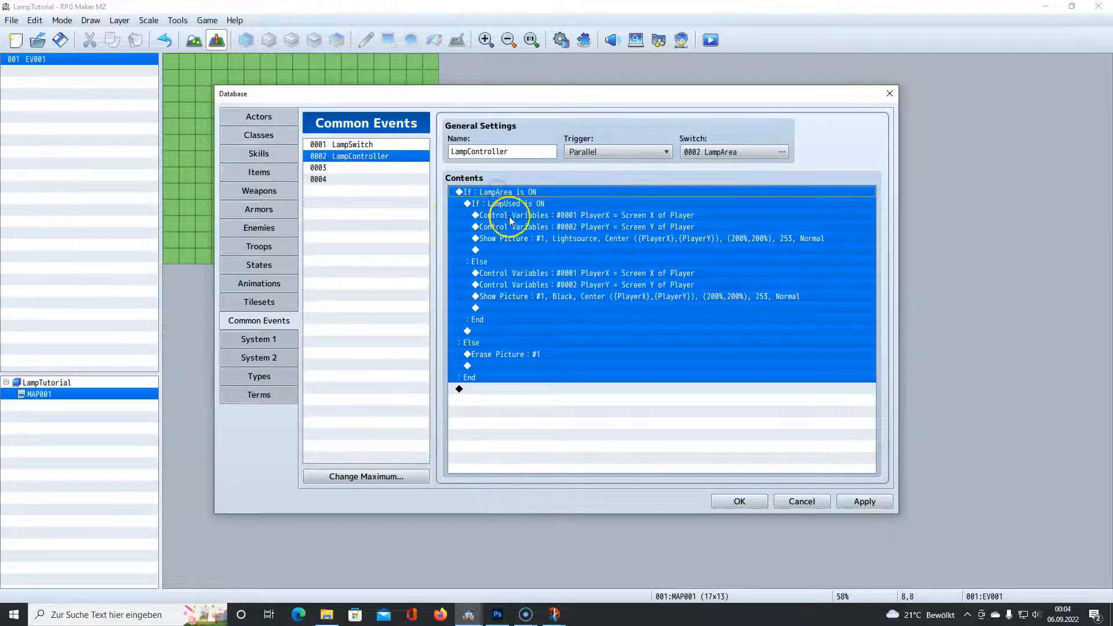
click(504, 217)
click(529, 239)
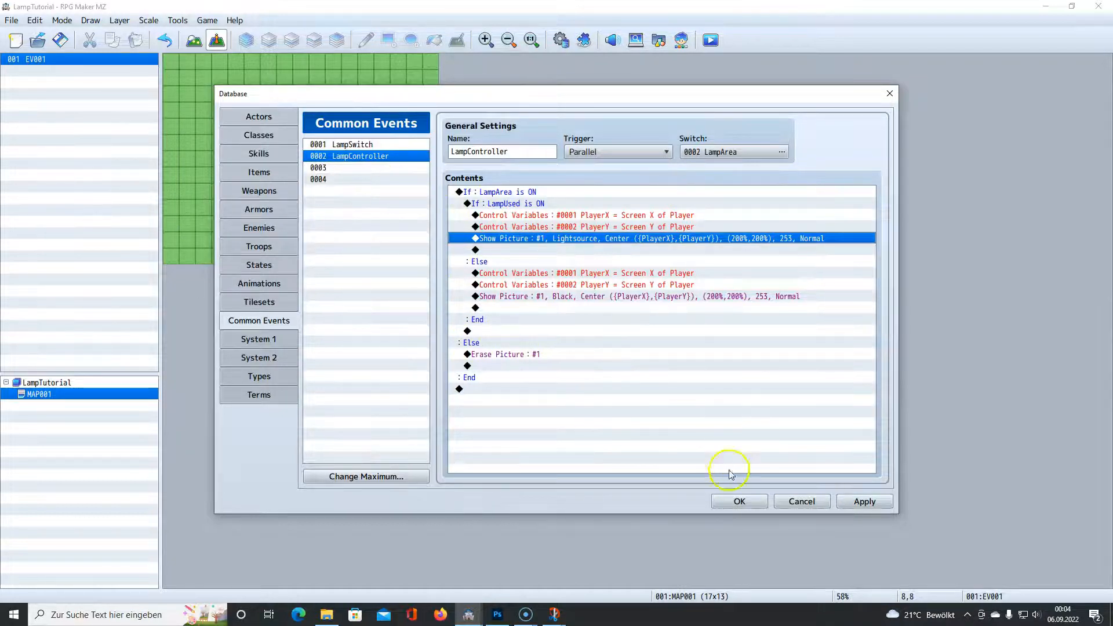
click(365, 146)
click(365, 156)
click(739, 501)
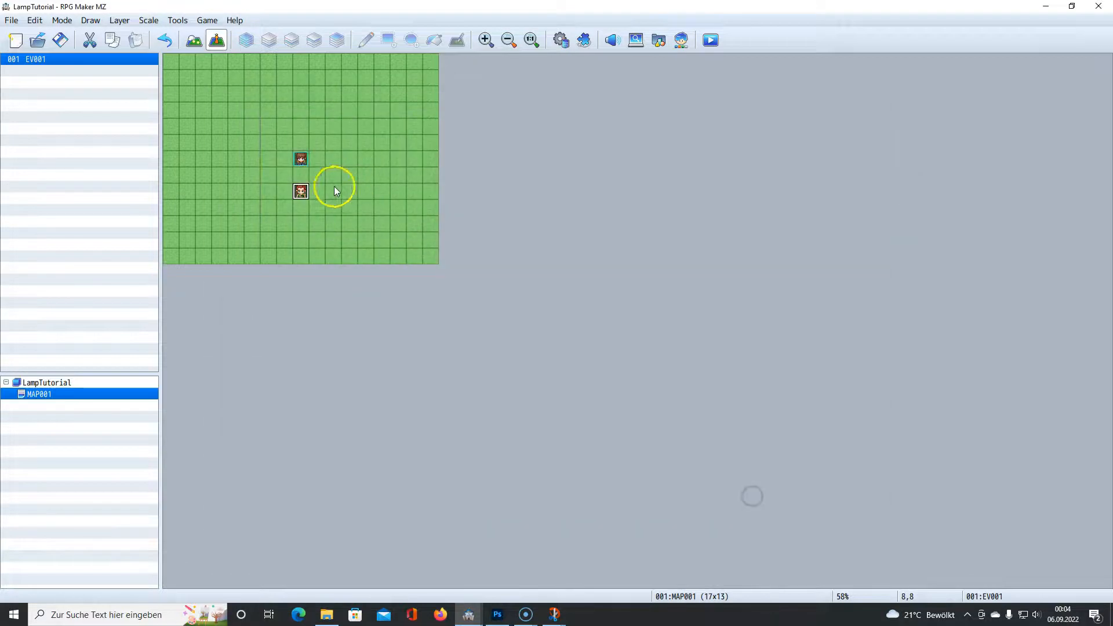
- Add a Control Switches command setting 0002 LampArea to ON before the Change Items command in map event EV001, and accept the event
double_click(299, 192)
click(536, 184)
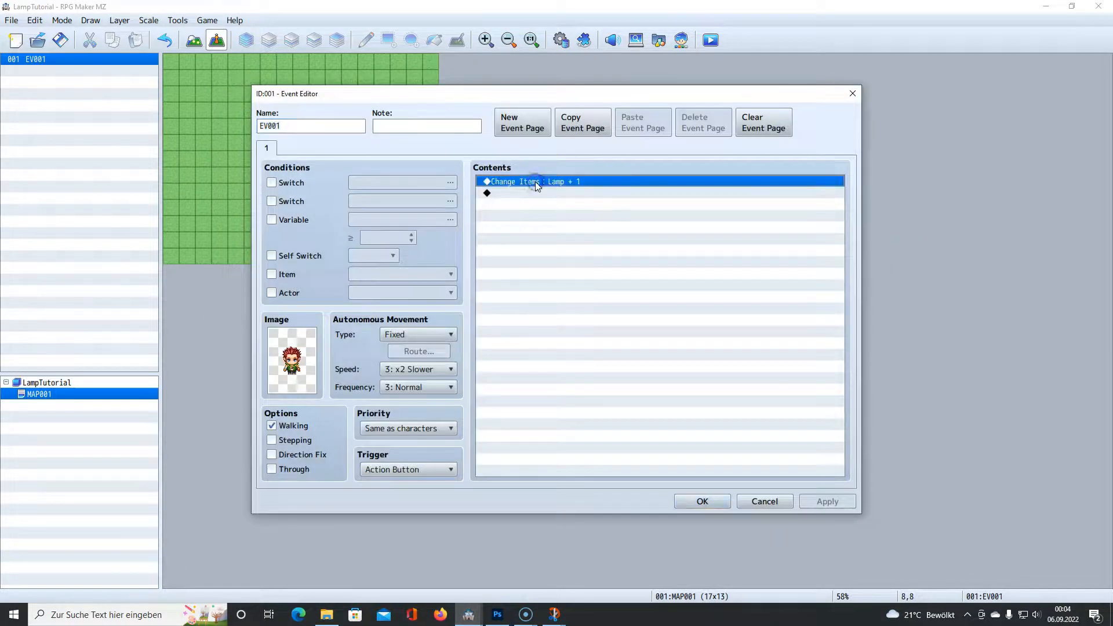
double_click(536, 193)
click(512, 150)
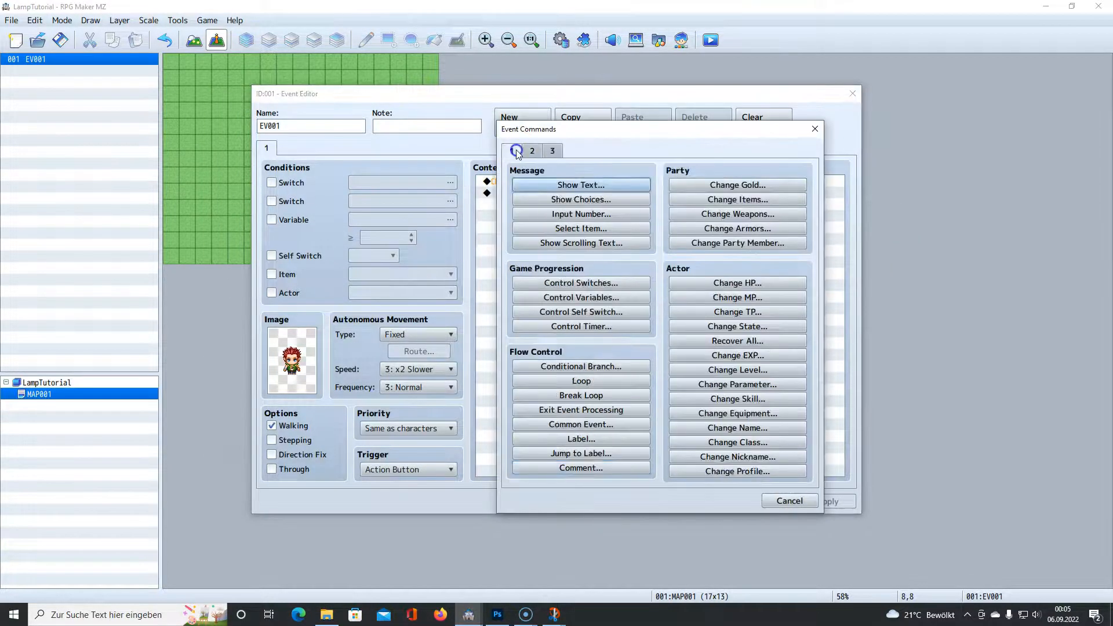
click(579, 282)
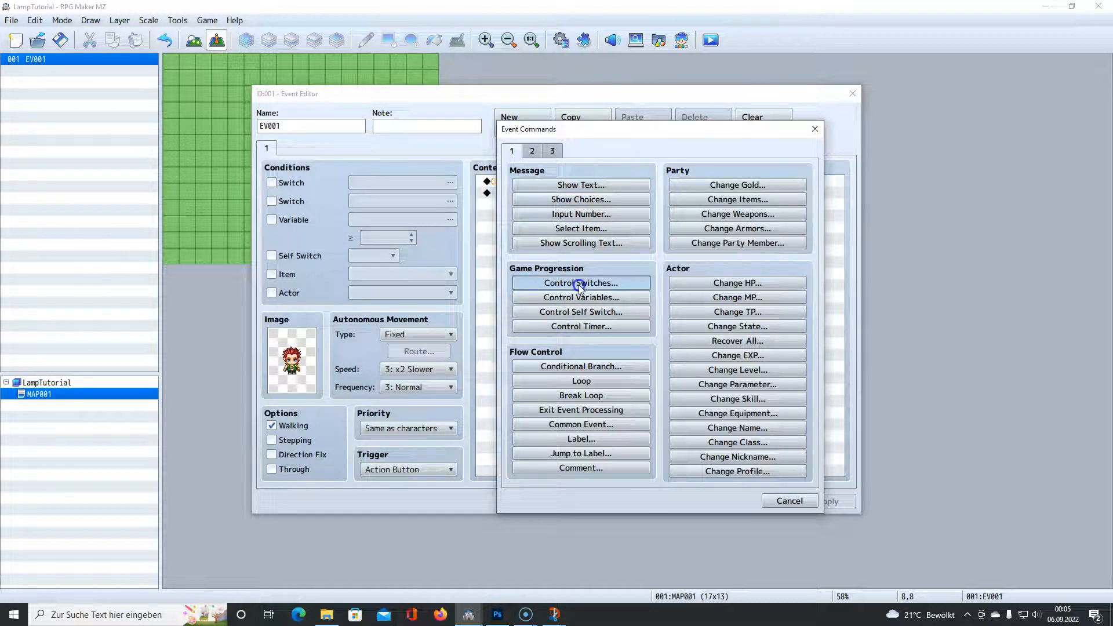
click(688, 291)
click(702, 206)
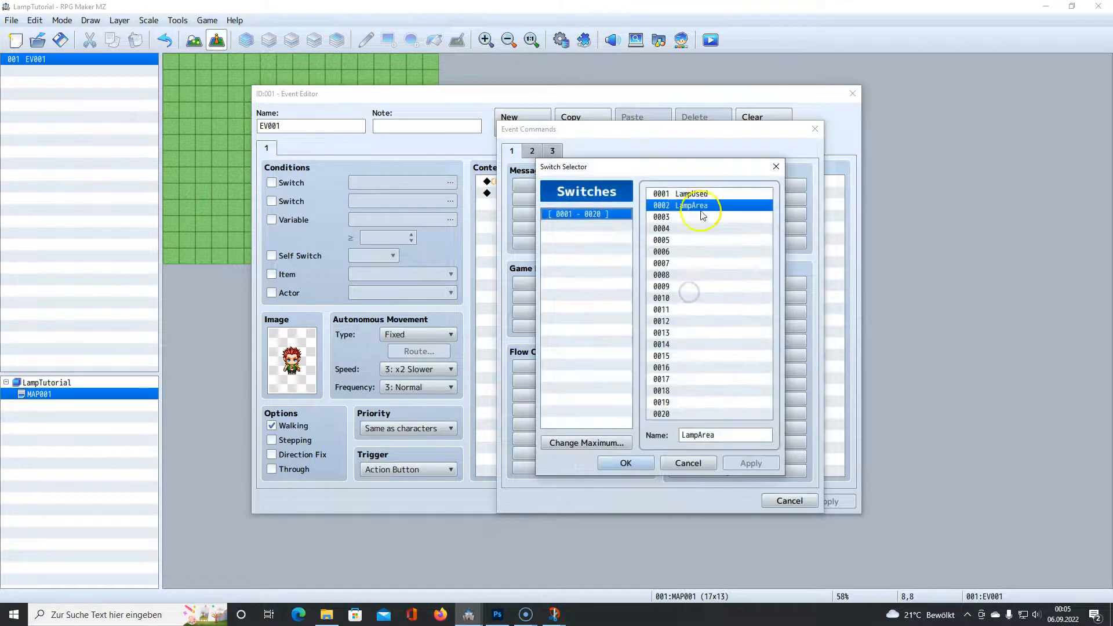
double_click(702, 206)
click(656, 375)
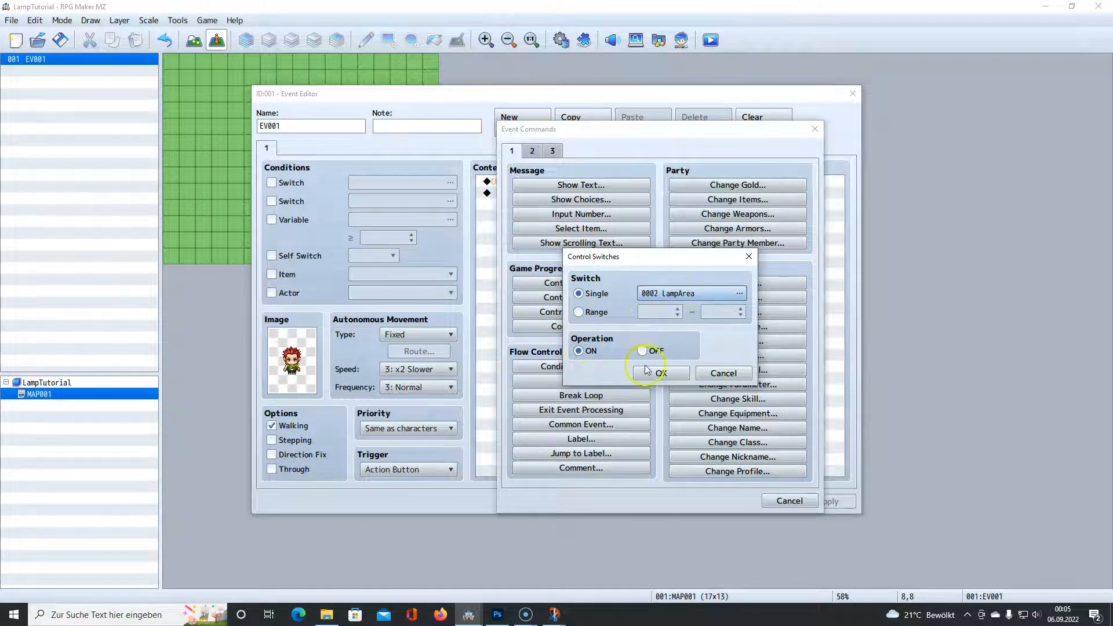
click(647, 371)
click(549, 184)
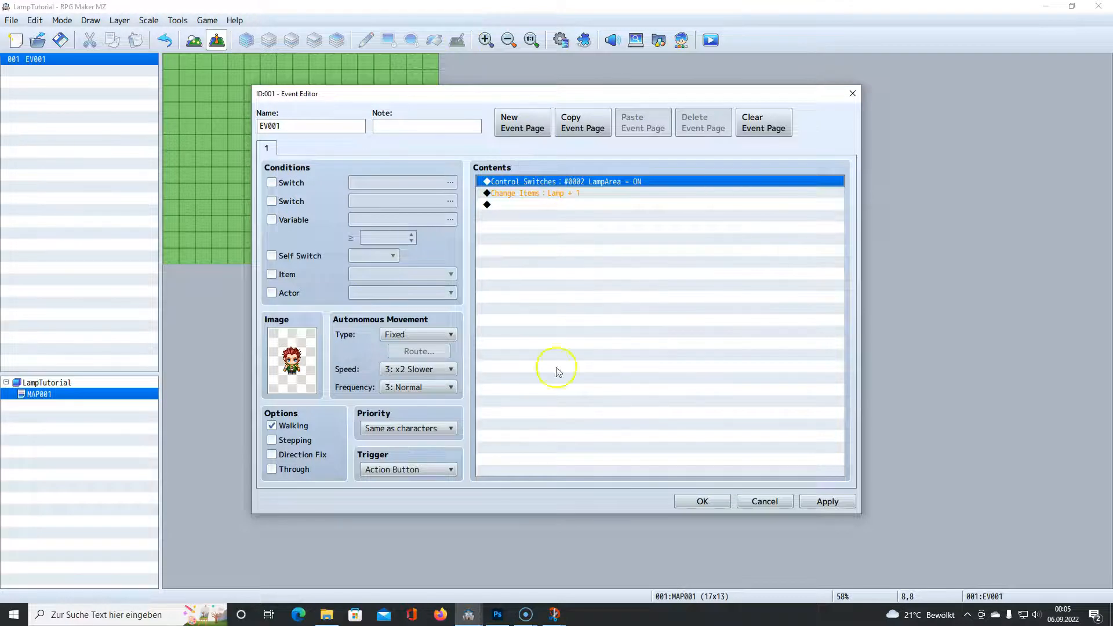
click(712, 502)
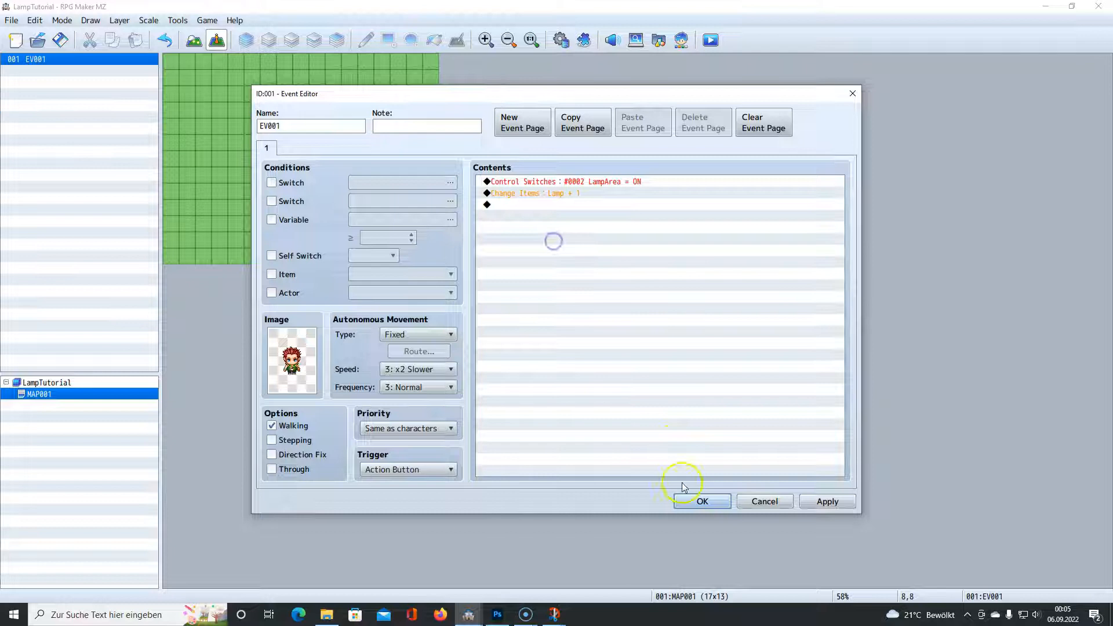
click(690, 499)
- Launch a playtest with the game changes saved and start a new game
click(711, 42)
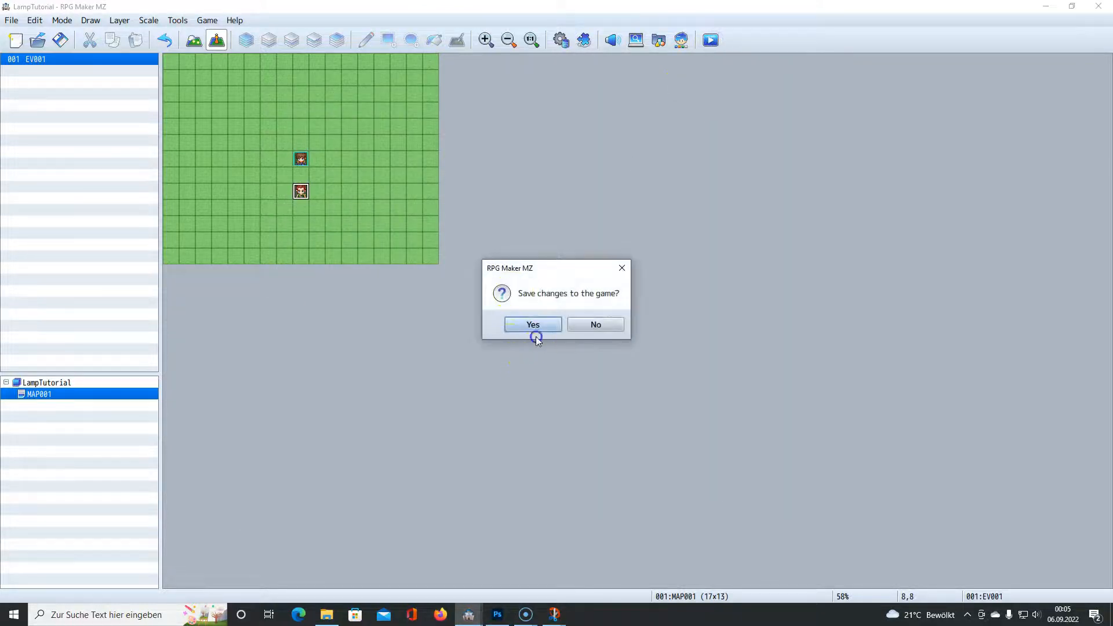
click(534, 329)
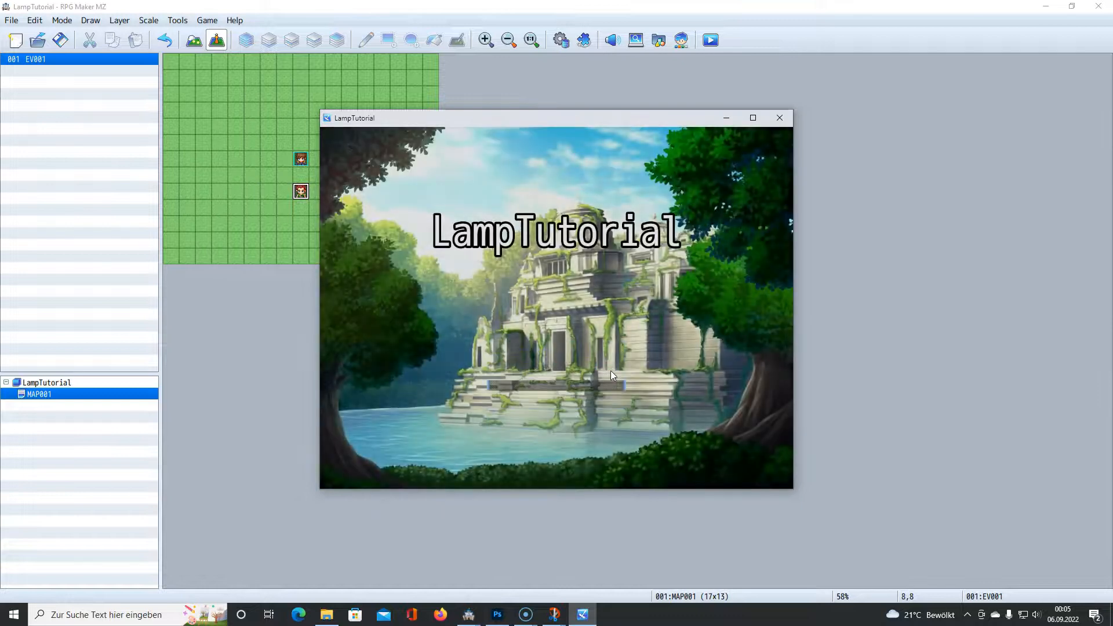
click(611, 372)
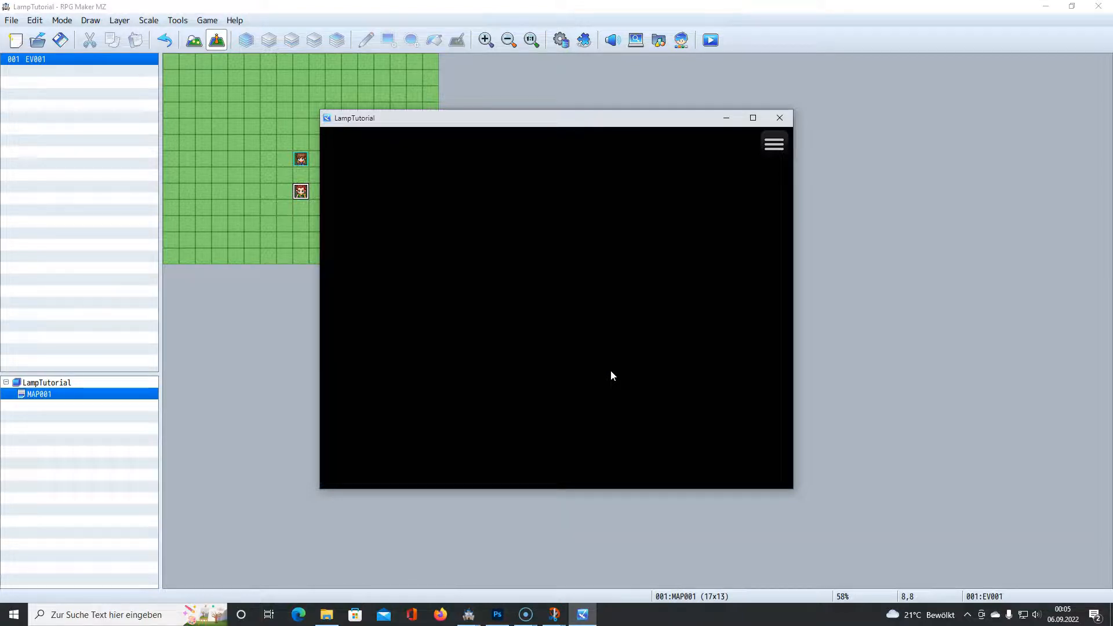
- Use the Lamp key item from the in-game menu and walk the player around to test the light circle
key(Escape)
key(Return)
key(Right)
key(Right)
key(Right)
key(Return)
key(Return)
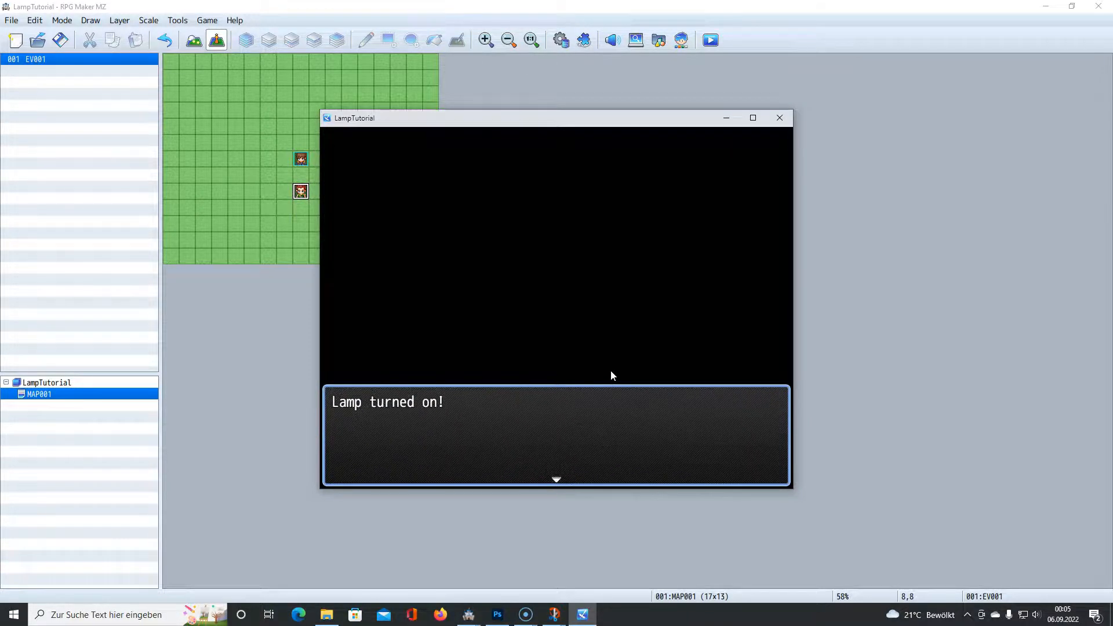
key(Return)
key(Right)
key(Up)
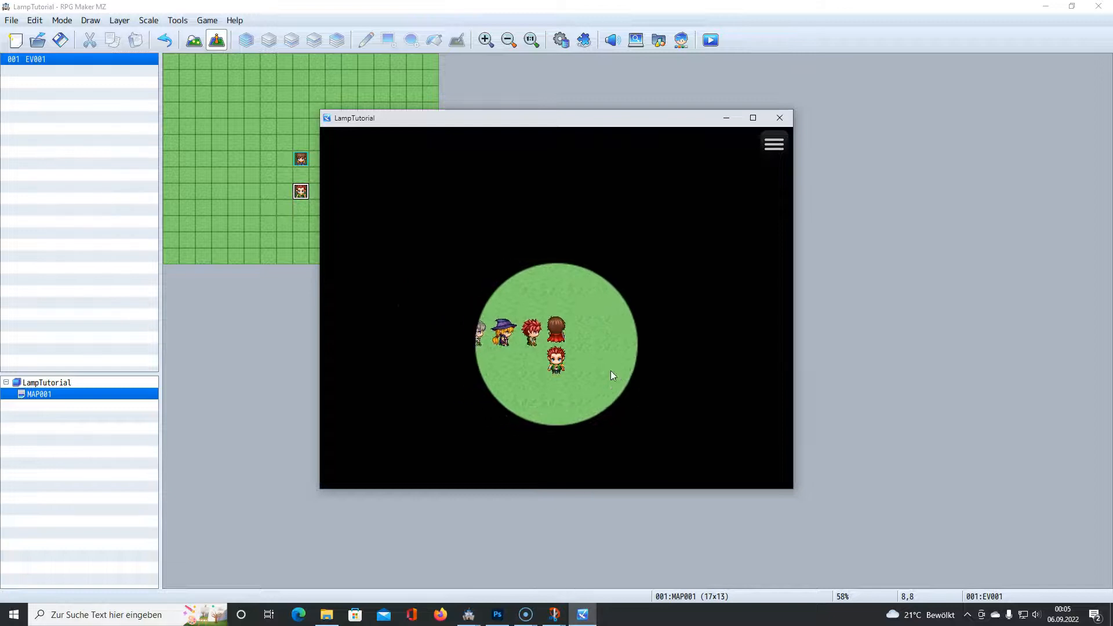
- Walk the party around the dark map to test how the light circle follows the player
key(Right)
key(Down)
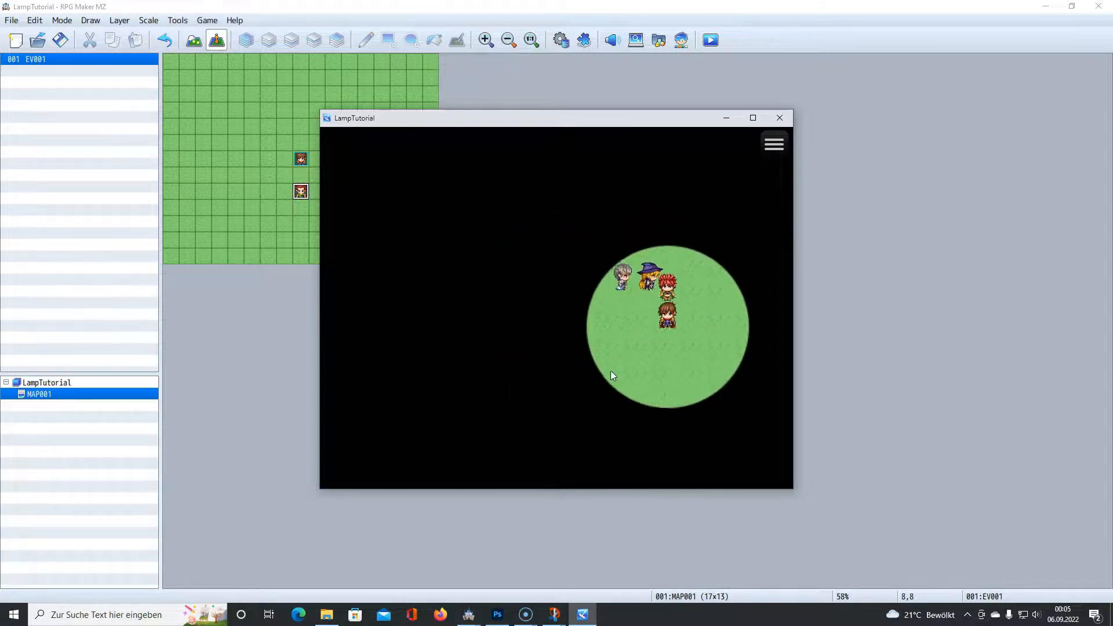
key(Left)
key(Up)
key(Left)
- Use the Lamp key item again to test turning the light off, and close the playtest
key(Escape)
key(Return)
key(Right)
key(Right)
key(Right)
key(Return)
key(Return)
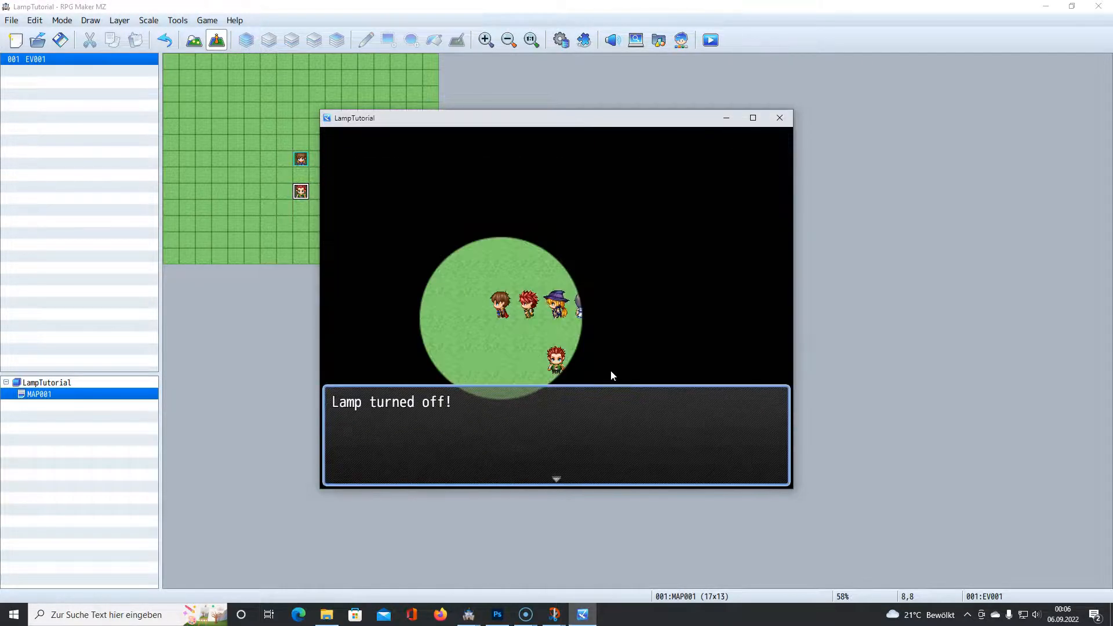
key(Return)
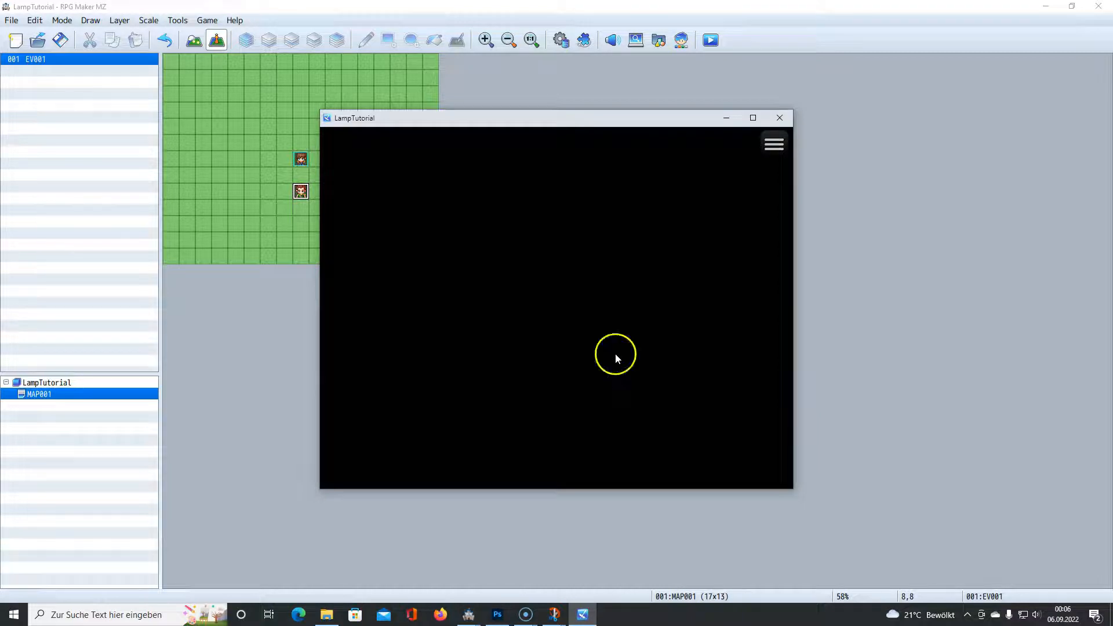
click(780, 119)
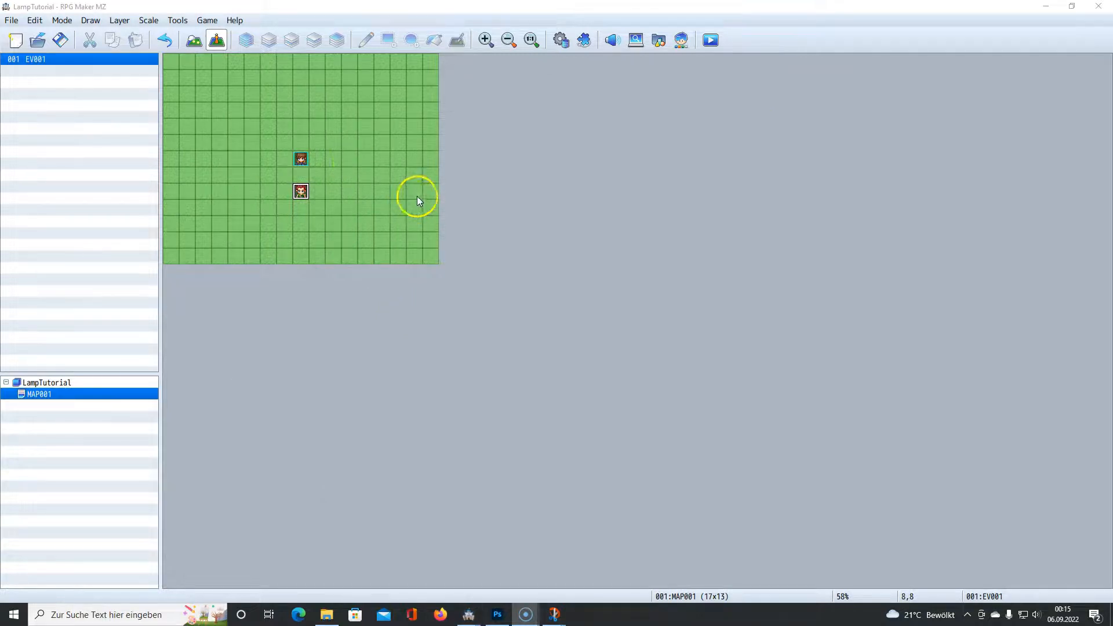
- Cut the Erase Picture #1 command from the outer Else branch of the LampController common event
click(560, 40)
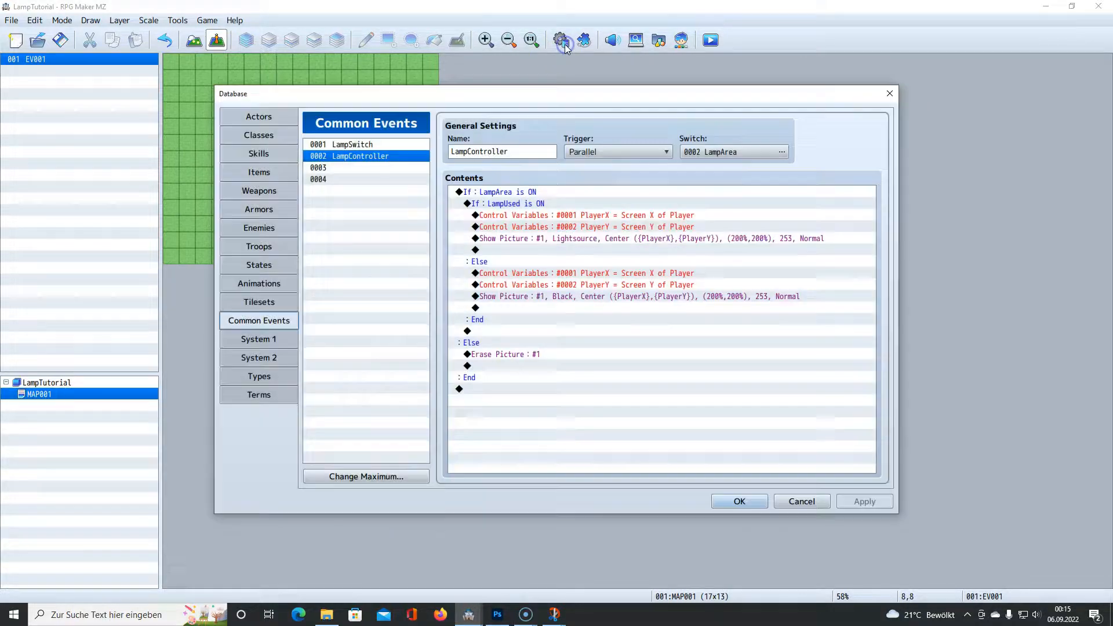
click(505, 354)
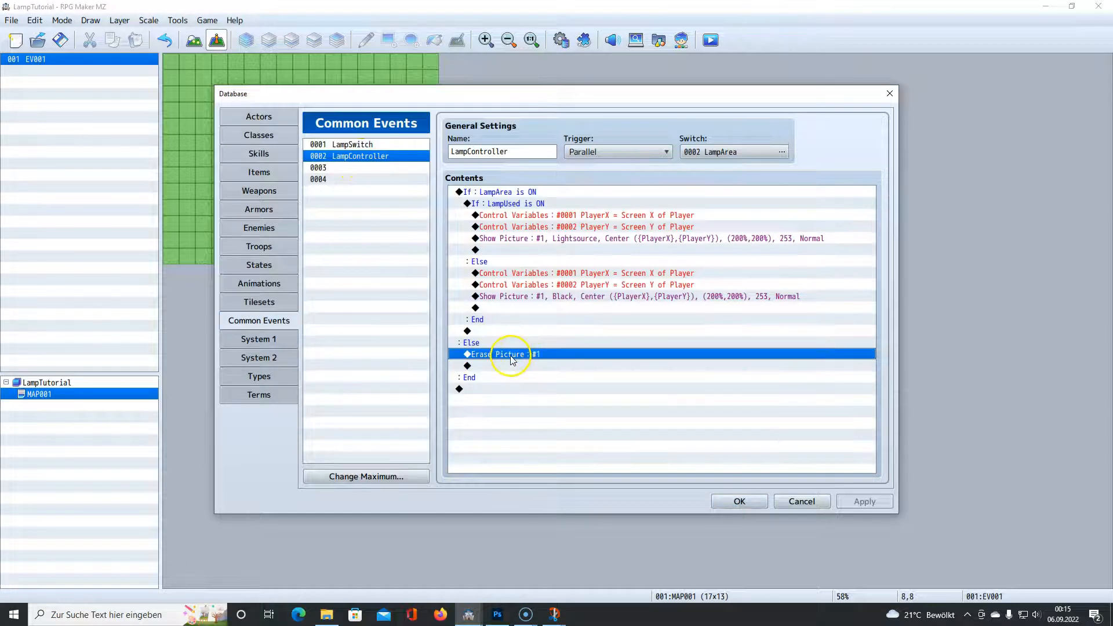
right_click(513, 360)
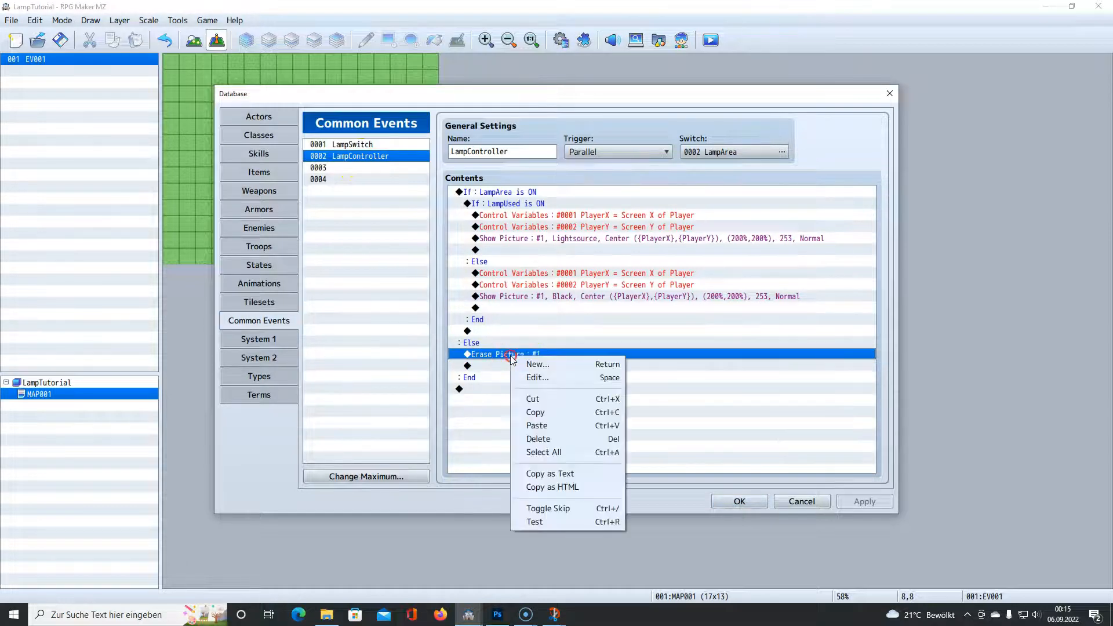
click(528, 400)
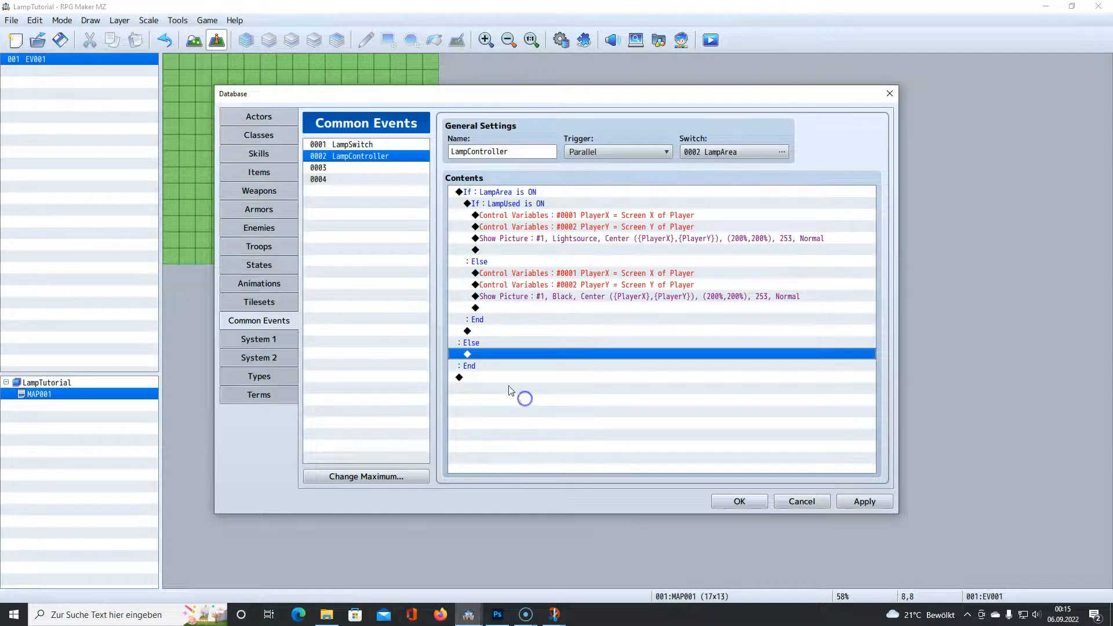
- Remove the Else branch from LampController's LampArea conditional branch and accept the database changes
click(511, 193)
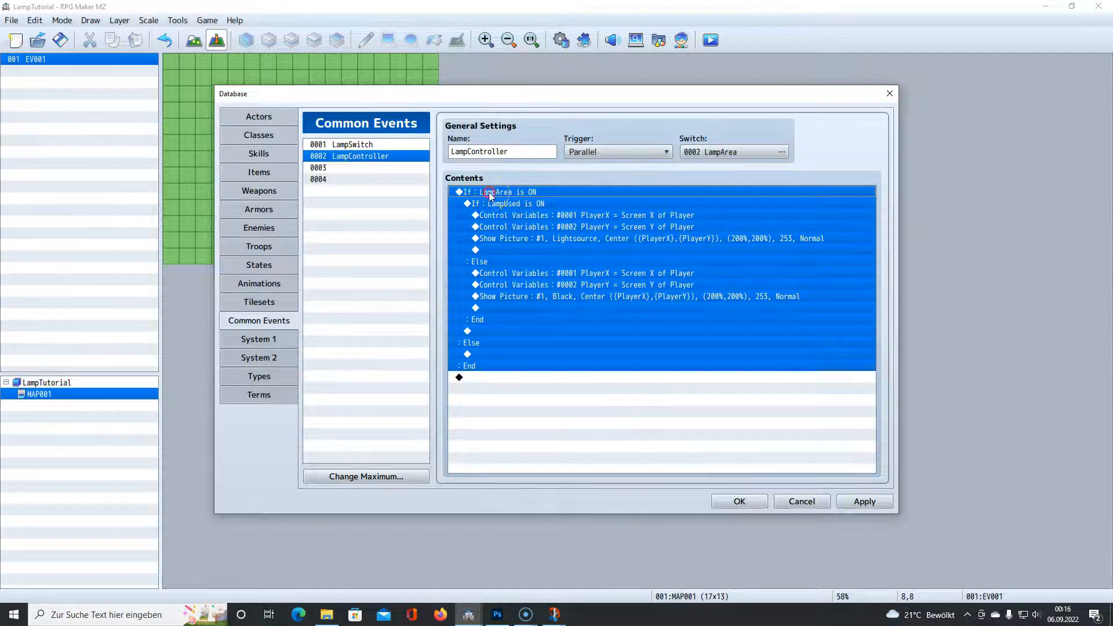
right_click(490, 192)
click(513, 214)
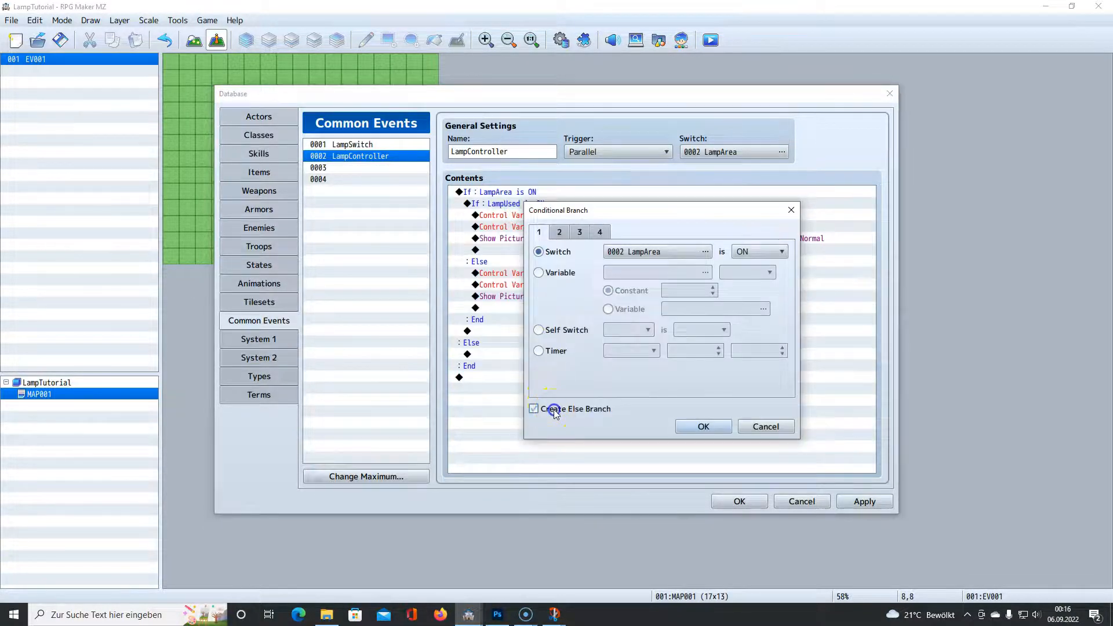
click(703, 426)
click(379, 145)
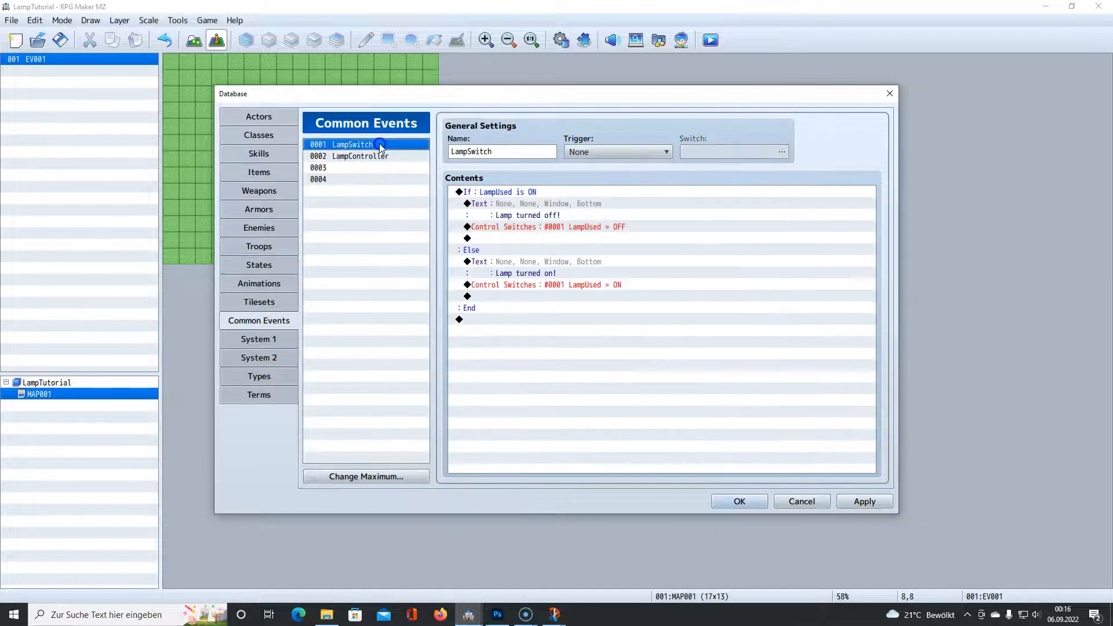
click(373, 156)
click(727, 502)
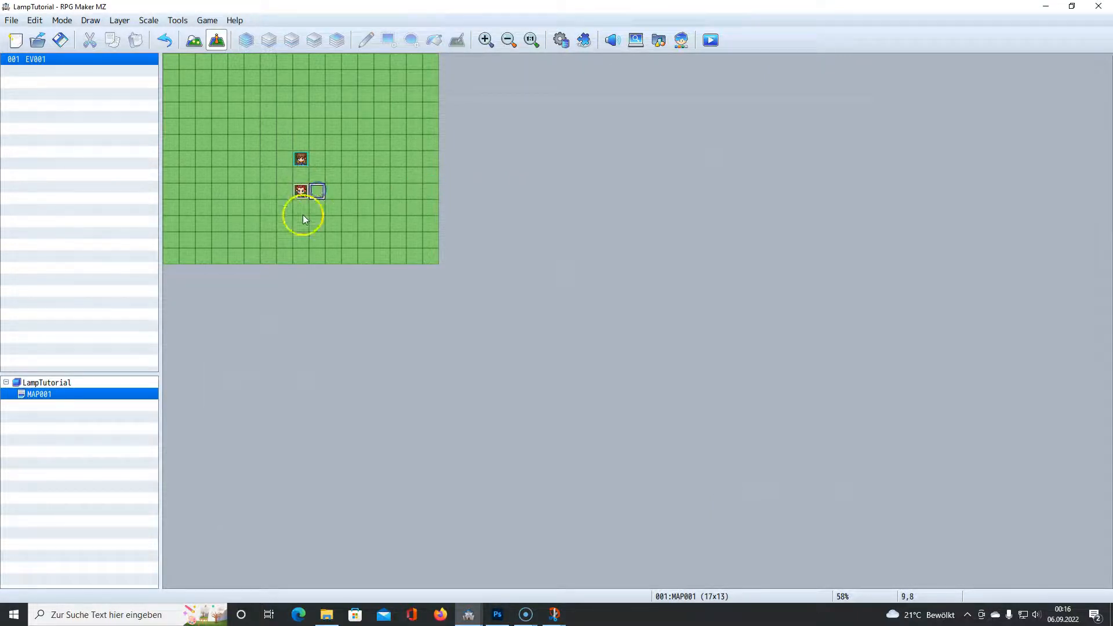
- Duplicate the existing page of map event EV001 as a second event page
click(301, 211)
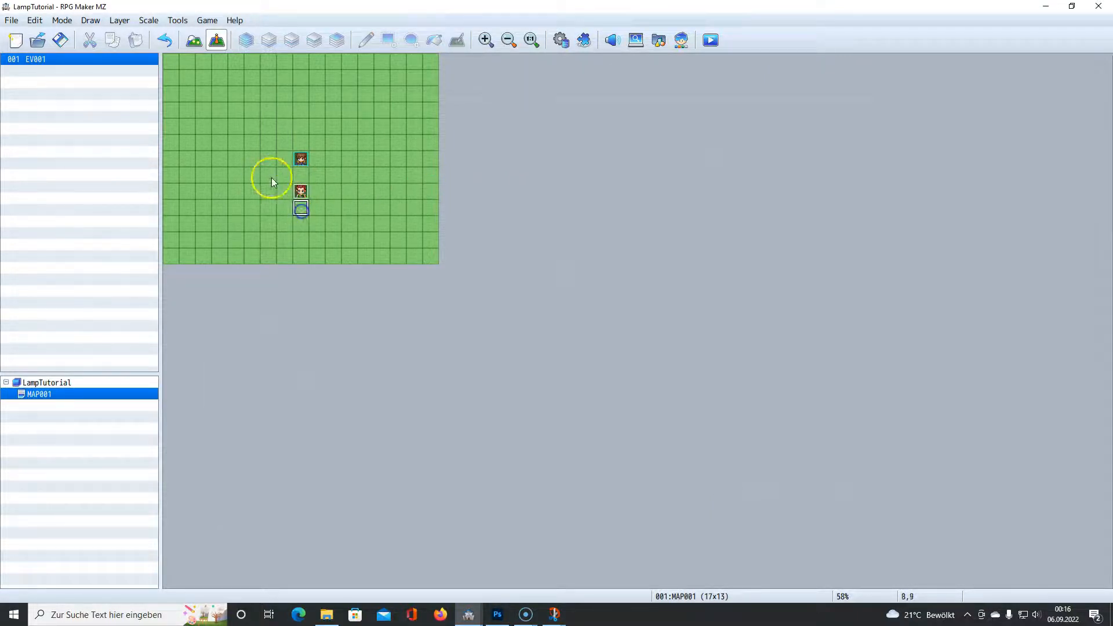
double_click(301, 192)
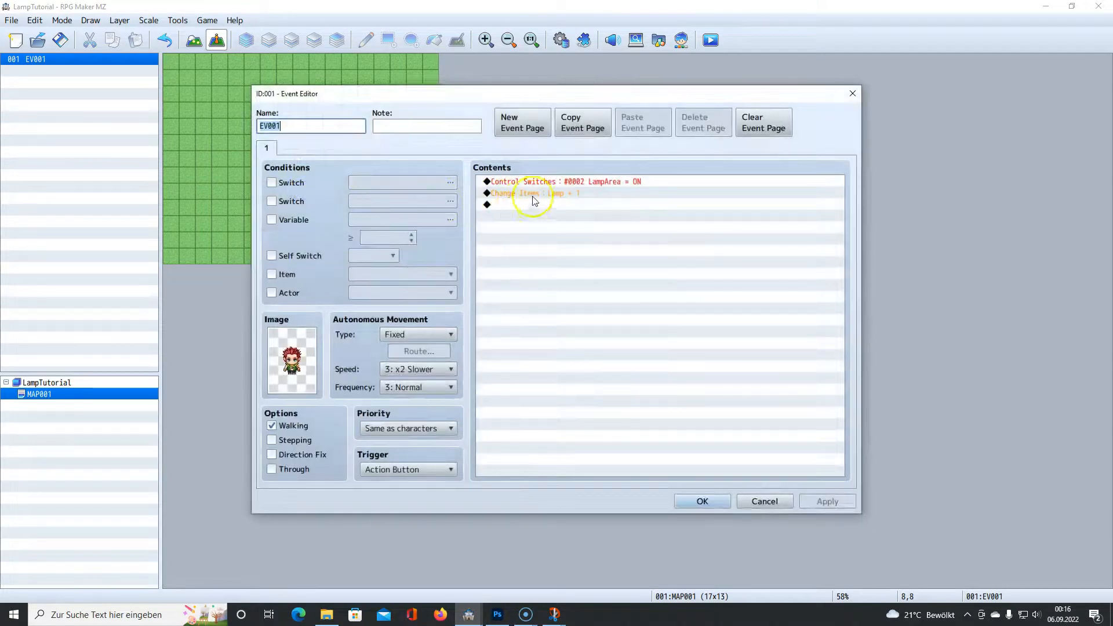
click(589, 181)
click(612, 186)
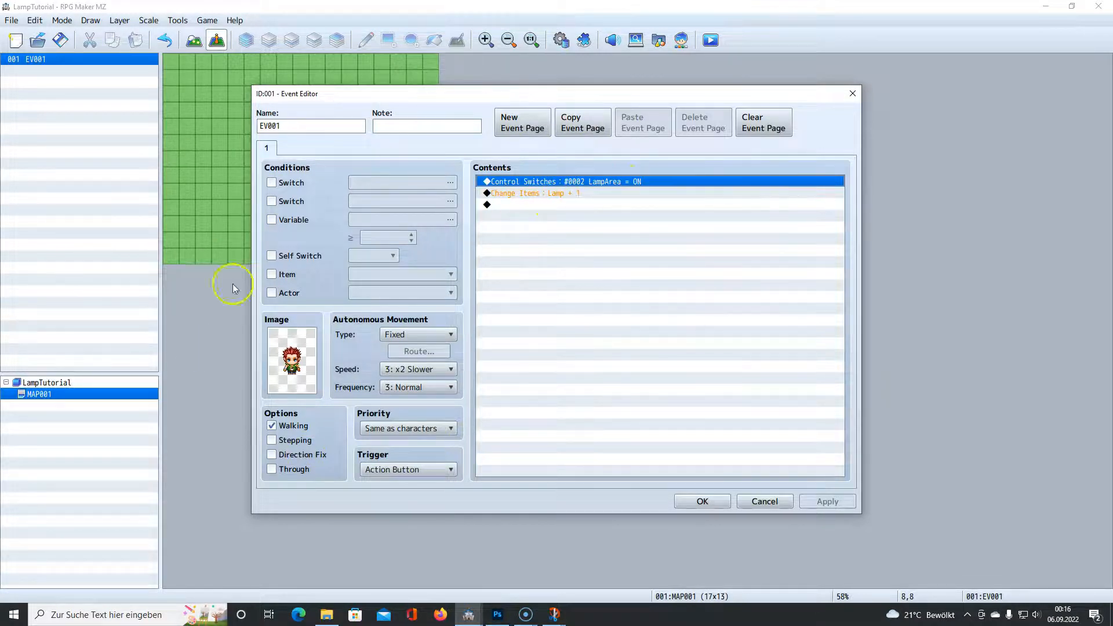
click(594, 132)
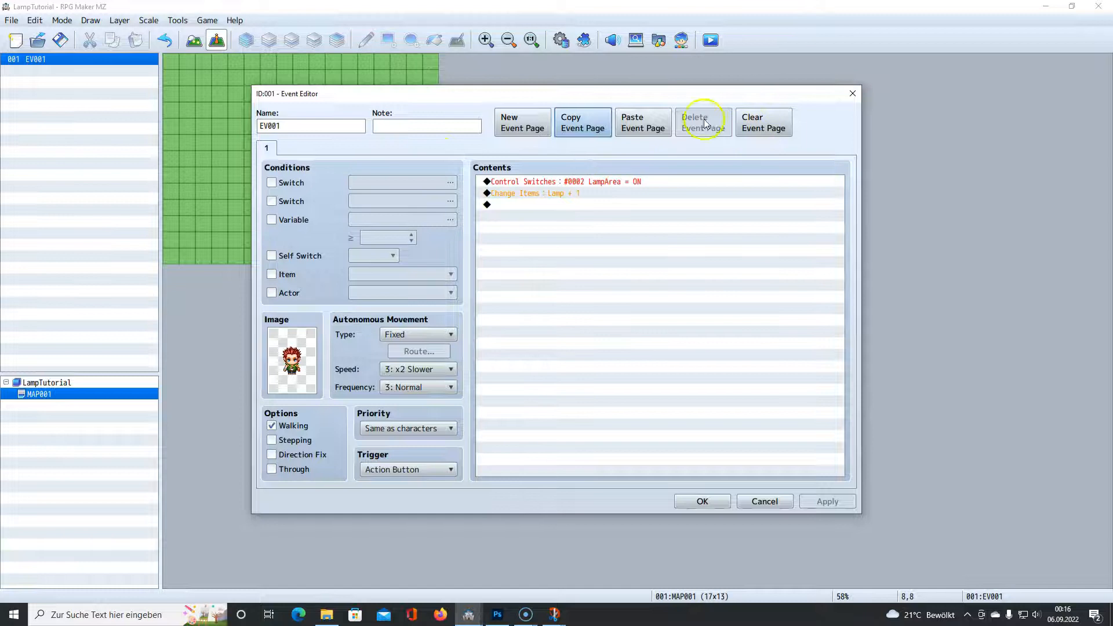
click(644, 125)
- Add a Control Switches command setting 0004 Testing to ON at the end of EV001's page 1
click(269, 149)
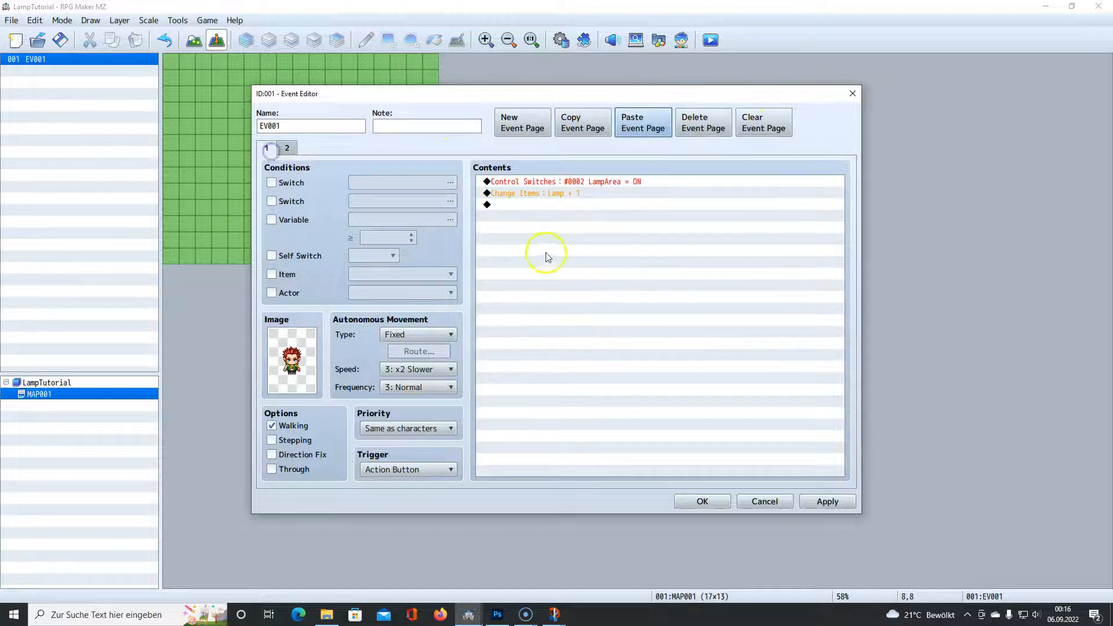
click(516, 211)
double_click(526, 207)
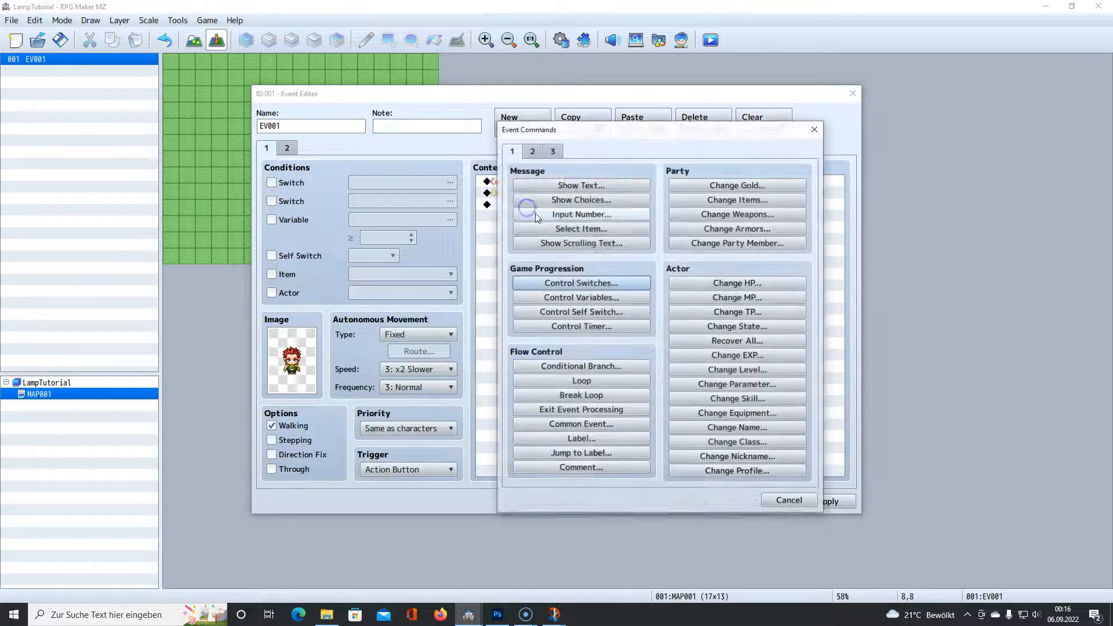
click(580, 283)
click(677, 294)
double_click(690, 231)
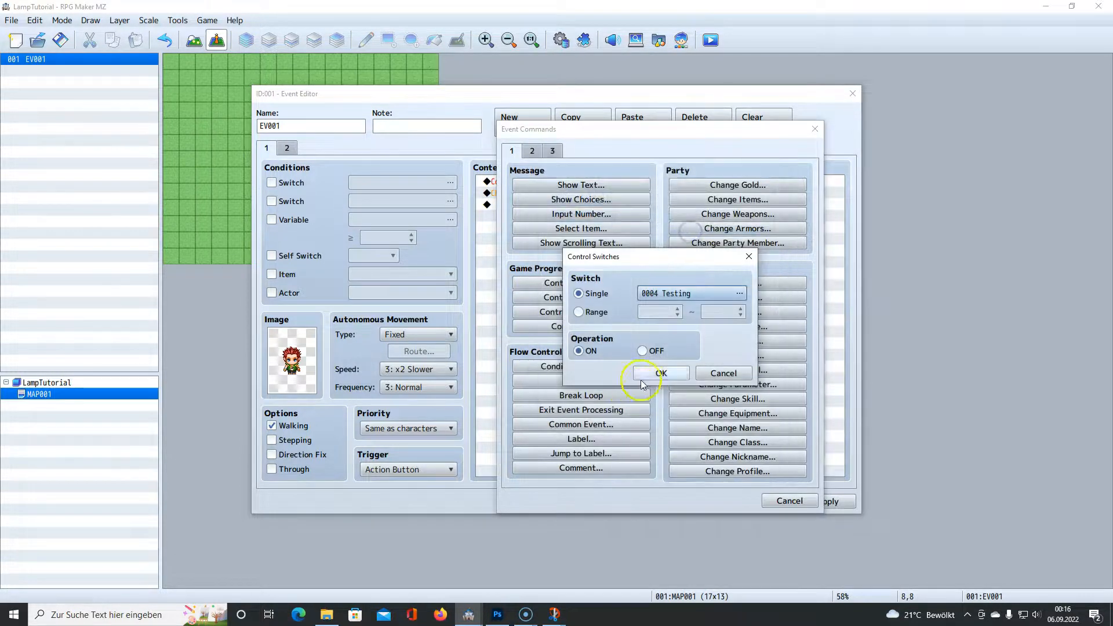
click(658, 374)
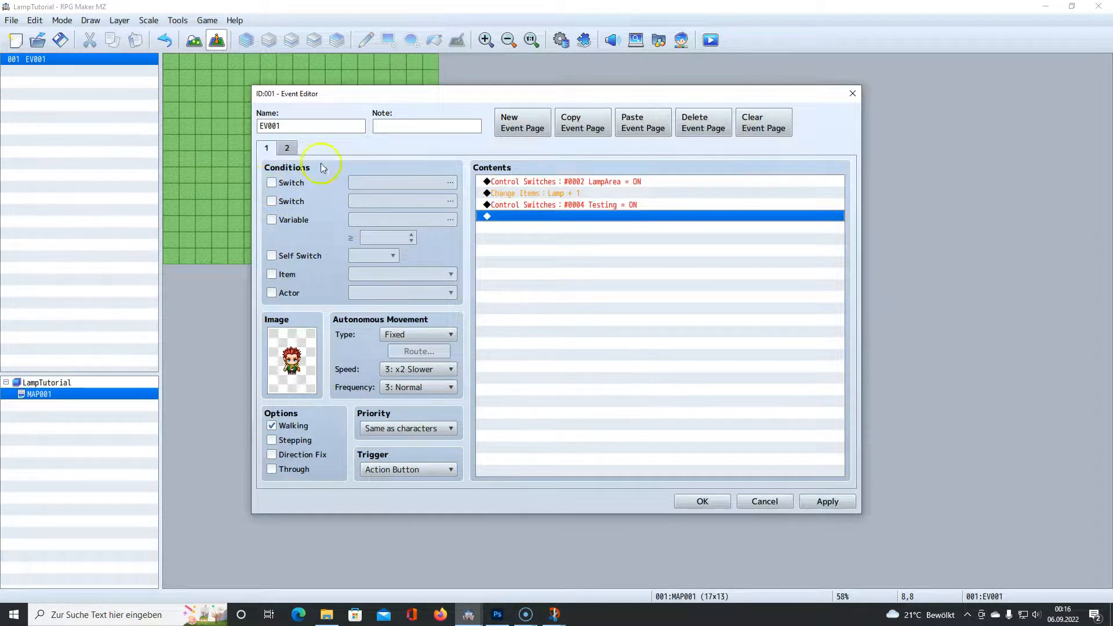
- Review the order of the LampArea, Change Items and Testing commands on page 1 of EV001
click(535, 184)
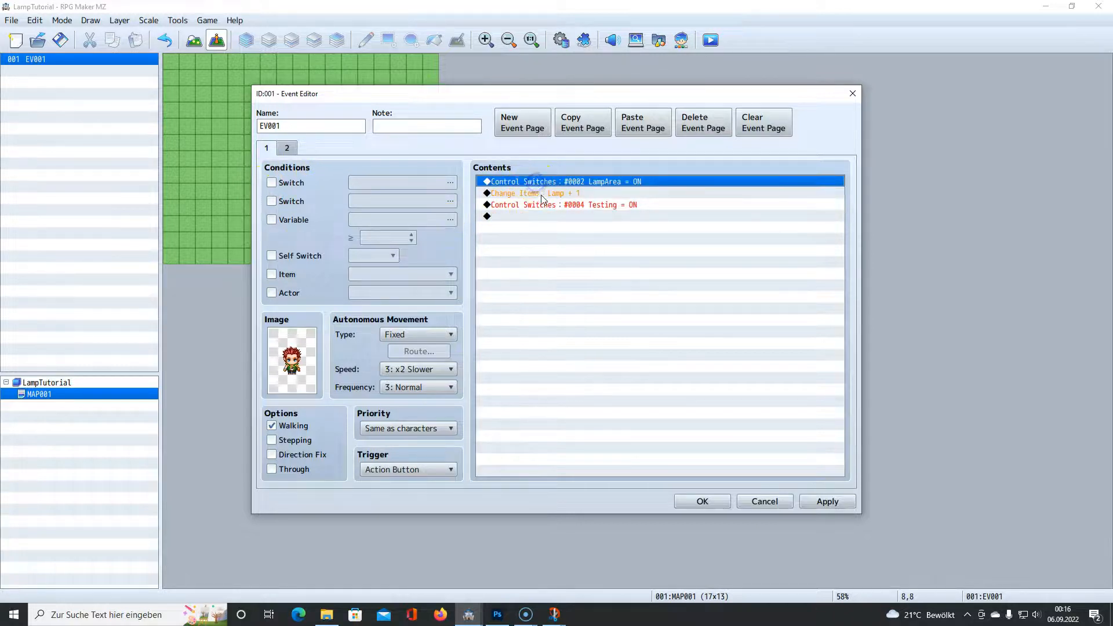
click(542, 194)
click(555, 181)
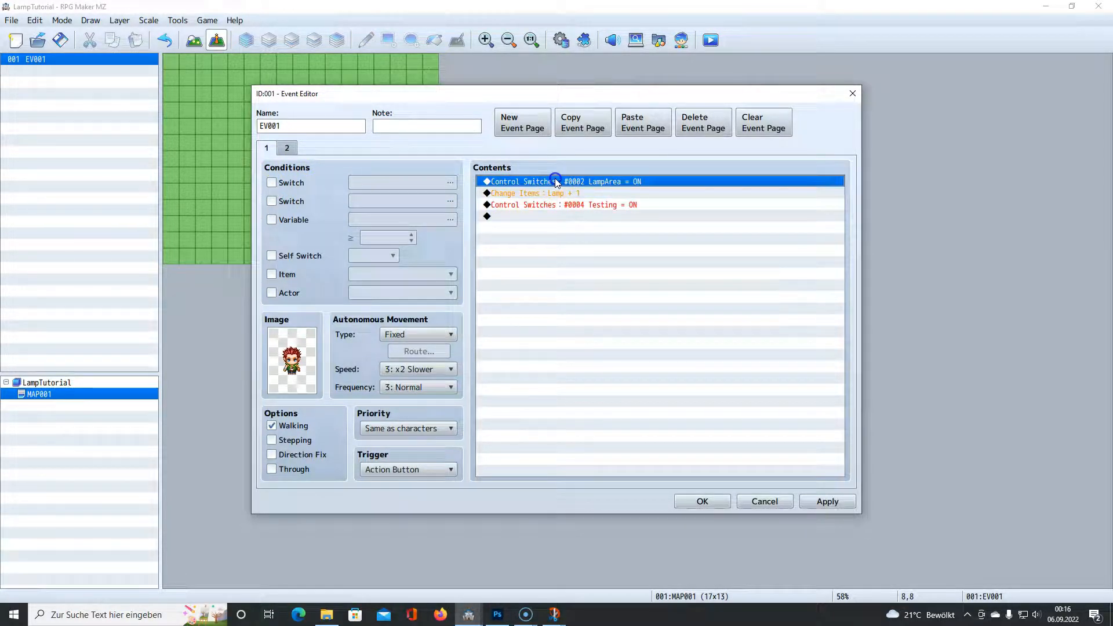
click(551, 193)
click(541, 205)
click(548, 182)
click(607, 182)
click(565, 194)
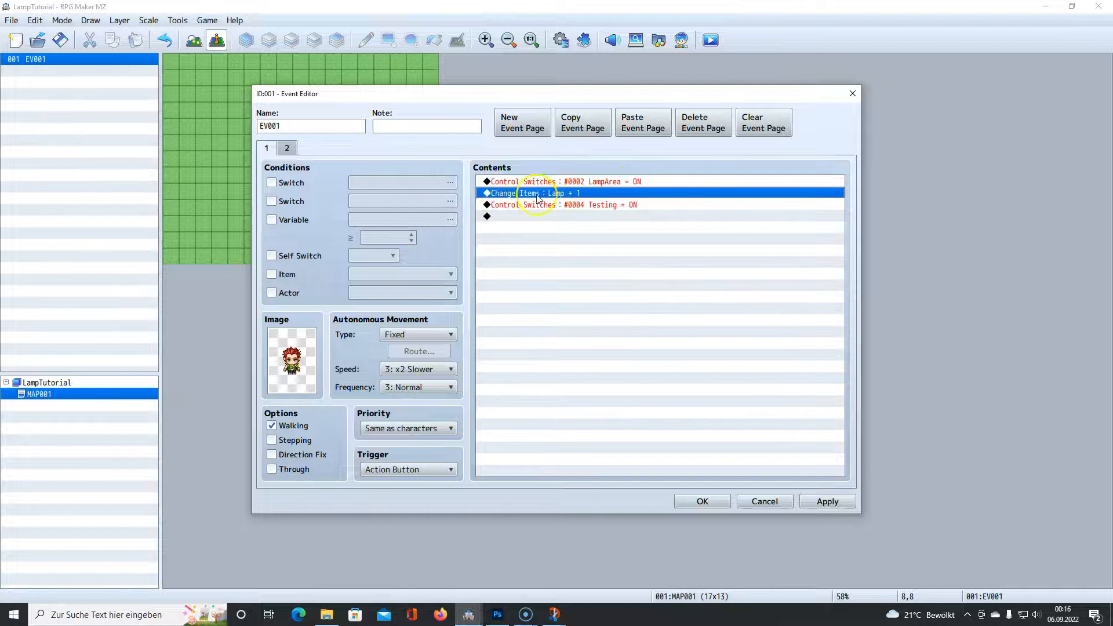
click(591, 204)
- Set switch 0004 Testing as the condition for EV001's page 2
click(288, 149)
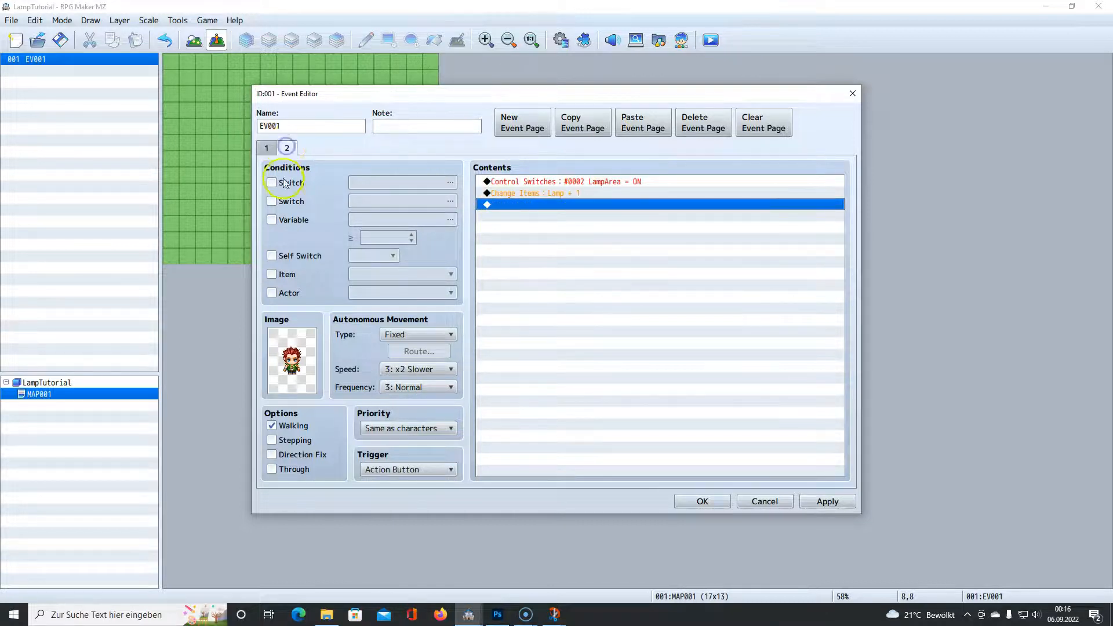
click(271, 182)
click(450, 183)
double_click(587, 214)
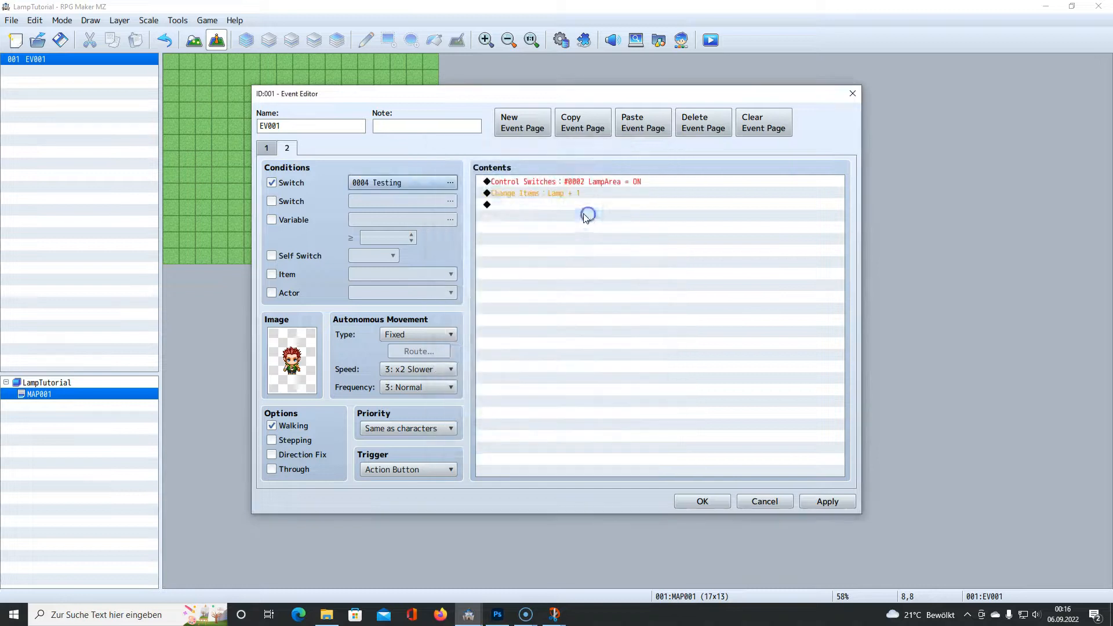
- Compare the two pages of EV001 and delete the Change Items command from page 2
click(266, 148)
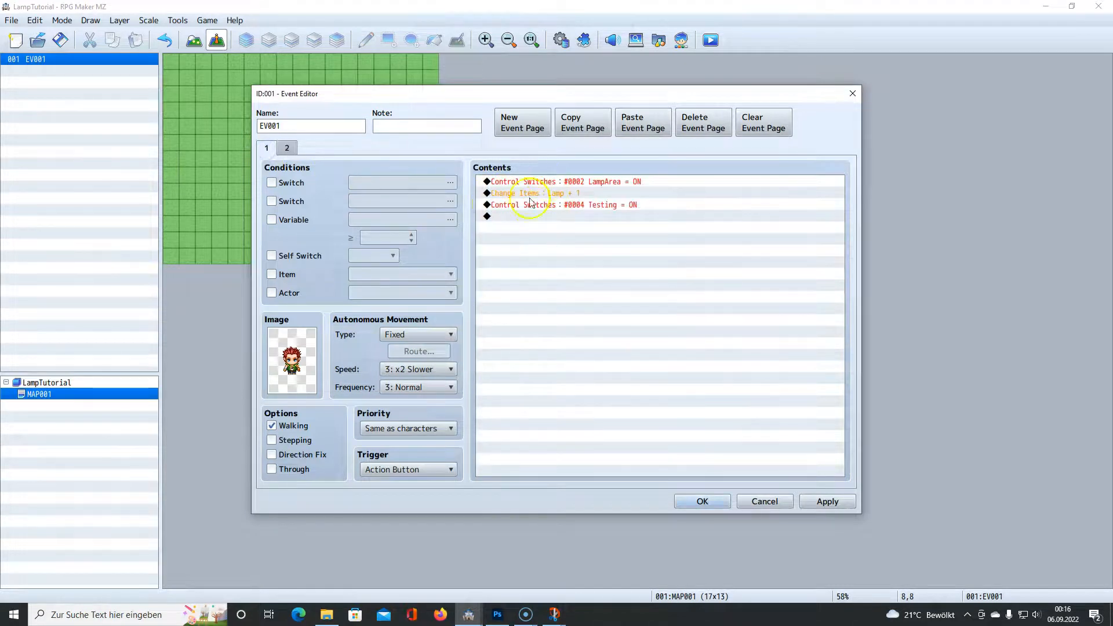
click(287, 148)
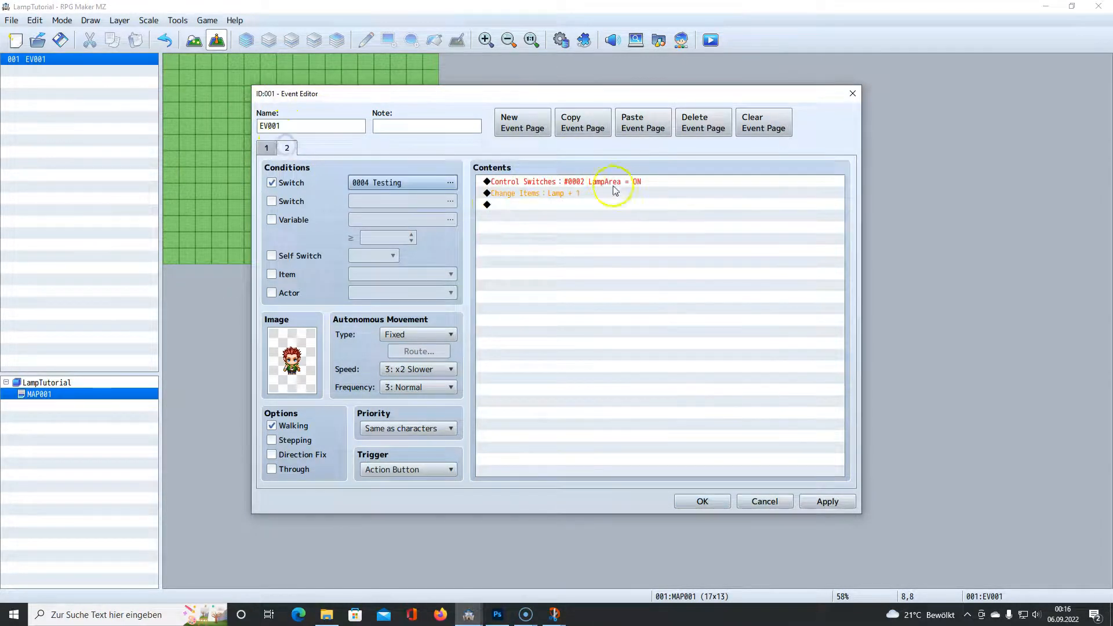
click(577, 182)
click(555, 193)
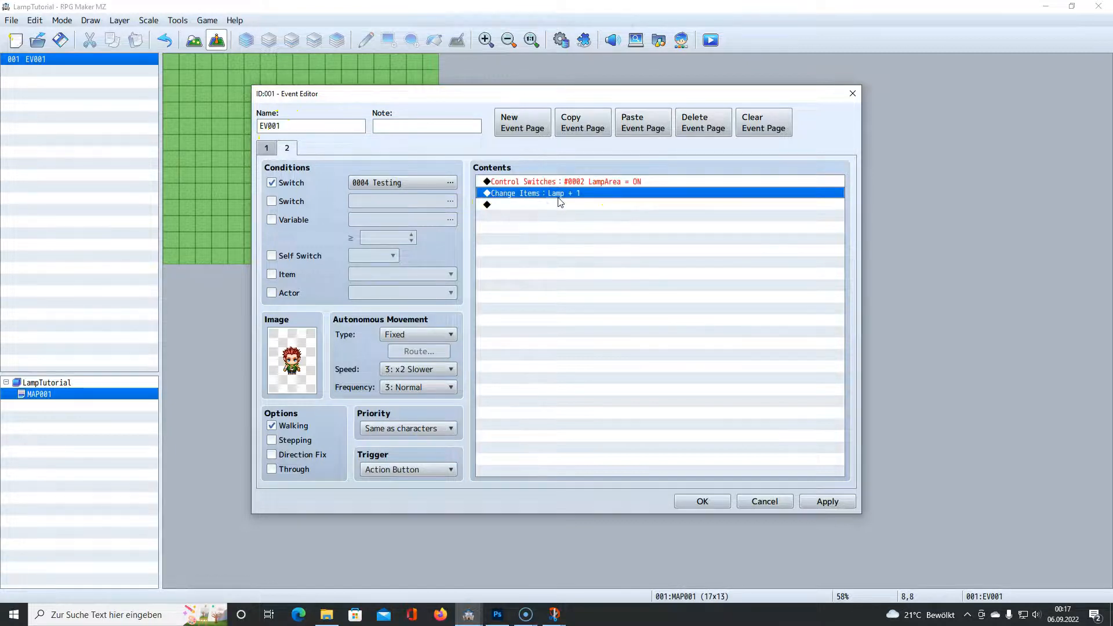
- Change page 2's Control Switches command to set 0002 LampArea to OFF
click(568, 183)
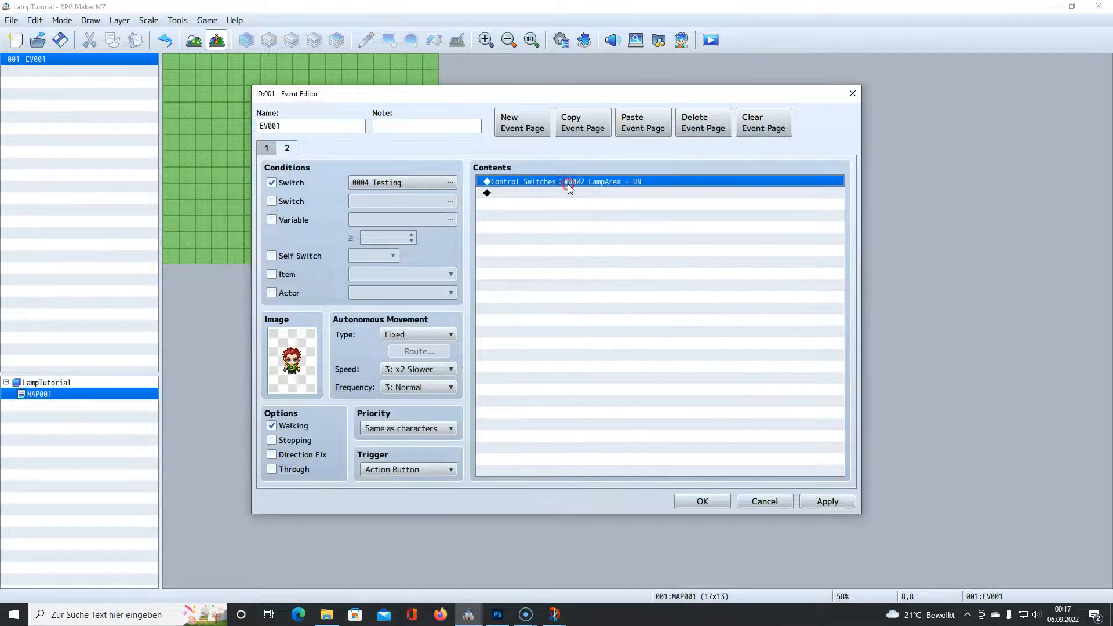
right_click(568, 184)
click(590, 205)
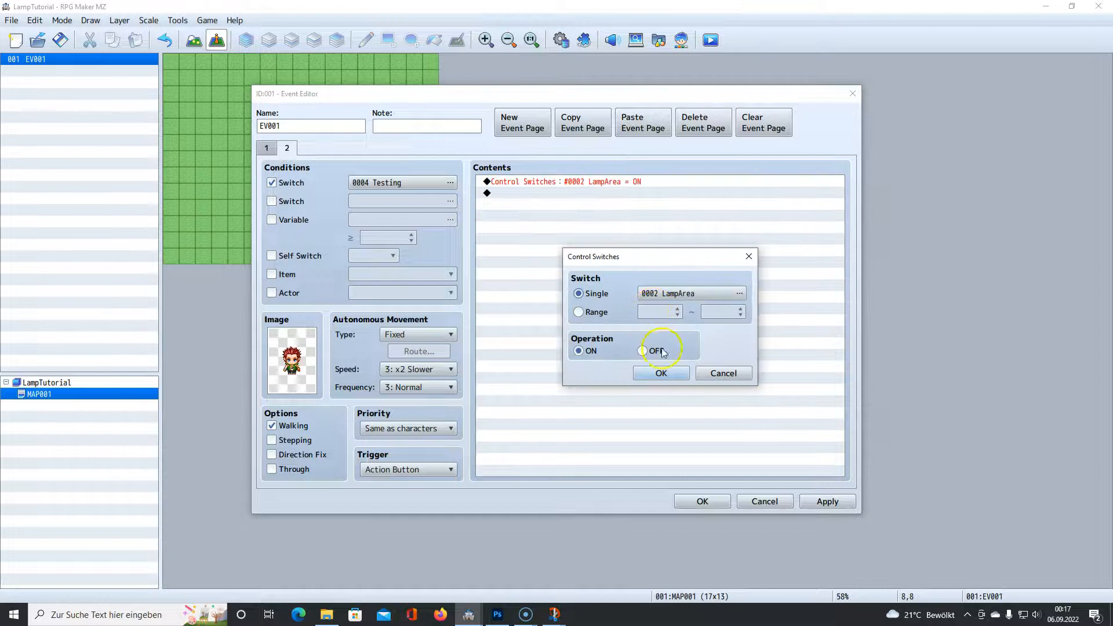
click(659, 375)
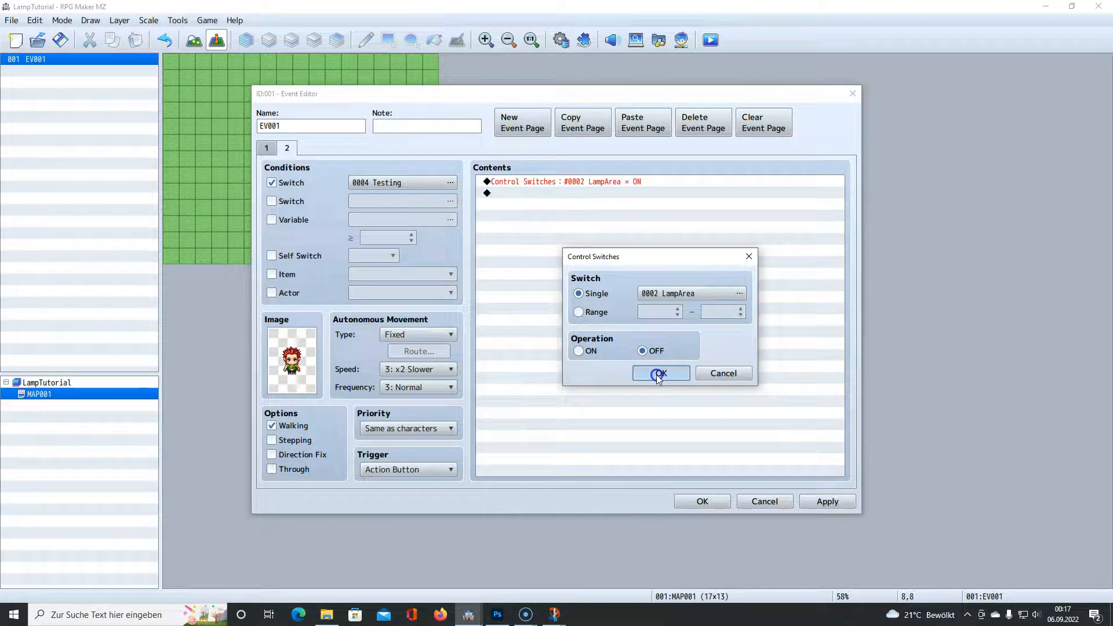
- Add an Erase Picture command for picture #1 below the LampArea command on page 2
click(553, 195)
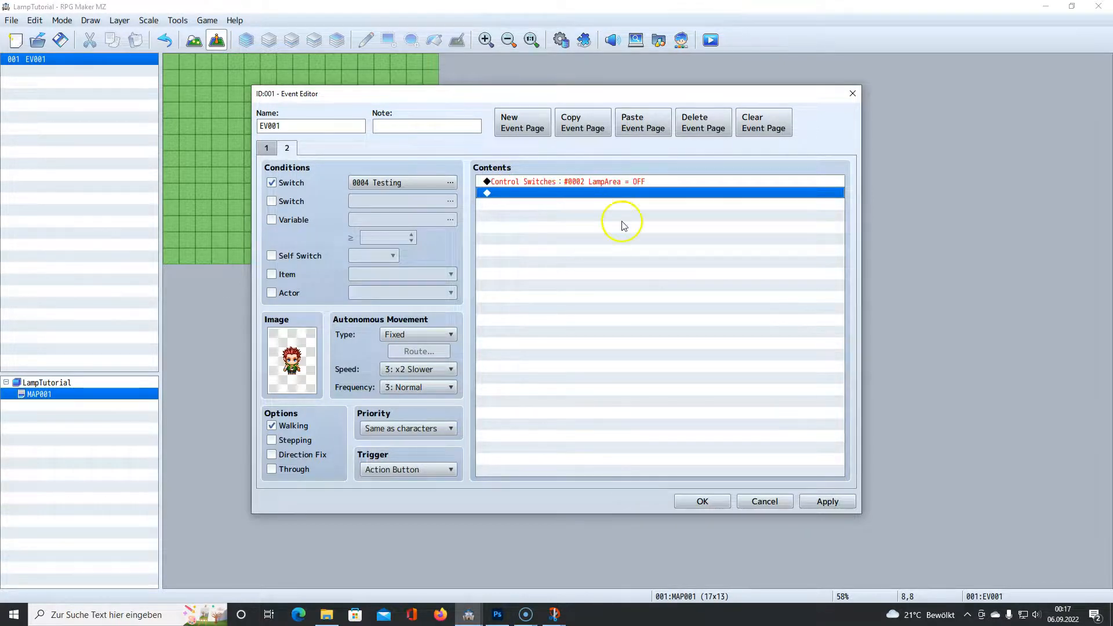
double_click(538, 194)
click(537, 152)
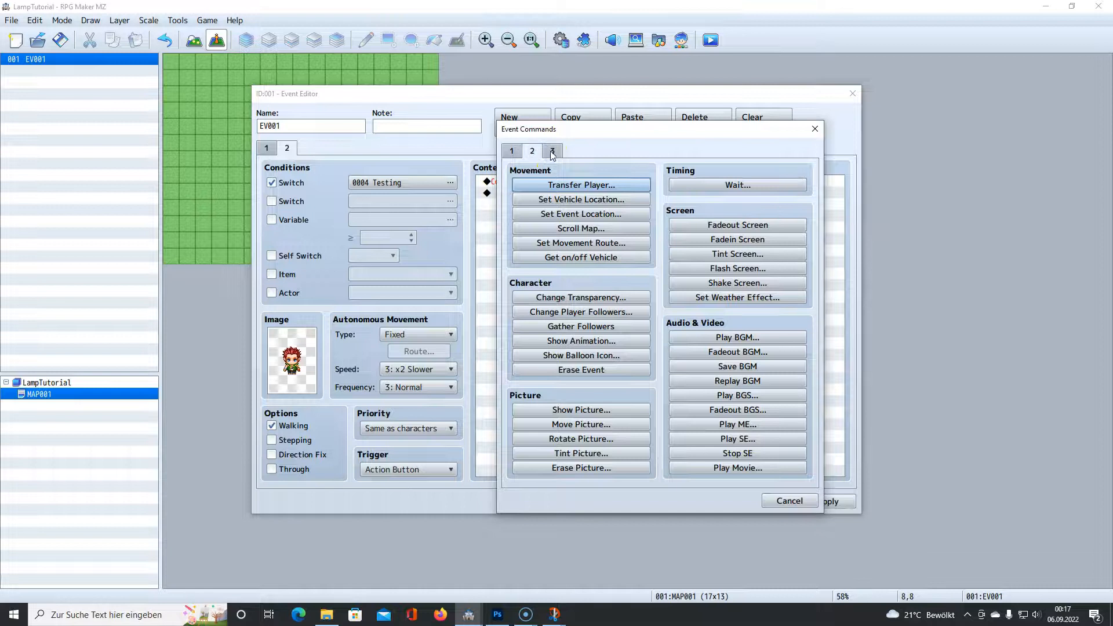
click(572, 469)
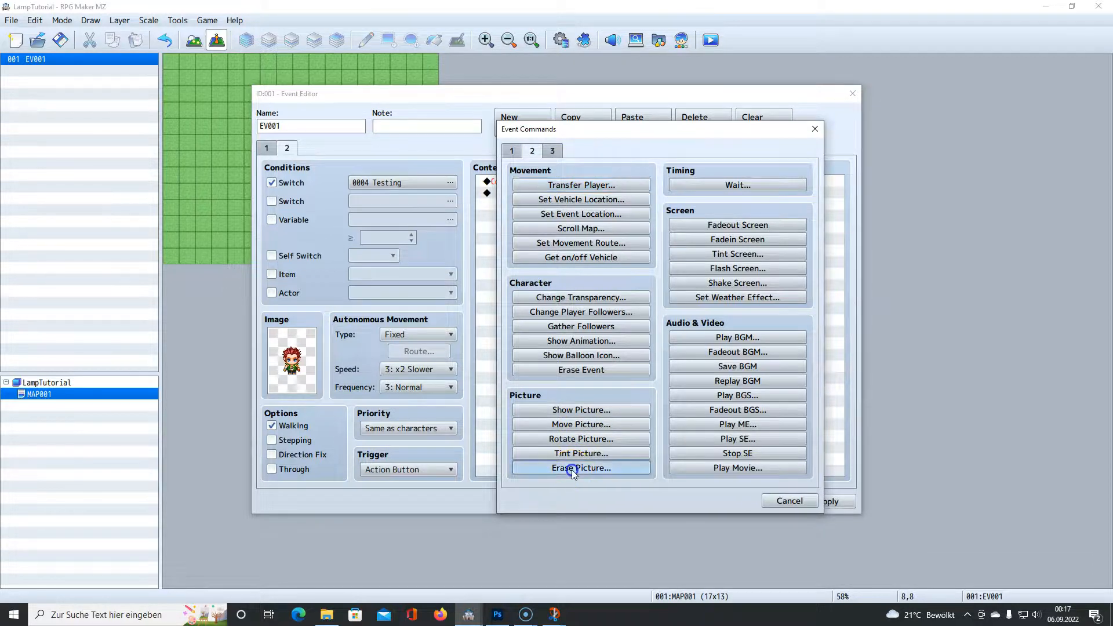
click(633, 351)
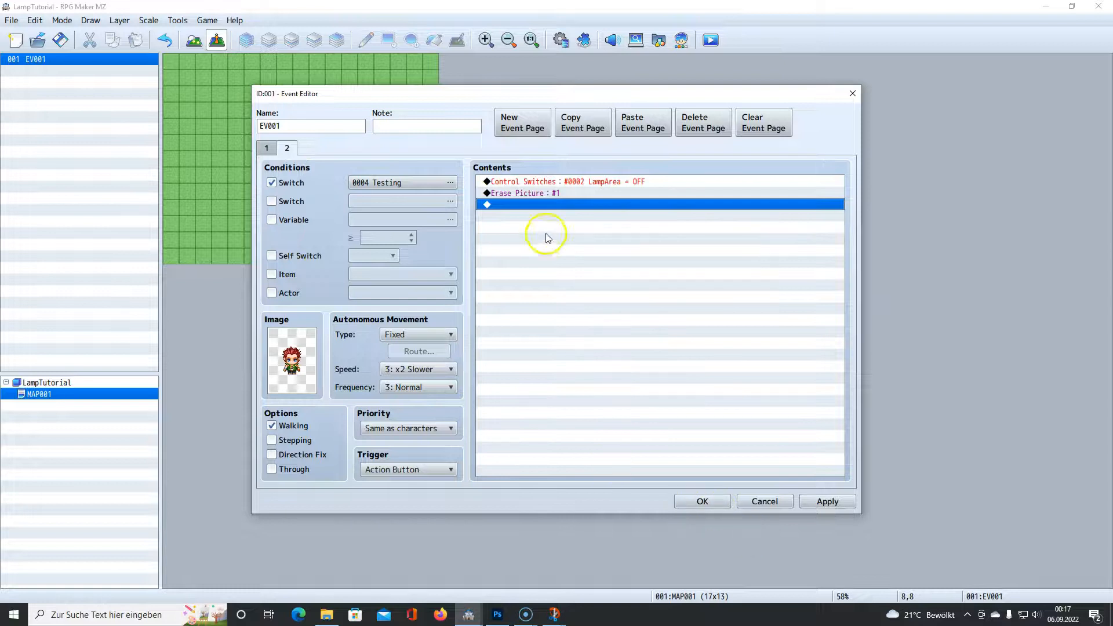
- Add a Control Switches command setting 0004 Testing to OFF below the Erase Picture command on page 2
double_click(527, 208)
click(511, 151)
click(581, 284)
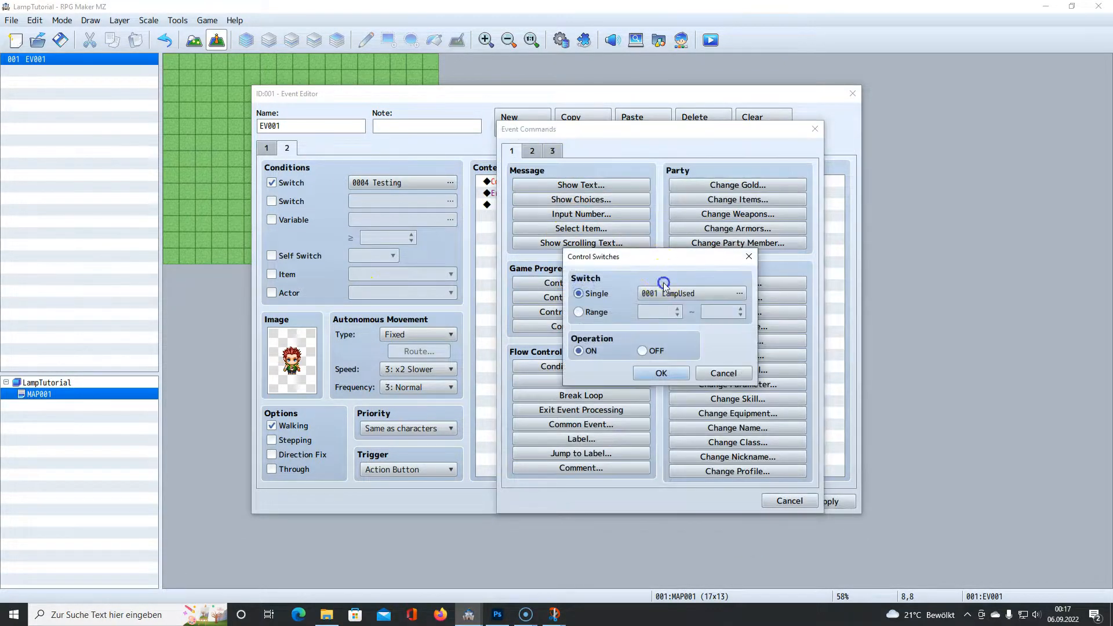
click(672, 291)
click(688, 230)
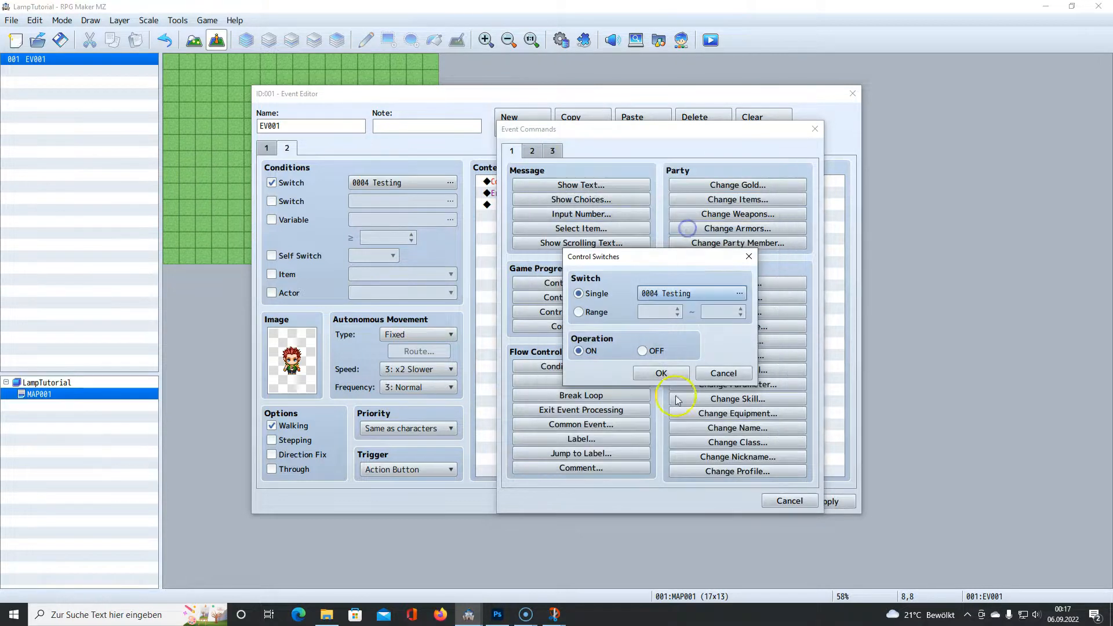
click(659, 373)
right_click(582, 200)
click(595, 221)
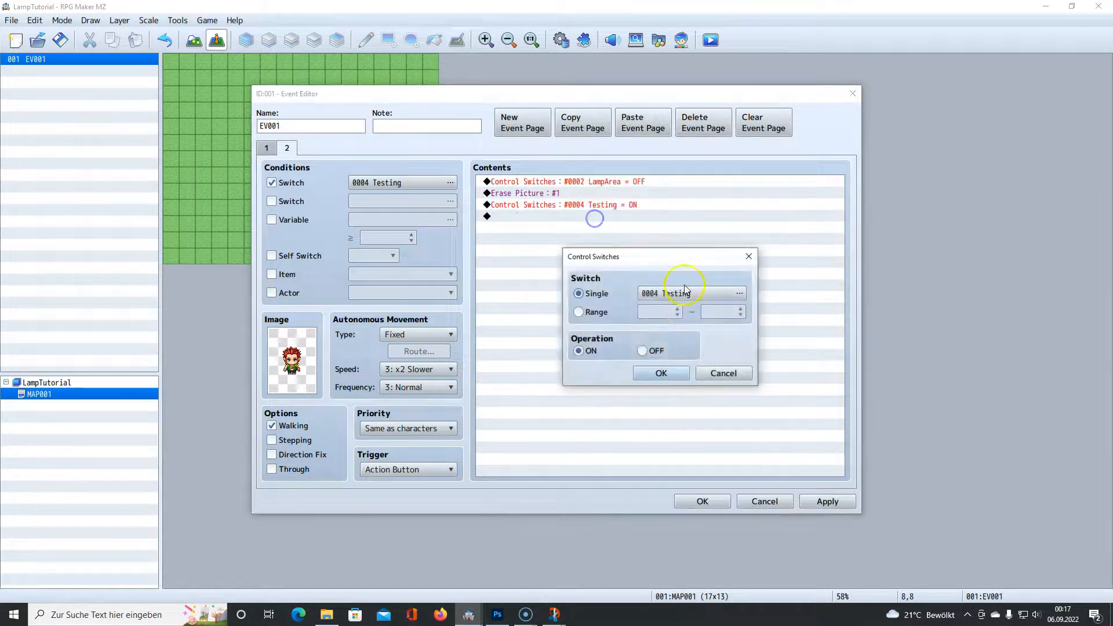
click(654, 349)
click(661, 374)
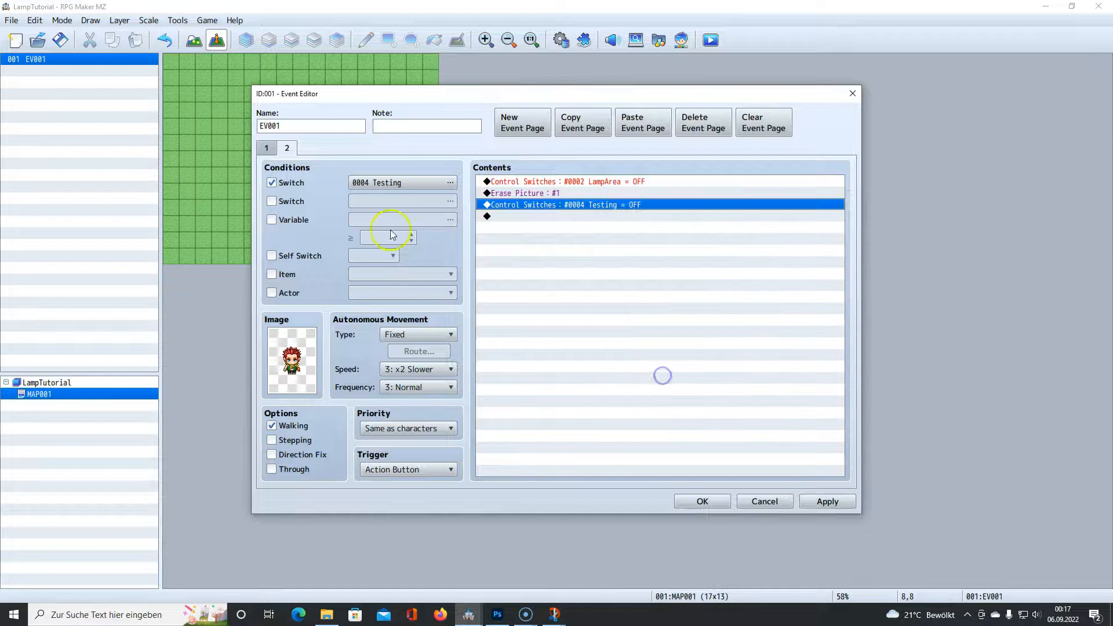
- Check page 1 of EV001, accept the event changes and start a playtest of the project
click(268, 149)
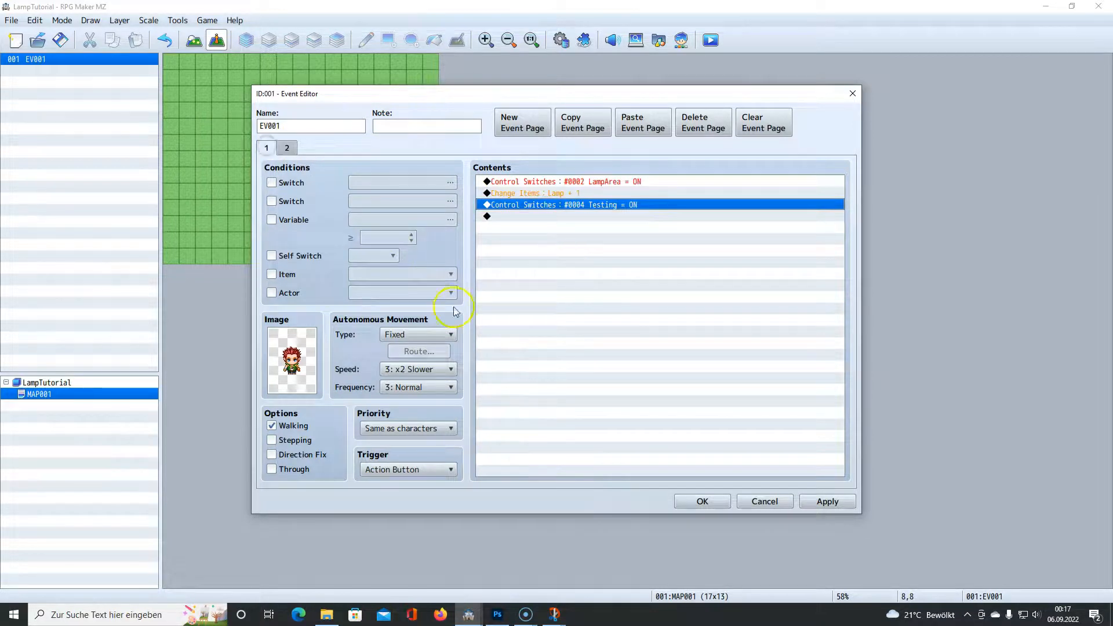
click(702, 501)
click(711, 40)
click(533, 325)
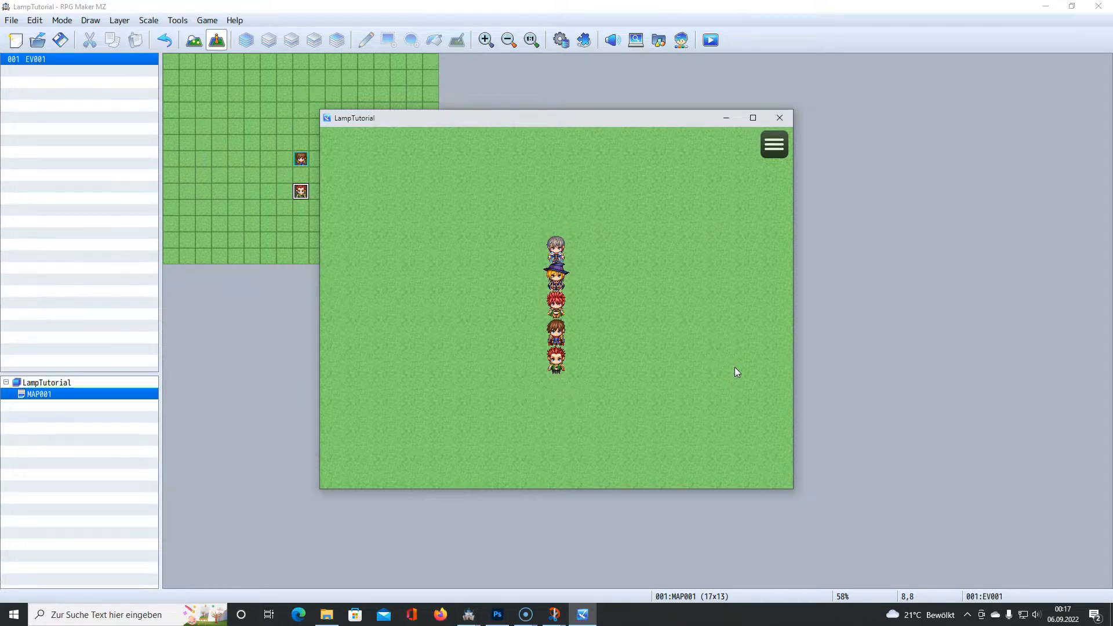
- Use the Lamp key item in the playtest to switch the lamp light on in the dark area
key(Escape)
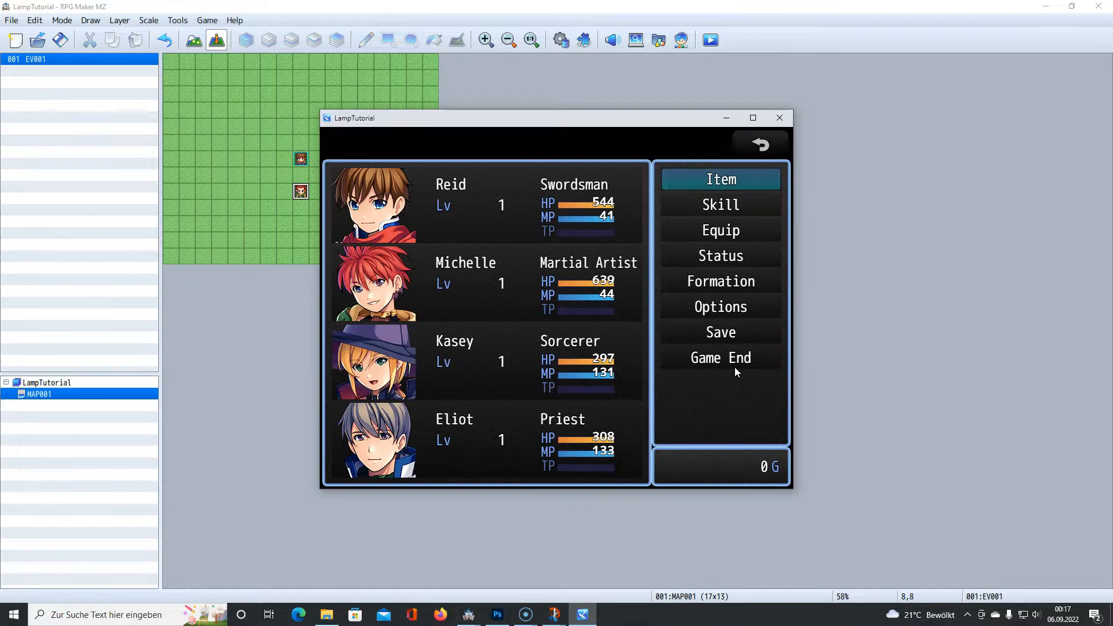
key(Return)
key(Right)
key(Right)
key(Right)
key(Return)
key(Return)
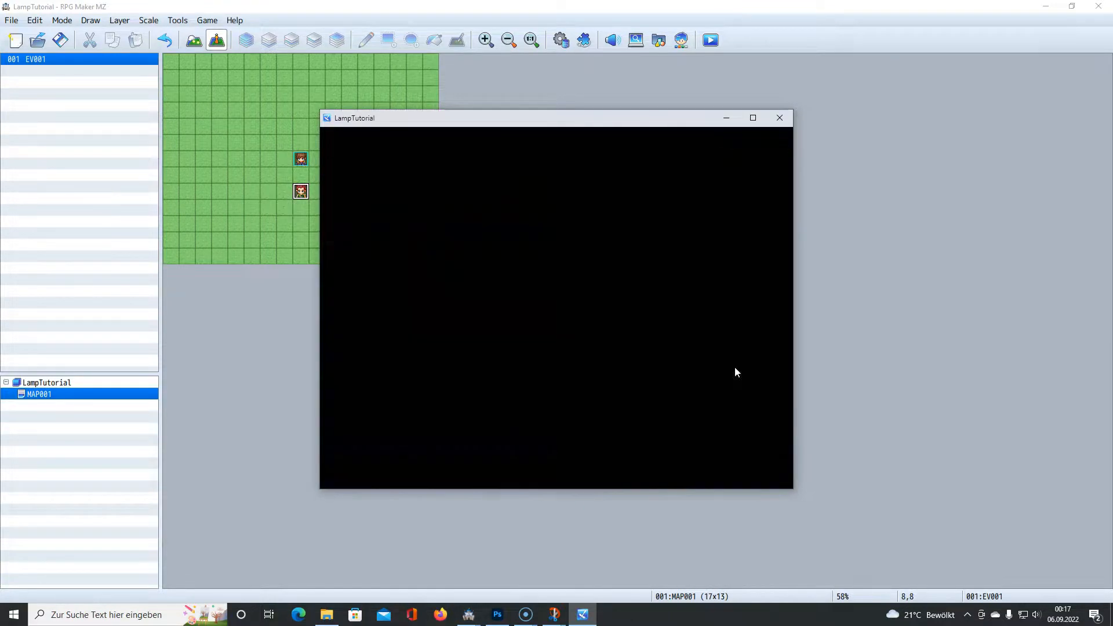
key(Return)
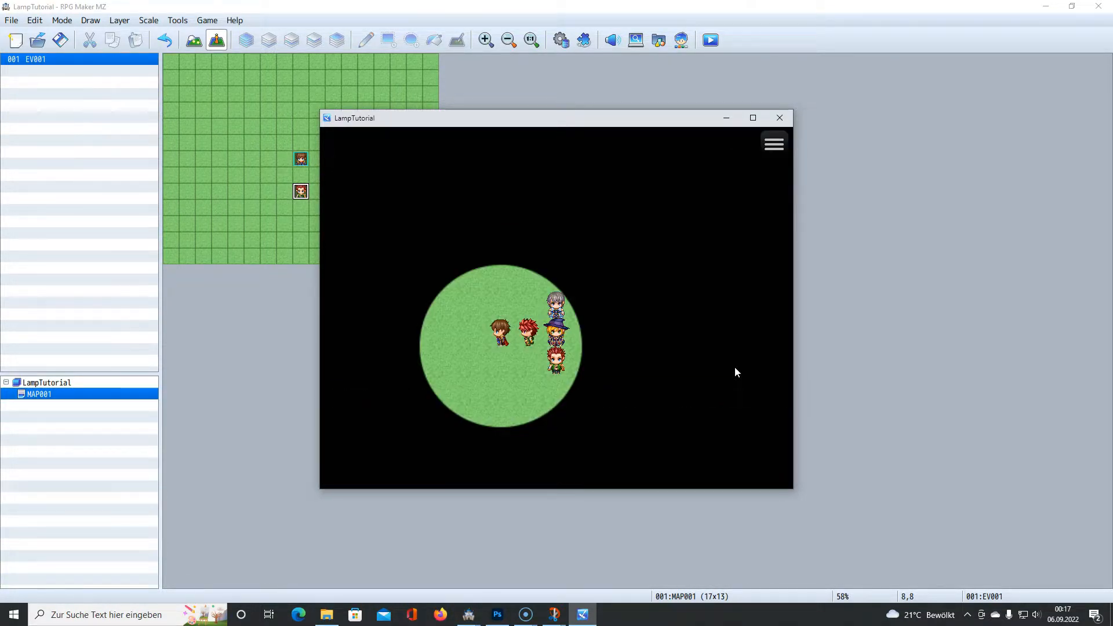
- Use the Lamp key item again in the dark area to switch the lamp light off
key(Escape)
key(Return)
key(Right)
key(Right)
key(Right)
key(Return)
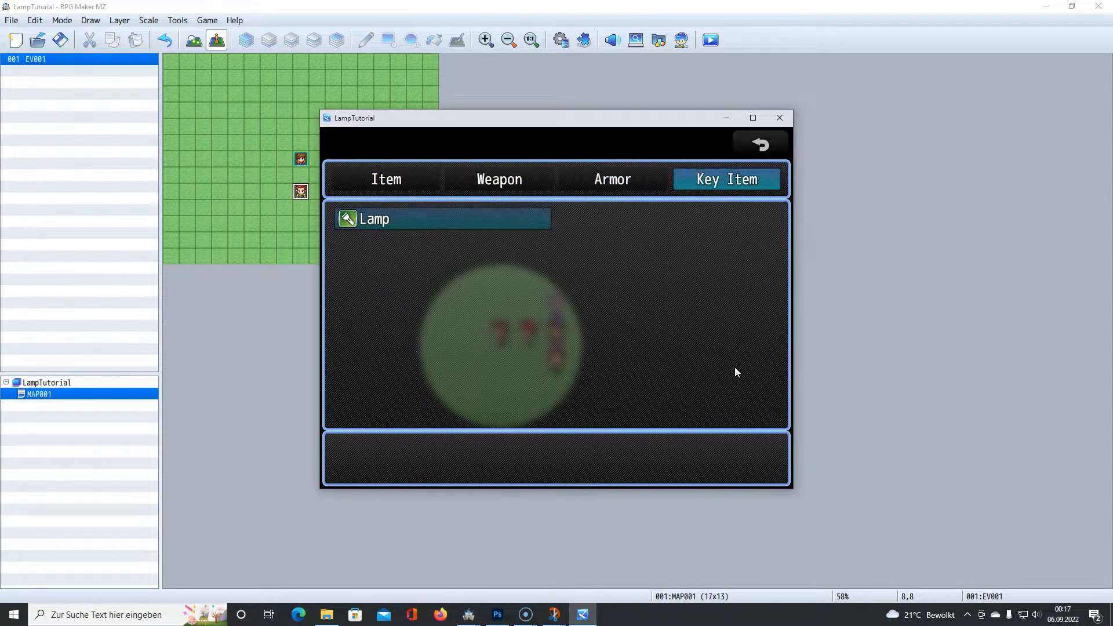
key(Return)
key(Return)
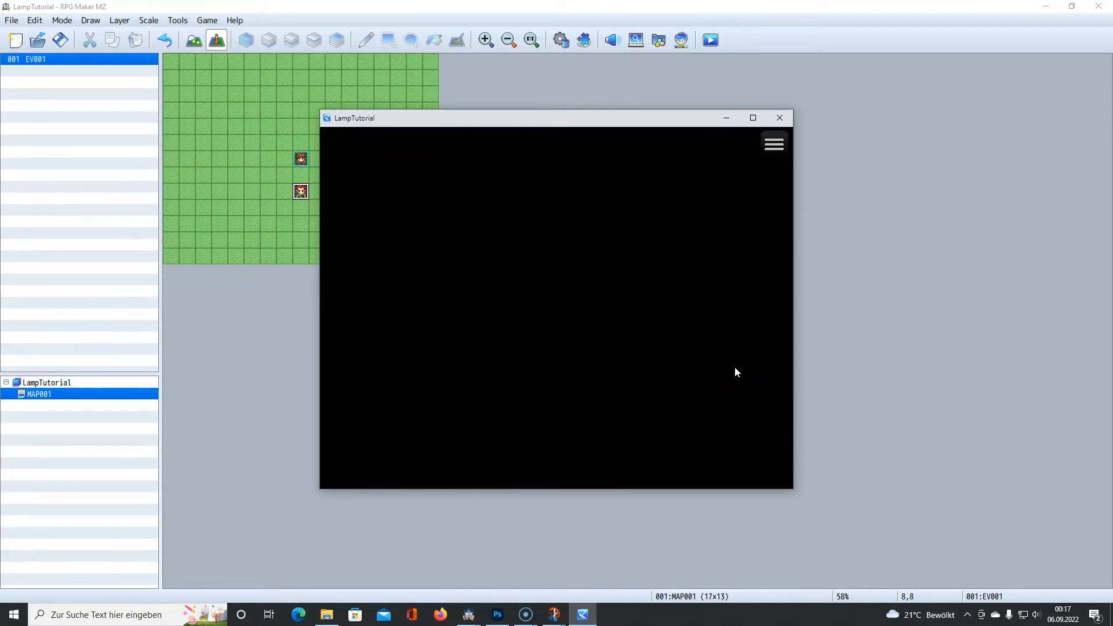
- Deactivate the lamp area through EV001, walk the party away and test the Lamp key item in the bright area
key(Return)
key(Up)
key(Up)
key(Right)
key(Escape)
key(Return)
key(Right)
key(Right)
key(Right)
key(Return)
key(Return)
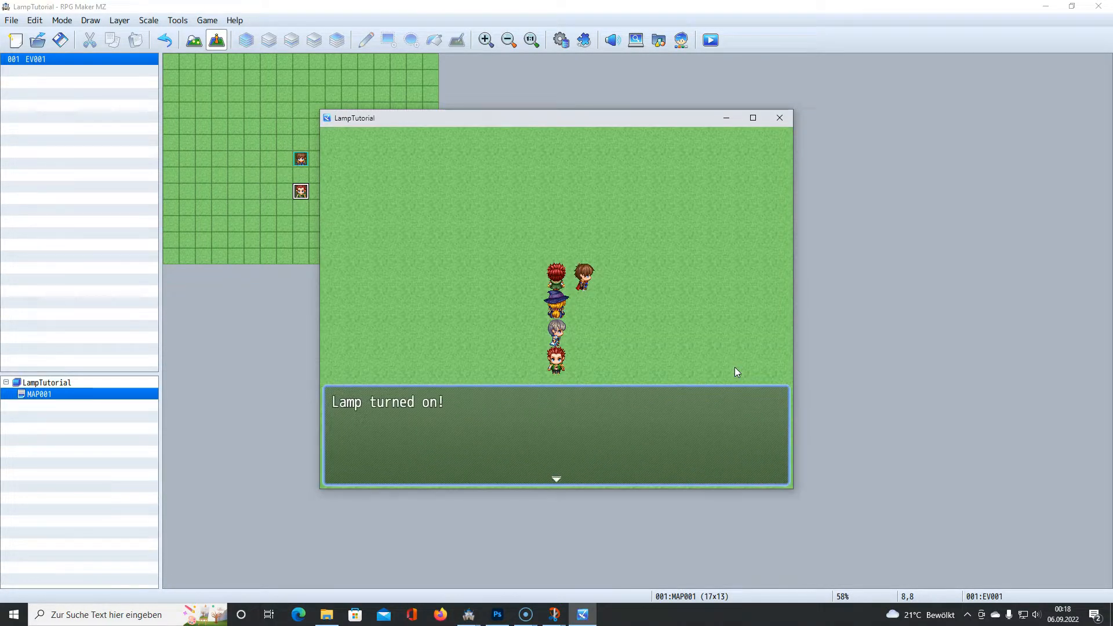
- Dismiss the lamp message and use the Lamp key item once more outside the lamp area
key(Return)
key(Escape)
key(Return)
key(Right)
key(Right)
key(Right)
key(Return)
key(Return)
key(Return)
- Walk the party around EV001 in the bright area and close the playtest
key(Down)
key(Left)
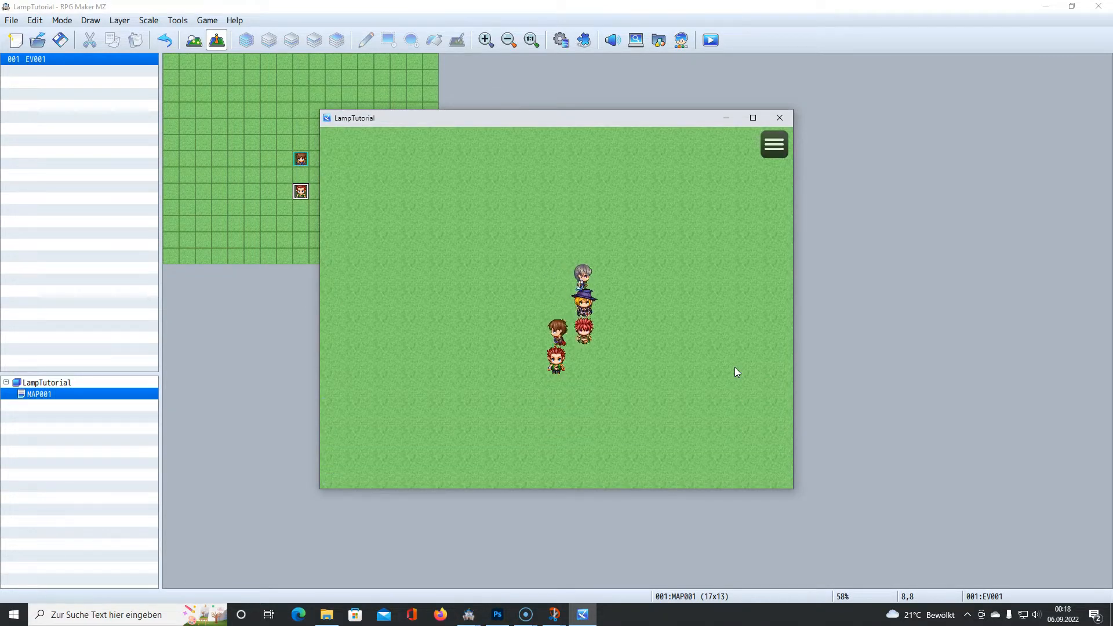
key(Down)
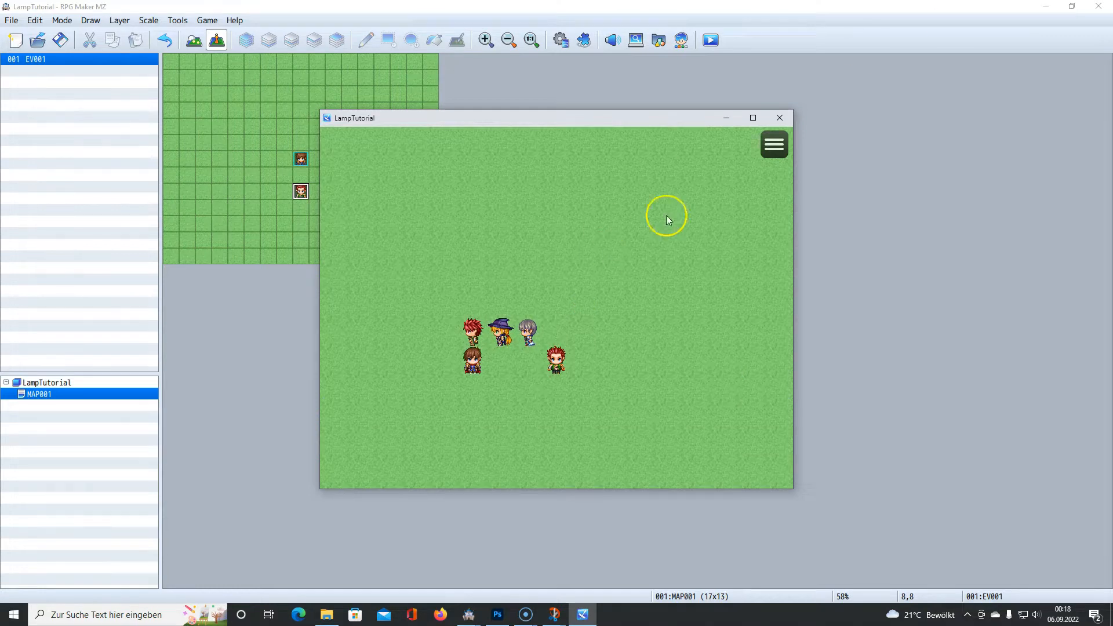
click(774, 119)
- Reopen EV001 and review the LampArea switch commands on pages 1 and 2
double_click(304, 193)
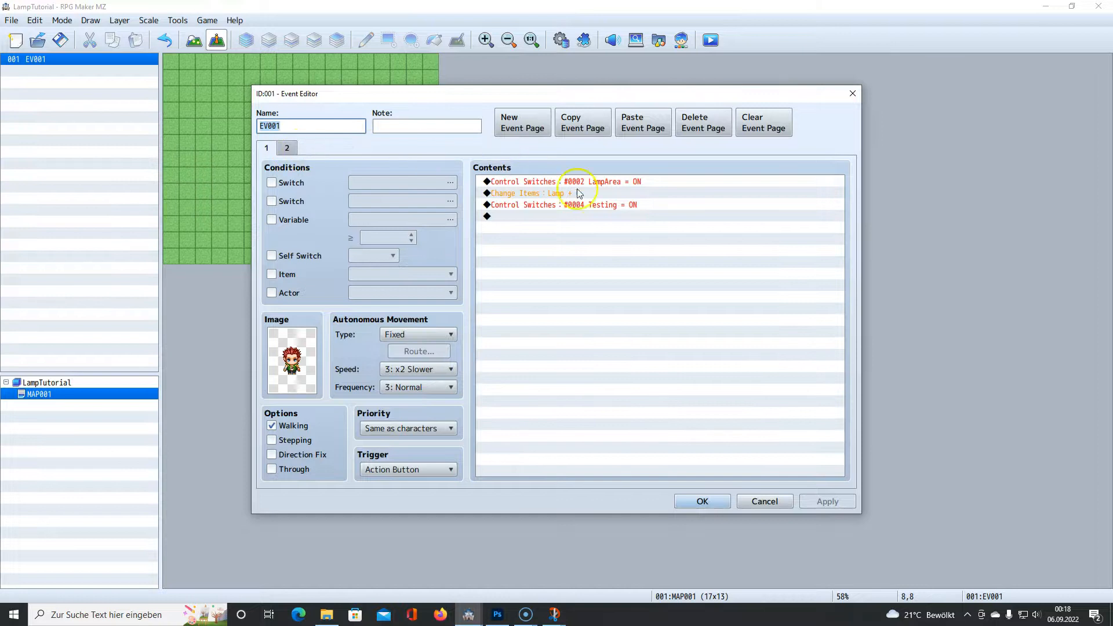
click(604, 183)
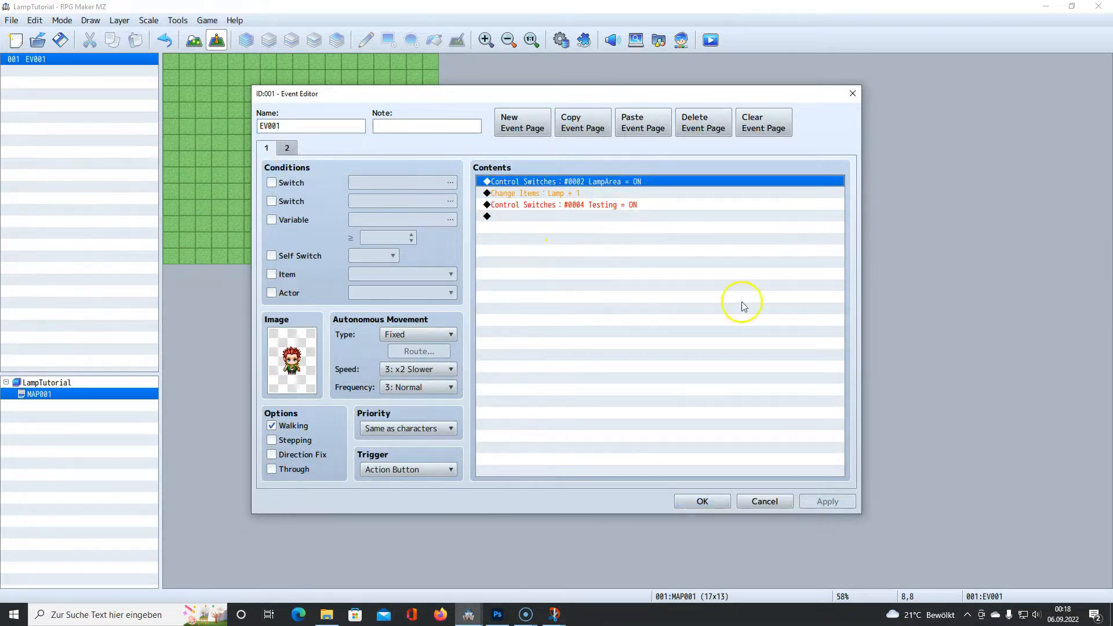
click(288, 150)
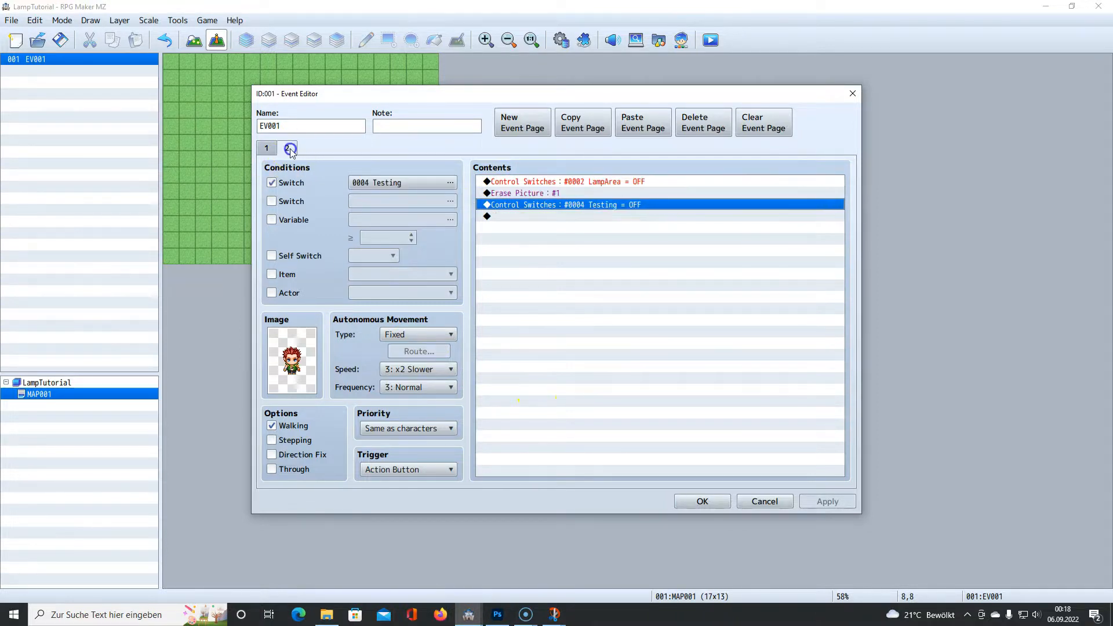
click(604, 182)
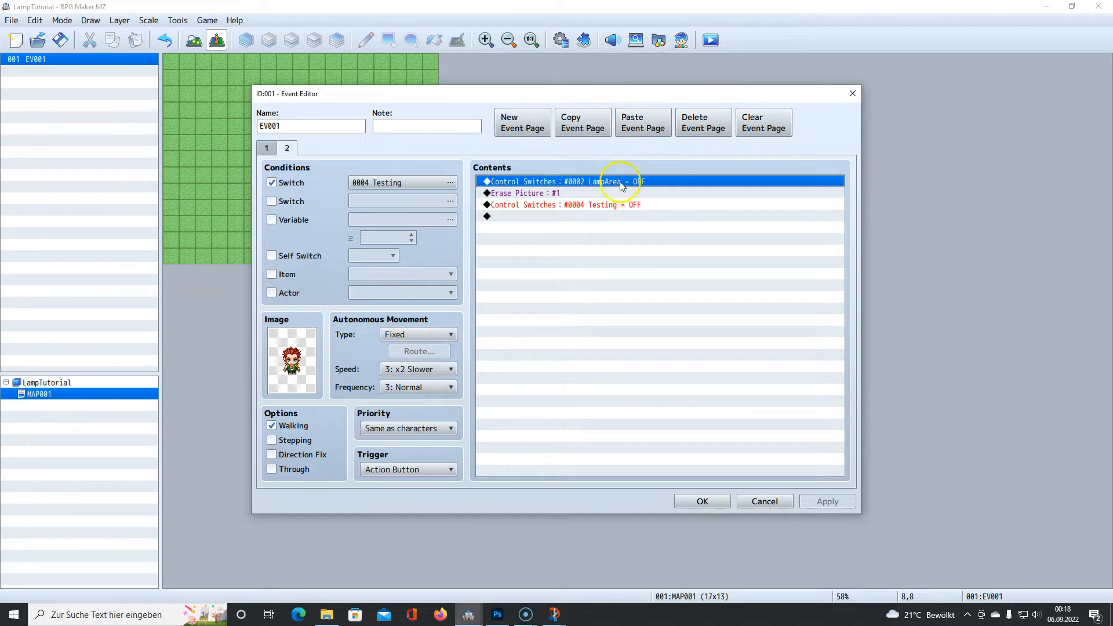
- Examine how page 2's LampArea OFF command and the Erase Picture command for picture #1 work together
click(539, 195)
click(540, 183)
click(541, 194)
click(542, 185)
click(543, 192)
click(544, 182)
click(546, 191)
click(546, 183)
click(547, 191)
click(547, 183)
click(547, 193)
click(547, 183)
click(547, 193)
click(548, 183)
click(548, 192)
click(548, 184)
click(548, 193)
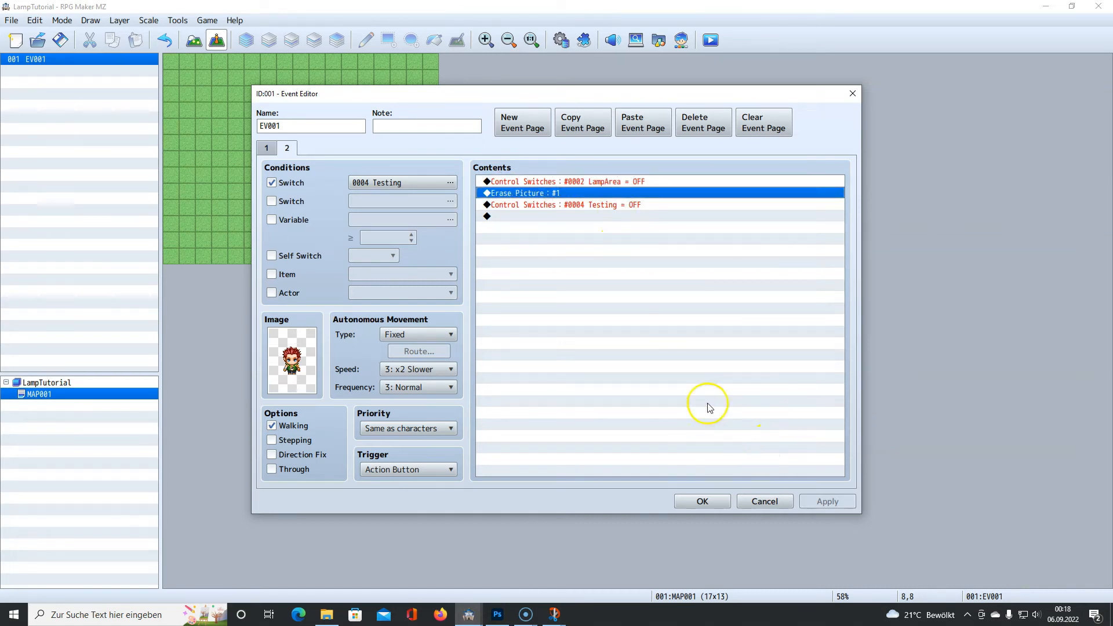